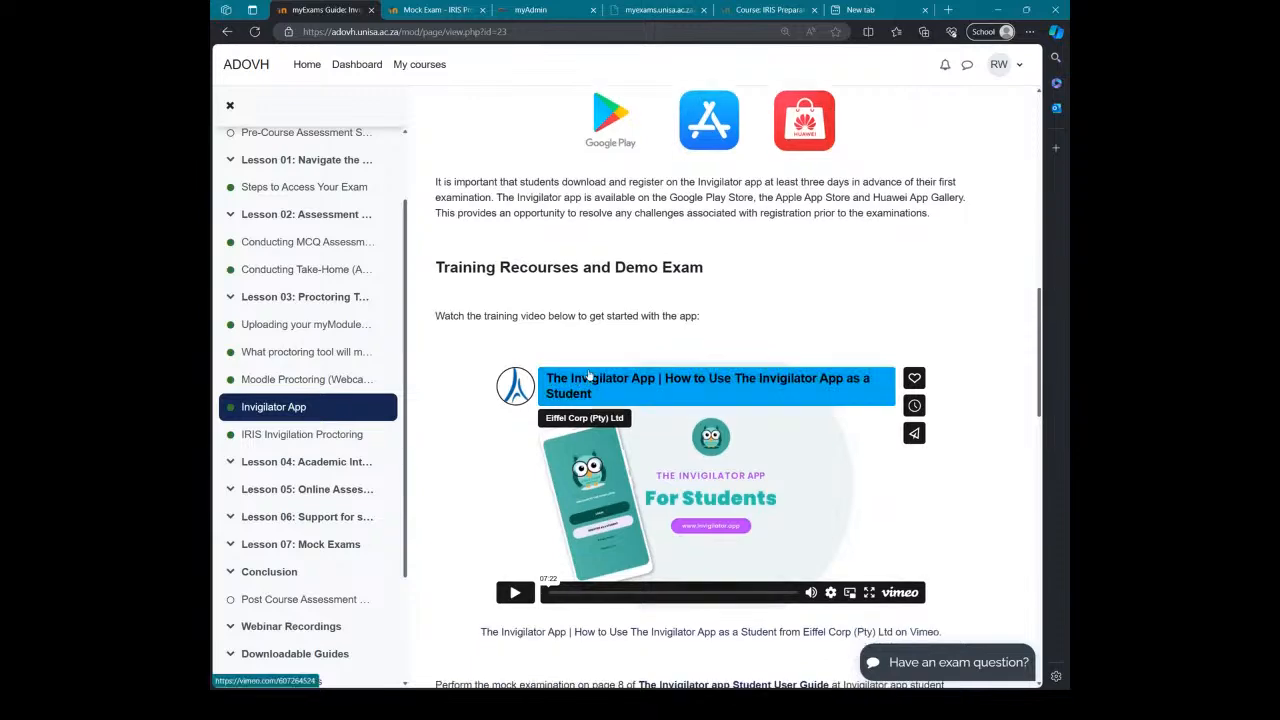
{"action": "scroll", "coordinate": [590, 376], "scroll_direction": "down", "scroll_amount": 3}
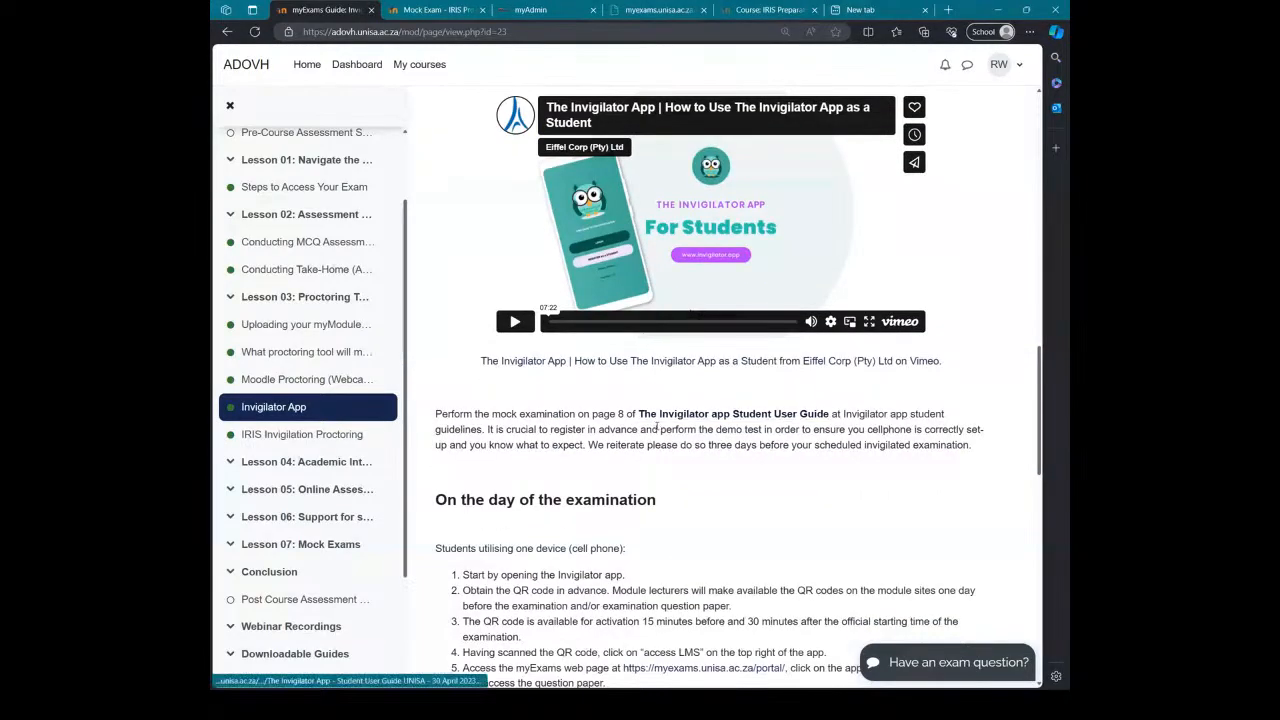
{"action": "scroll", "coordinate": [657, 428], "scroll_direction": "down", "scroll_amount": 3}
{"action": "scroll", "coordinate": [670, 435], "scroll_direction": "down", "scroll_amount": 1}
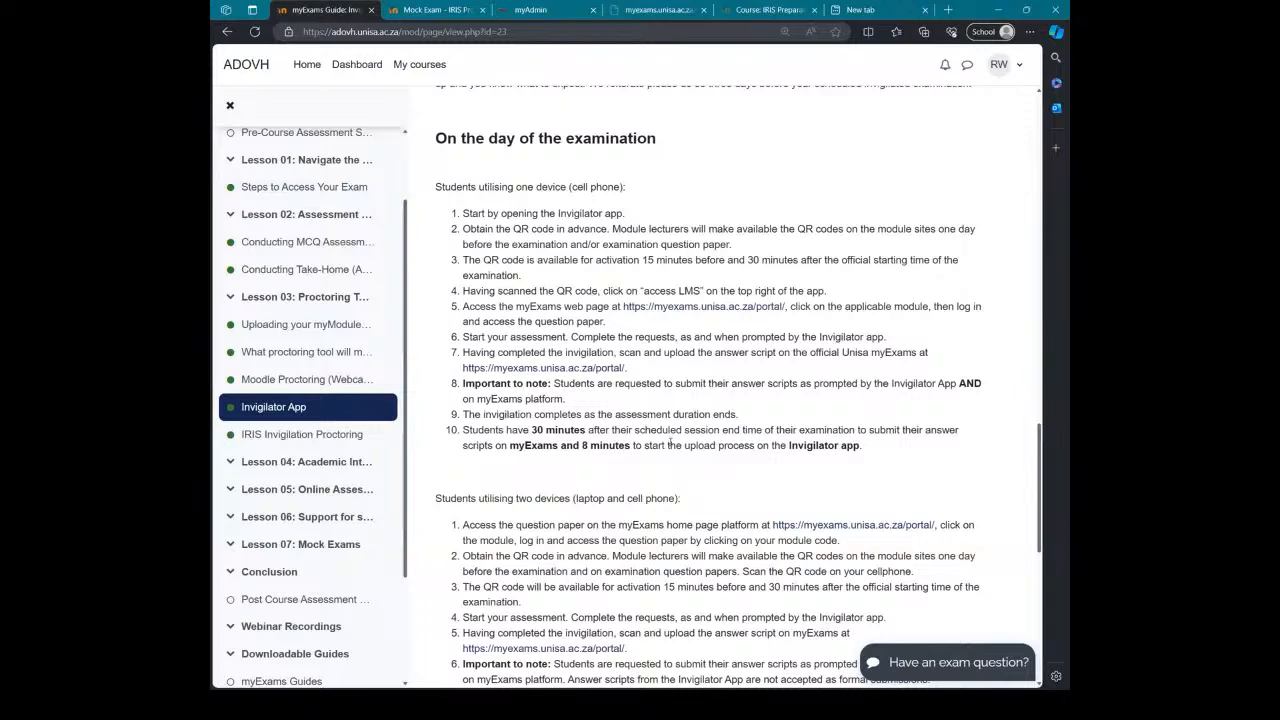
{"action": "scroll", "coordinate": [669, 443], "scroll_direction": "down", "scroll_amount": 3}
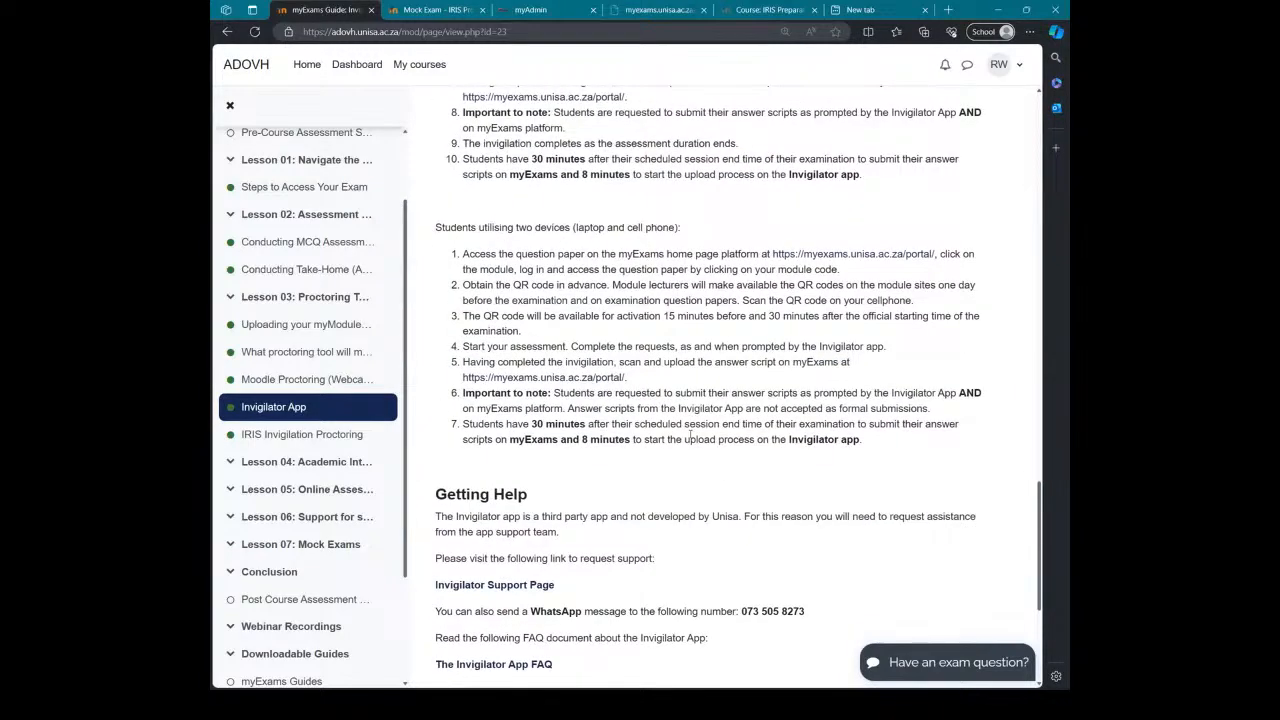
{"action": "scroll", "coordinate": [690, 437], "scroll_direction": "down", "scroll_amount": 1}
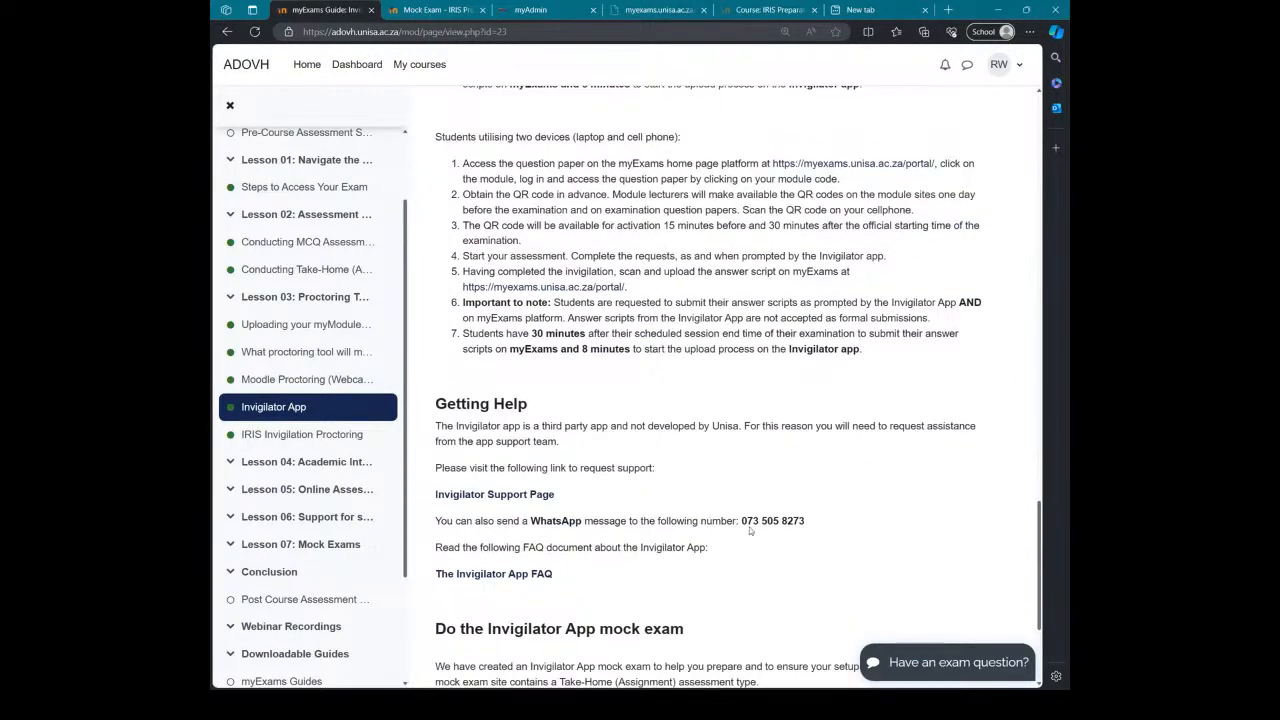
{"action": "left_click_drag", "start_coordinate": [808, 521], "coordinate": [741, 521]}
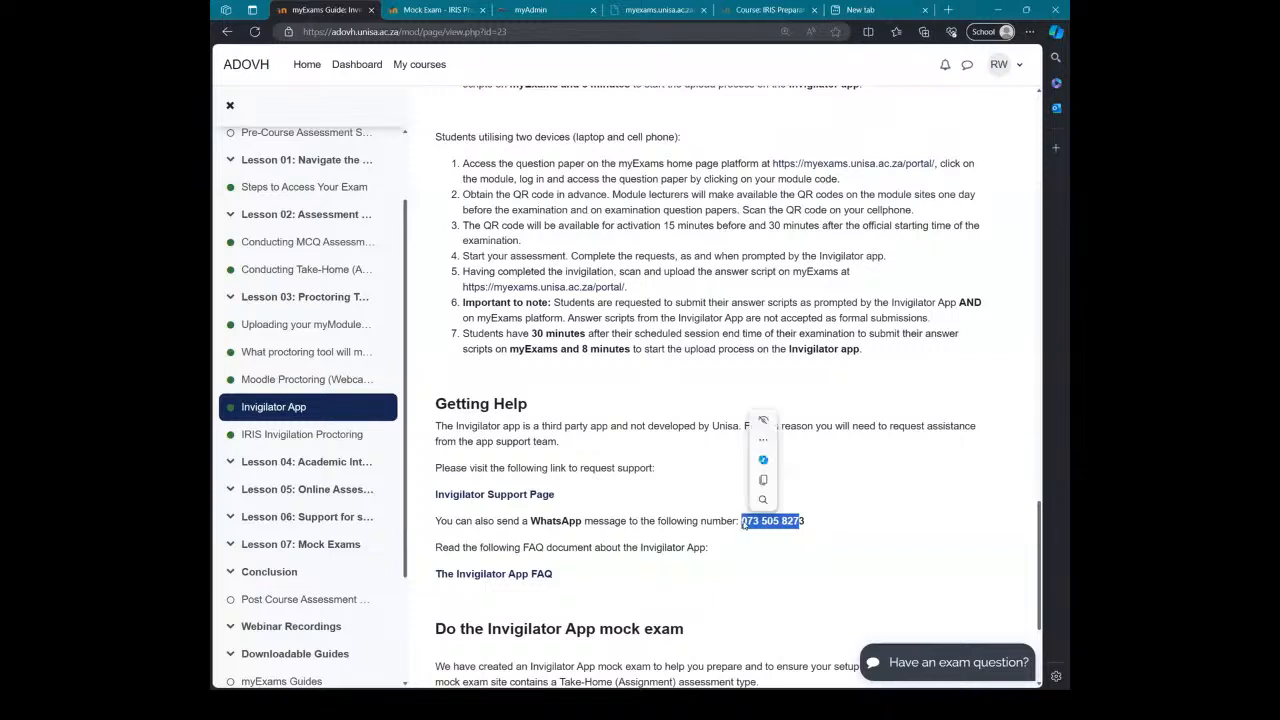
{"action": "left_click", "coordinate": [787, 533]}
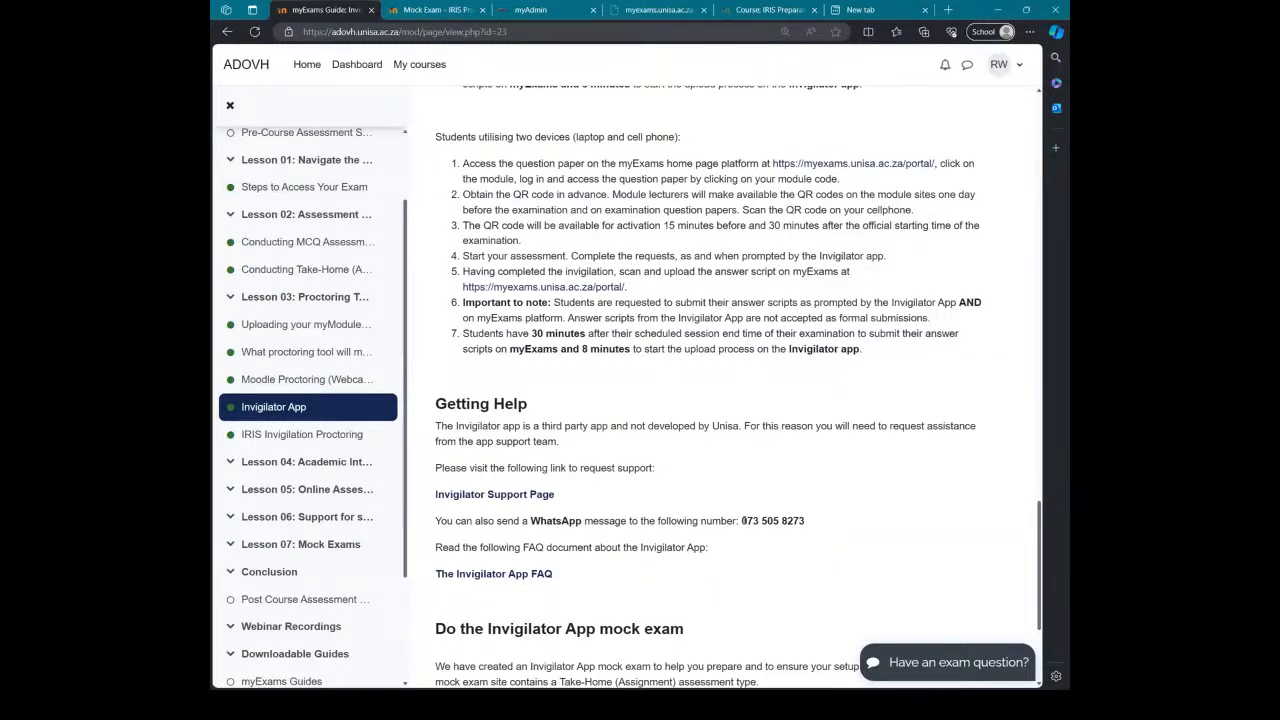
{"action": "left_click_drag", "start_coordinate": [742, 521], "coordinate": [805, 521]}
{"action": "scroll", "coordinate": [718, 448], "scroll_direction": "down", "scroll_amount": 3}
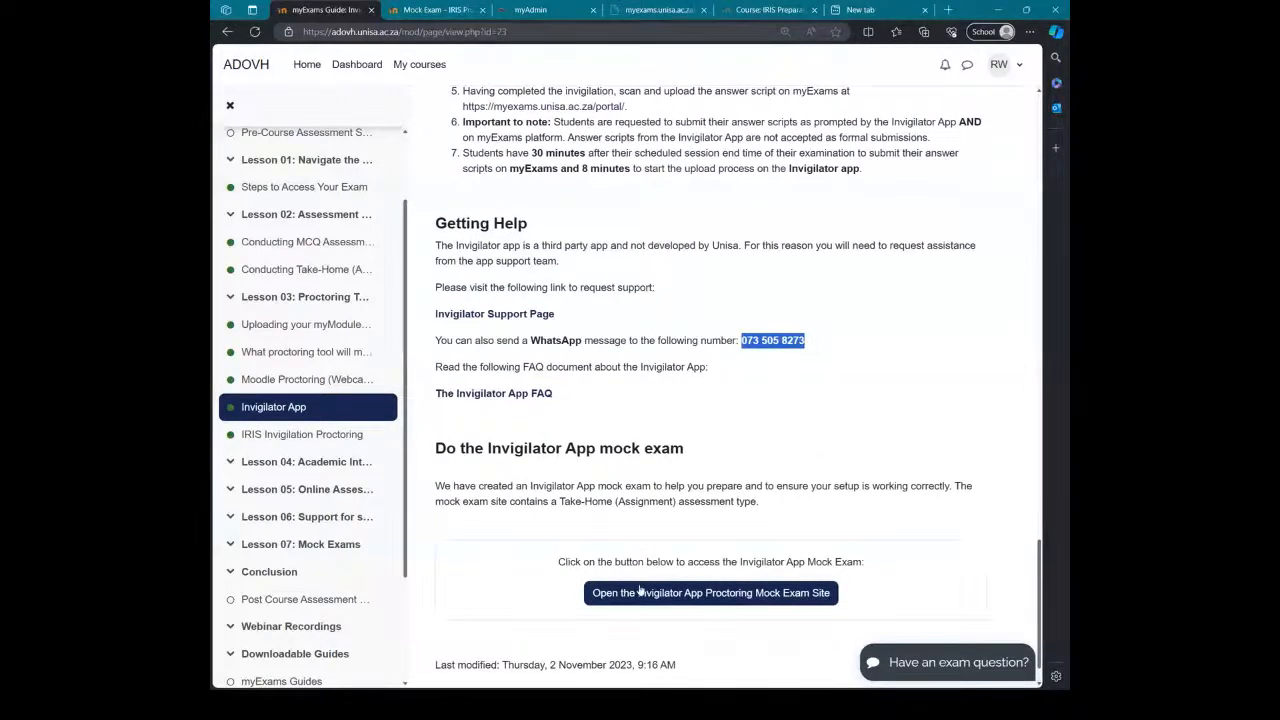
Step: Open the Invigilator App Proctoring Mock Exam Site course page
{"action": "left_click", "coordinate": [695, 593]}
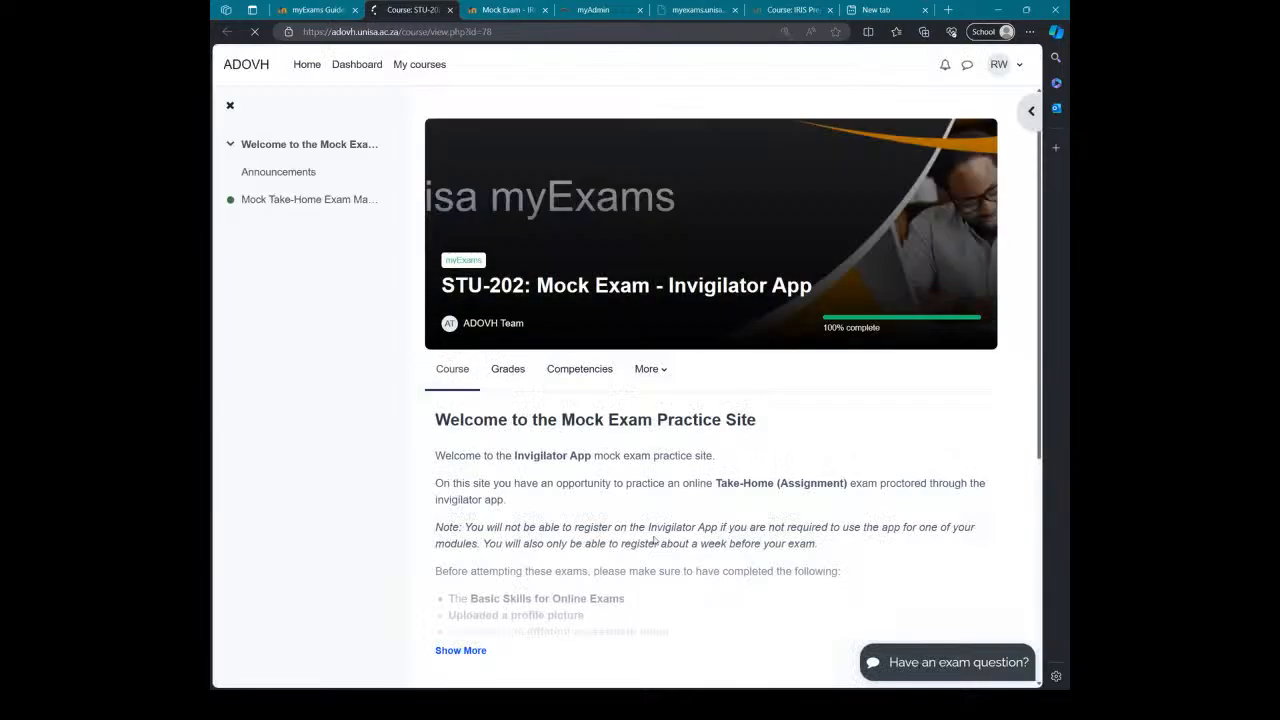
{"action": "scroll", "coordinate": [674, 443], "scroll_direction": "down", "scroll_amount": 3}
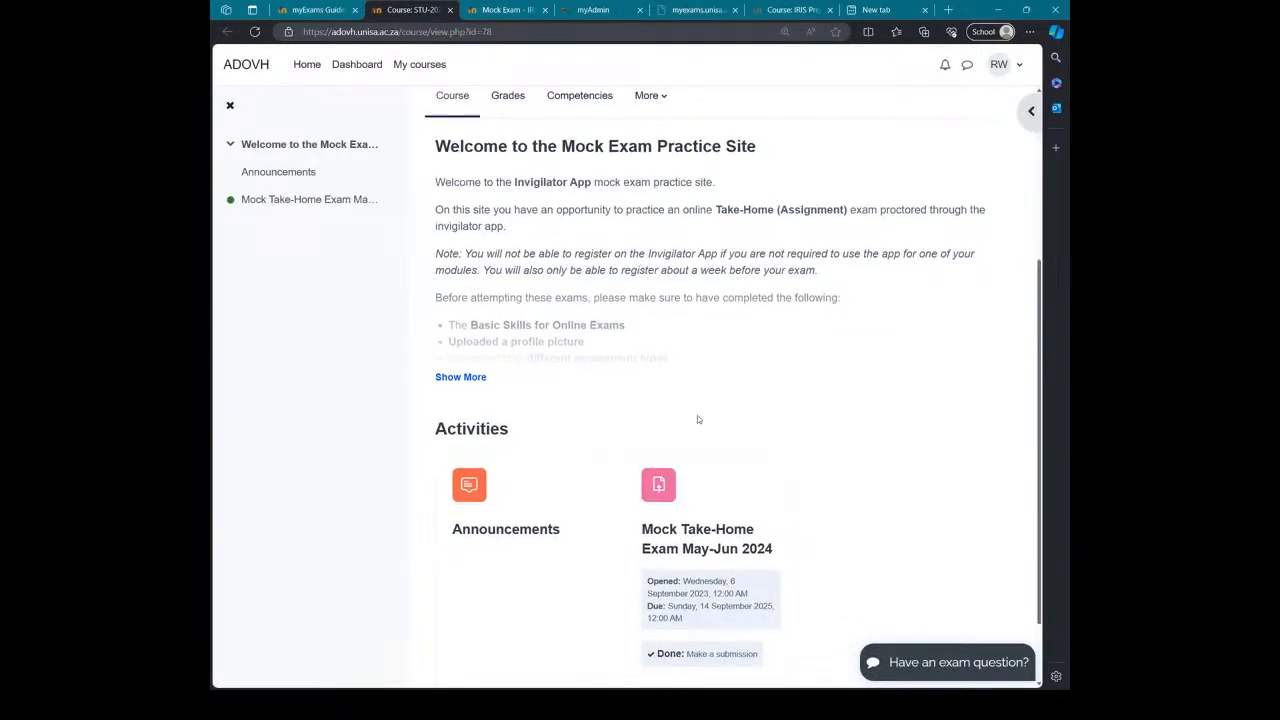
{"action": "scroll", "coordinate": [665, 430], "scroll_direction": "down", "scroll_amount": 1}
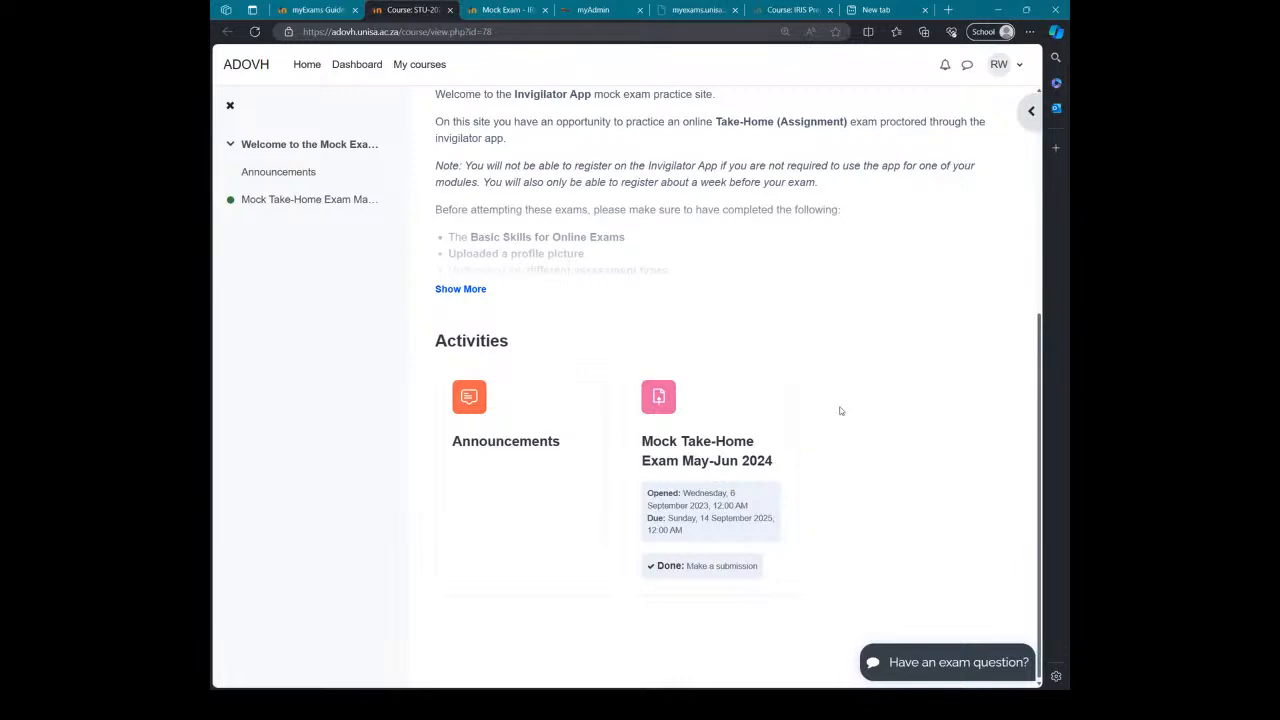
Step: Open the Mock Take-Home Exam May-Jun 2024 assignment and read through its instructions
{"action": "triple_click", "coordinate": [706, 449]}
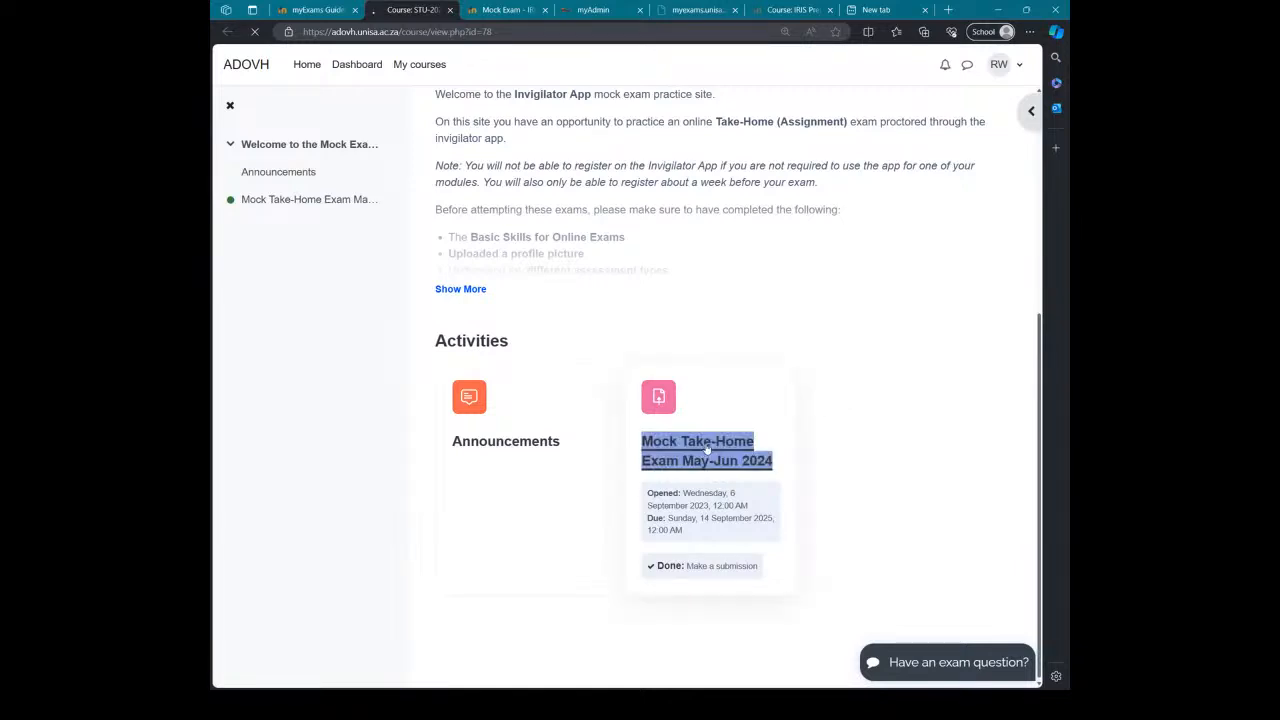
{"action": "scroll", "coordinate": [765, 448], "scroll_direction": "down", "scroll_amount": 1}
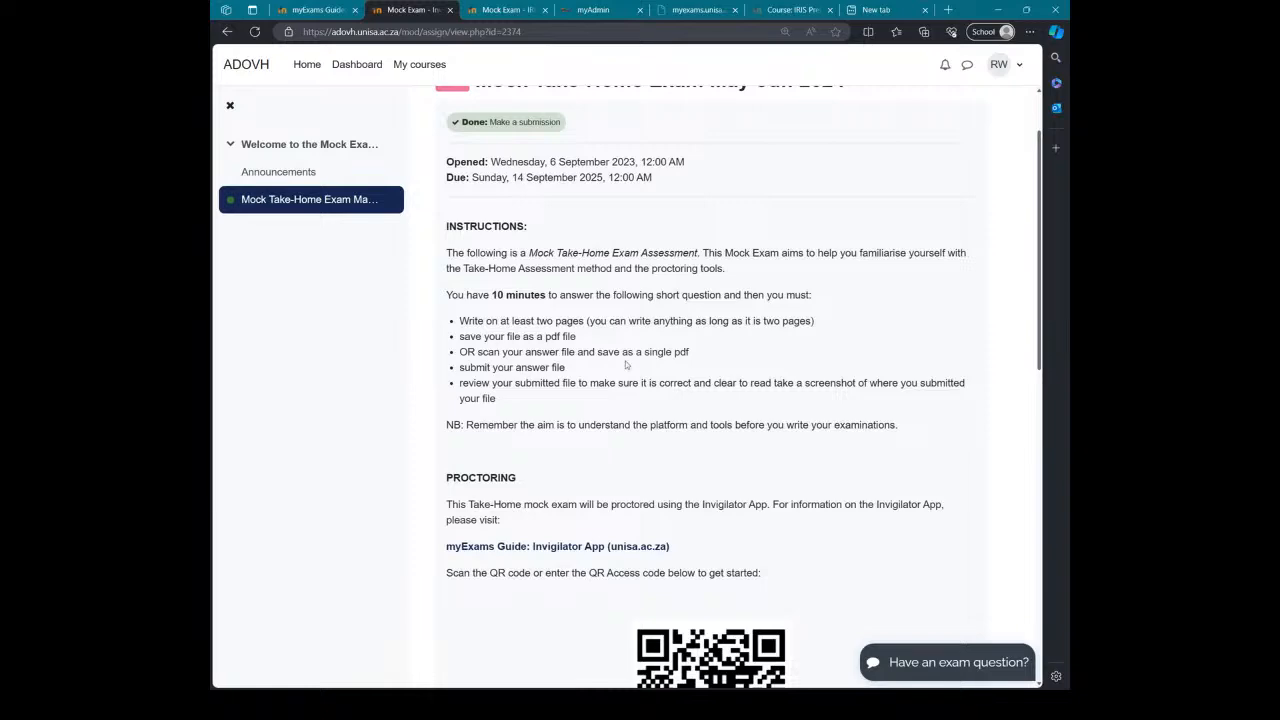
{"action": "scroll", "coordinate": [681, 352], "scroll_direction": "down", "scroll_amount": 3}
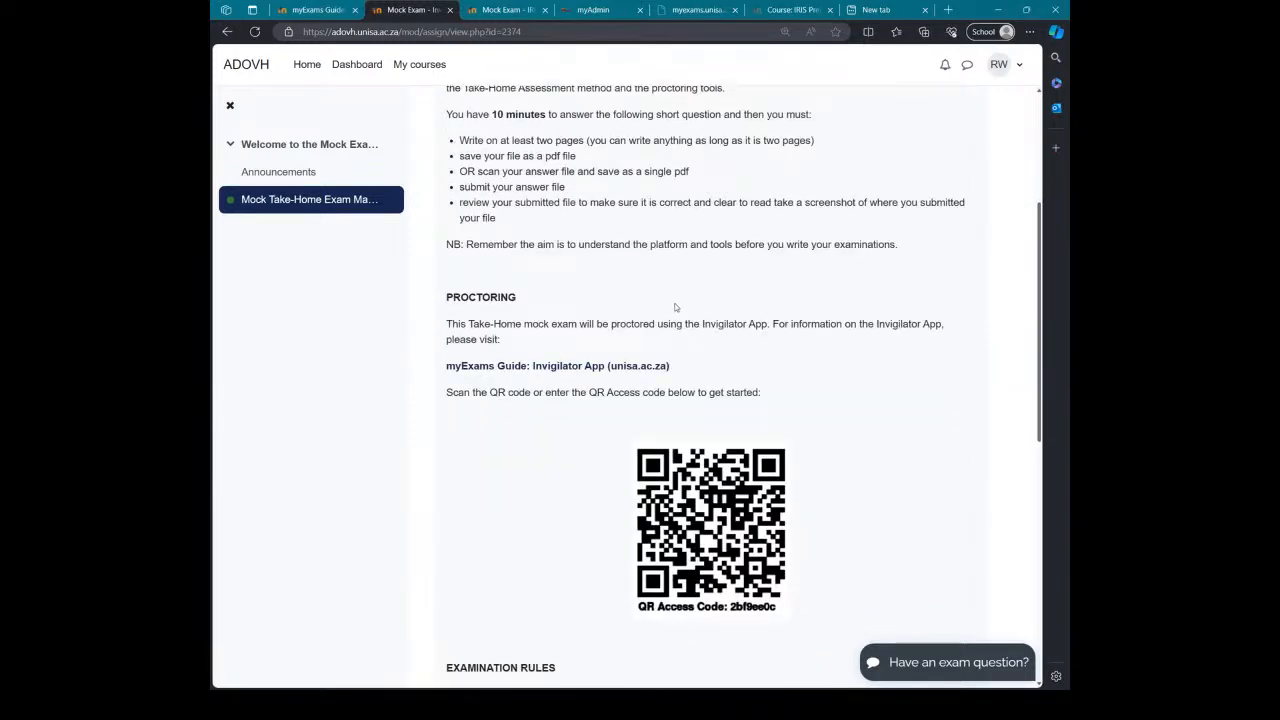
{"action": "scroll", "coordinate": [670, 345], "scroll_direction": "down", "scroll_amount": 1}
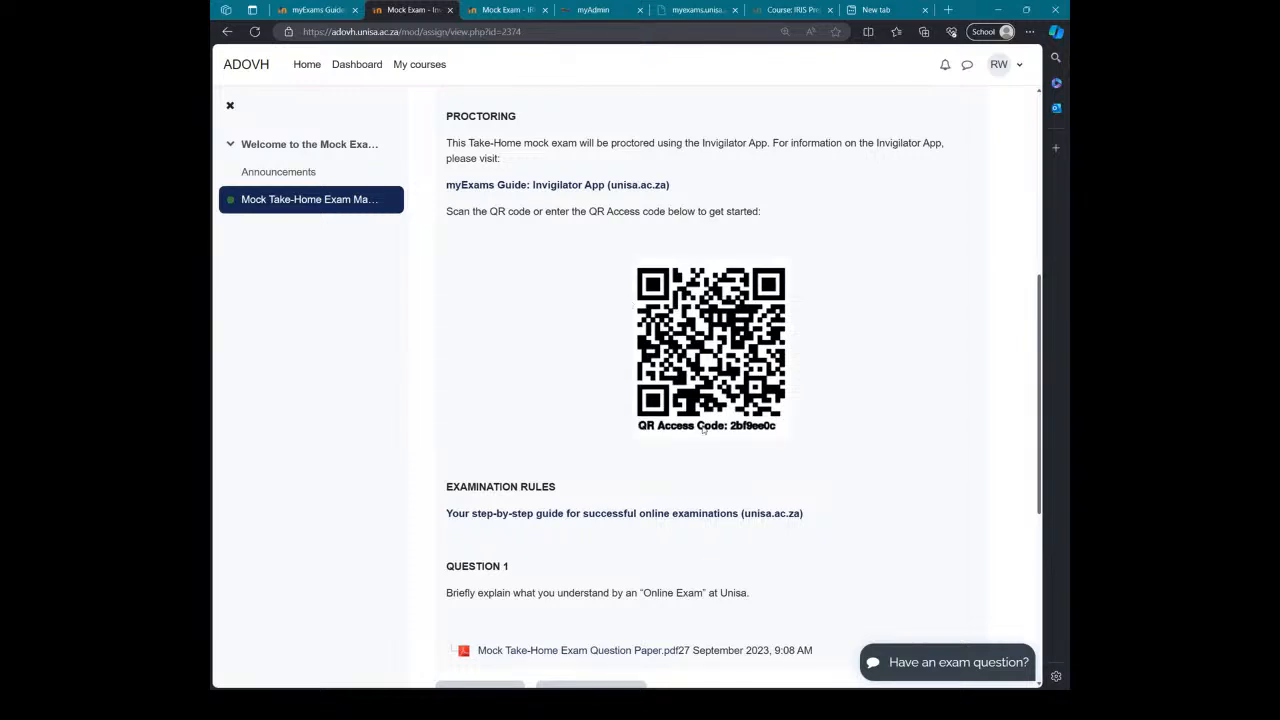
{"action": "scroll", "coordinate": [766, 430], "scroll_direction": "down", "scroll_amount": 2}
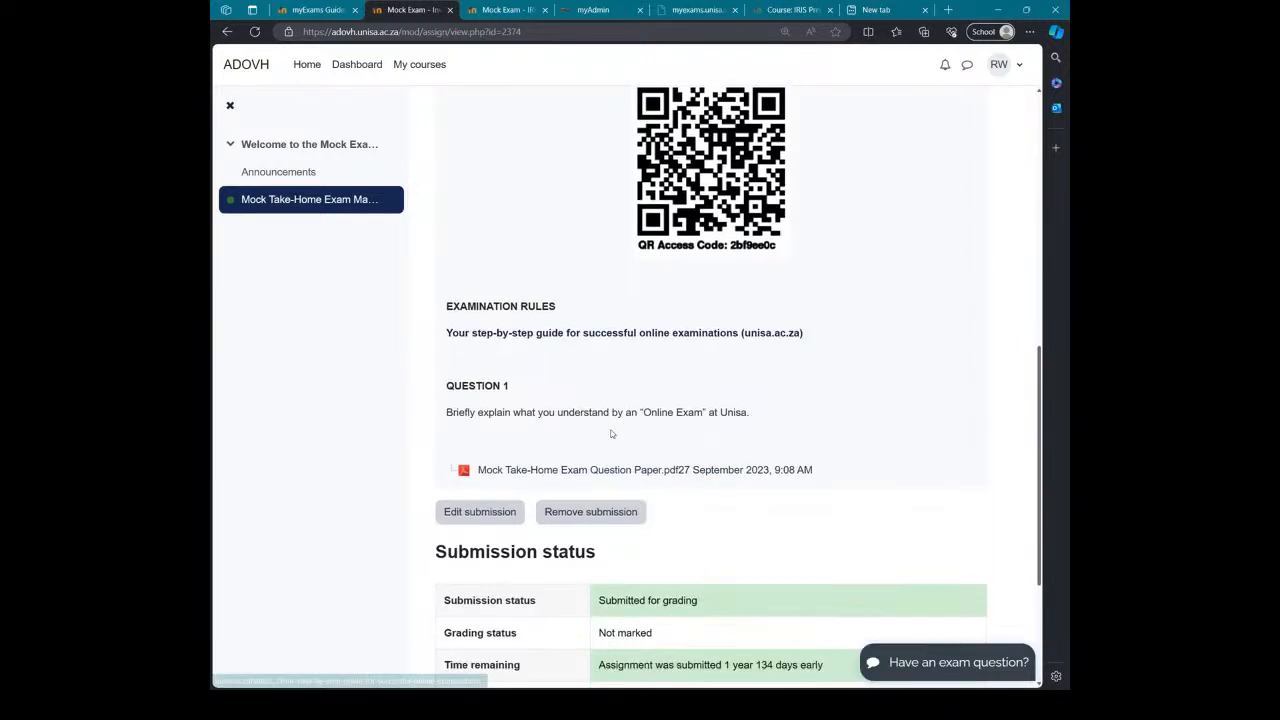
Step: Download the Mock Take-Home Exam question paper PDF and open it in Edge's viewer
{"action": "left_click", "coordinate": [508, 472]}
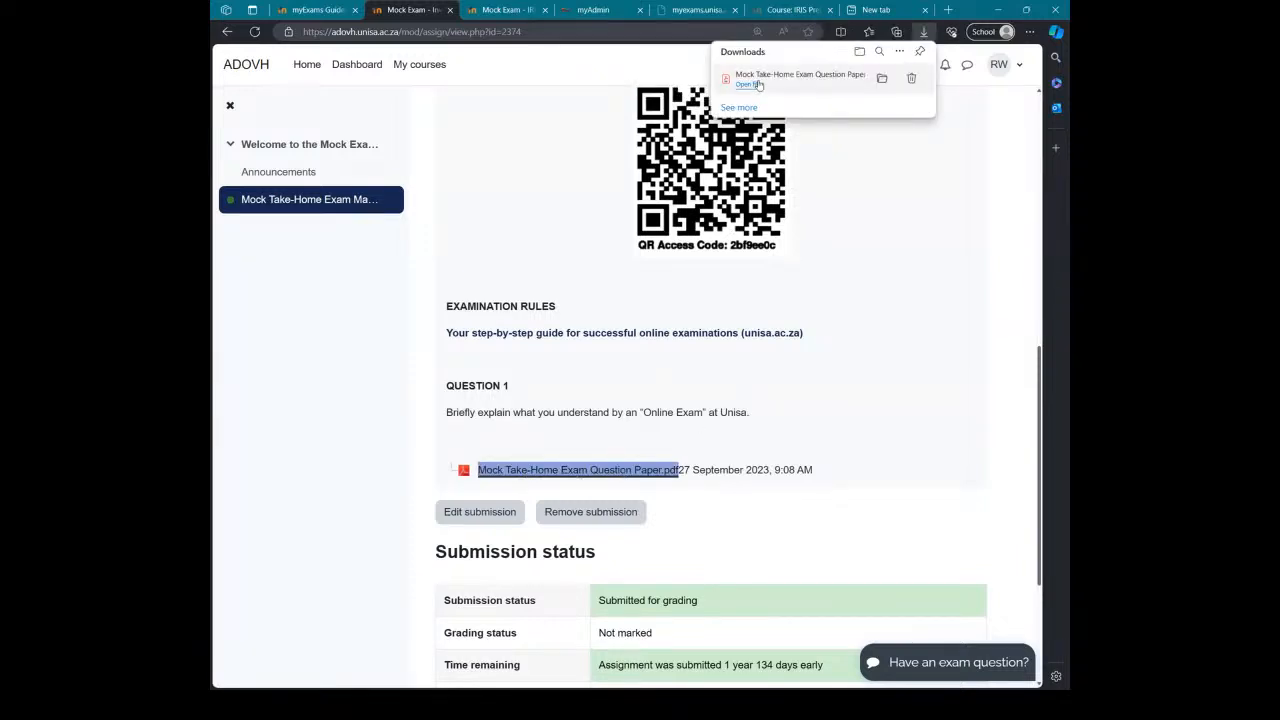
{"action": "left_click", "coordinate": [755, 87]}
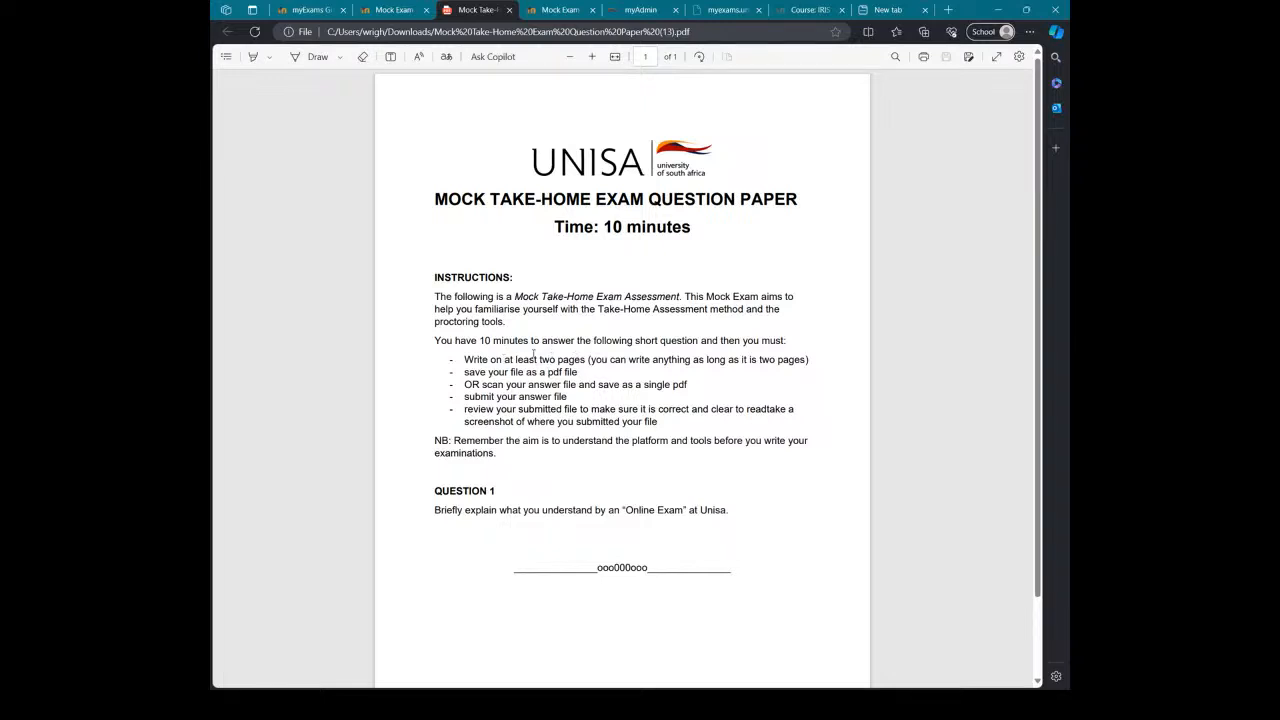
Step: Return to the Moodle assignment tab and review the Submission status table showing A Sample PDF.pdf
{"action": "left_click", "coordinate": [395, 10]}
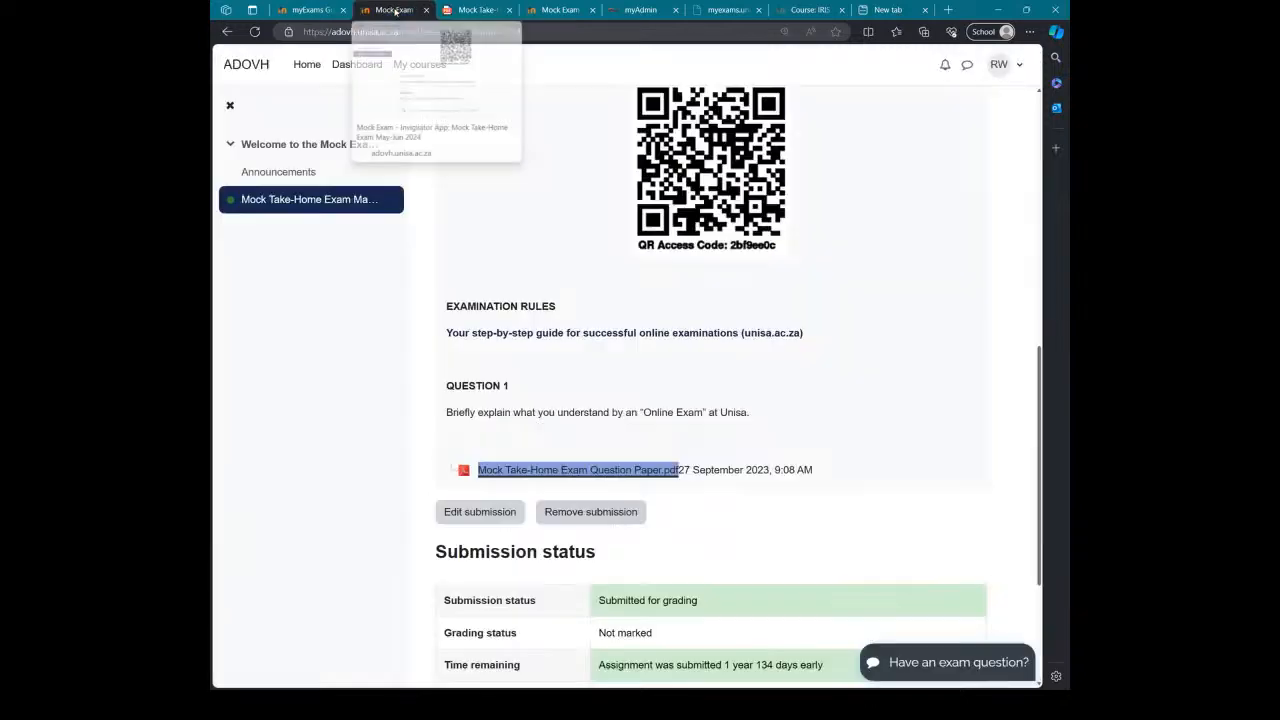
{"action": "scroll", "coordinate": [752, 382], "scroll_direction": "down", "scroll_amount": 1}
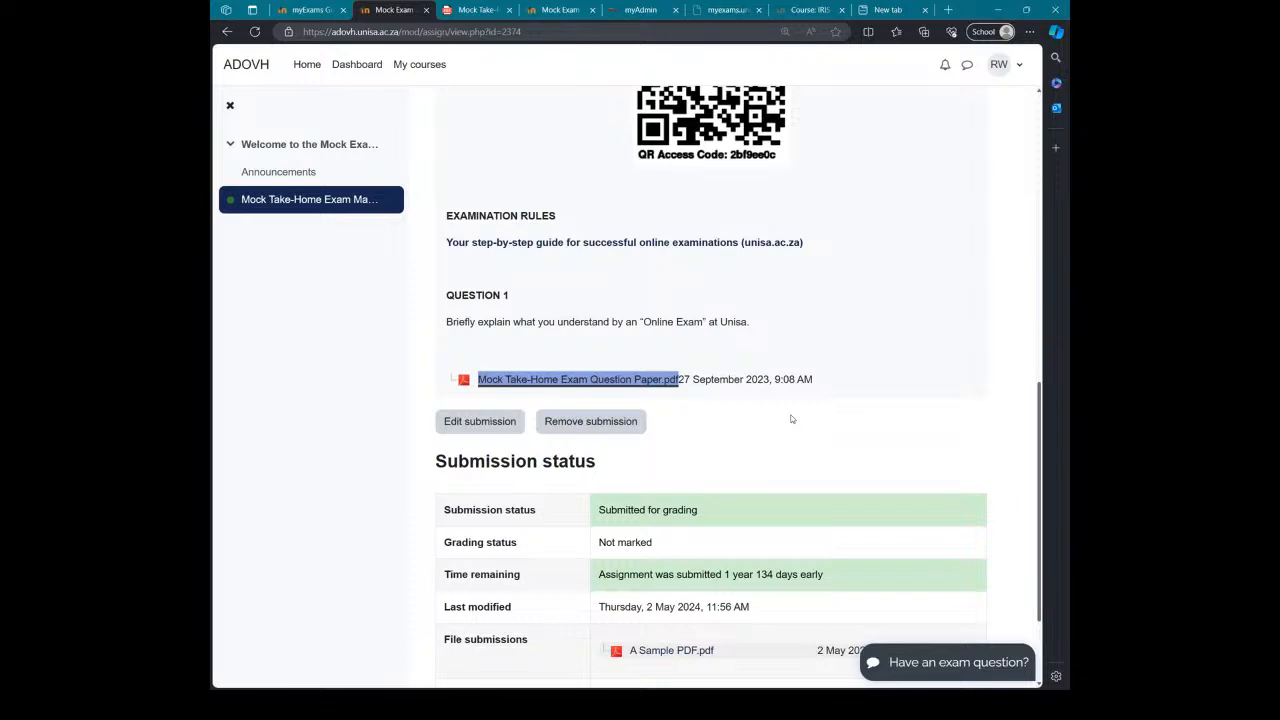
{"action": "left_click", "coordinate": [789, 424]}
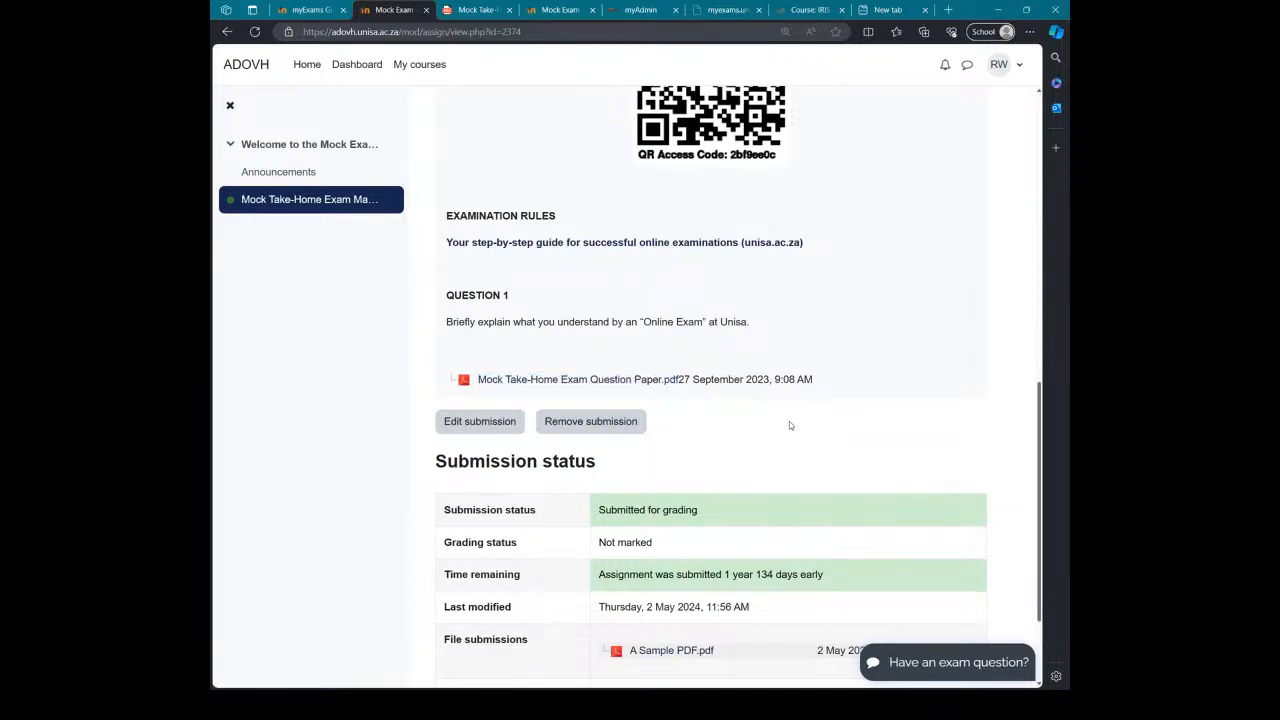
{"action": "scroll", "coordinate": [789, 425], "scroll_direction": "down", "scroll_amount": 3}
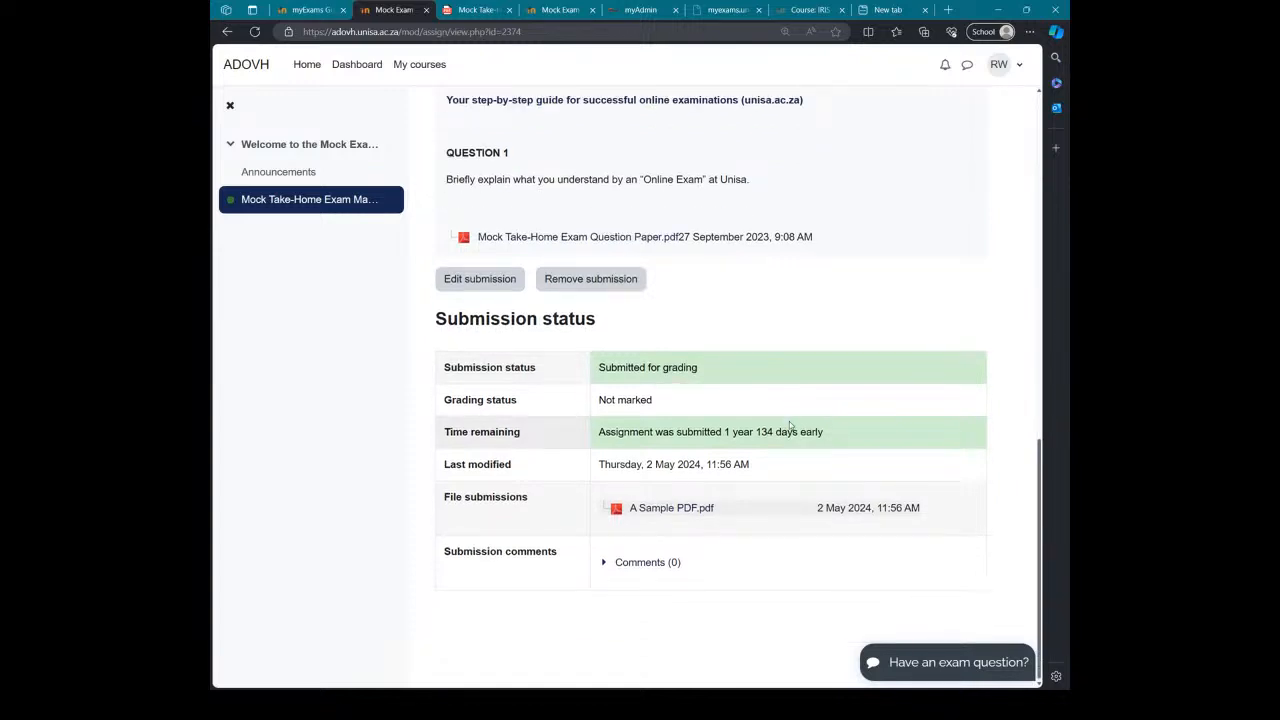
{"action": "scroll", "coordinate": [790, 425], "scroll_direction": "up", "scroll_amount": 5}
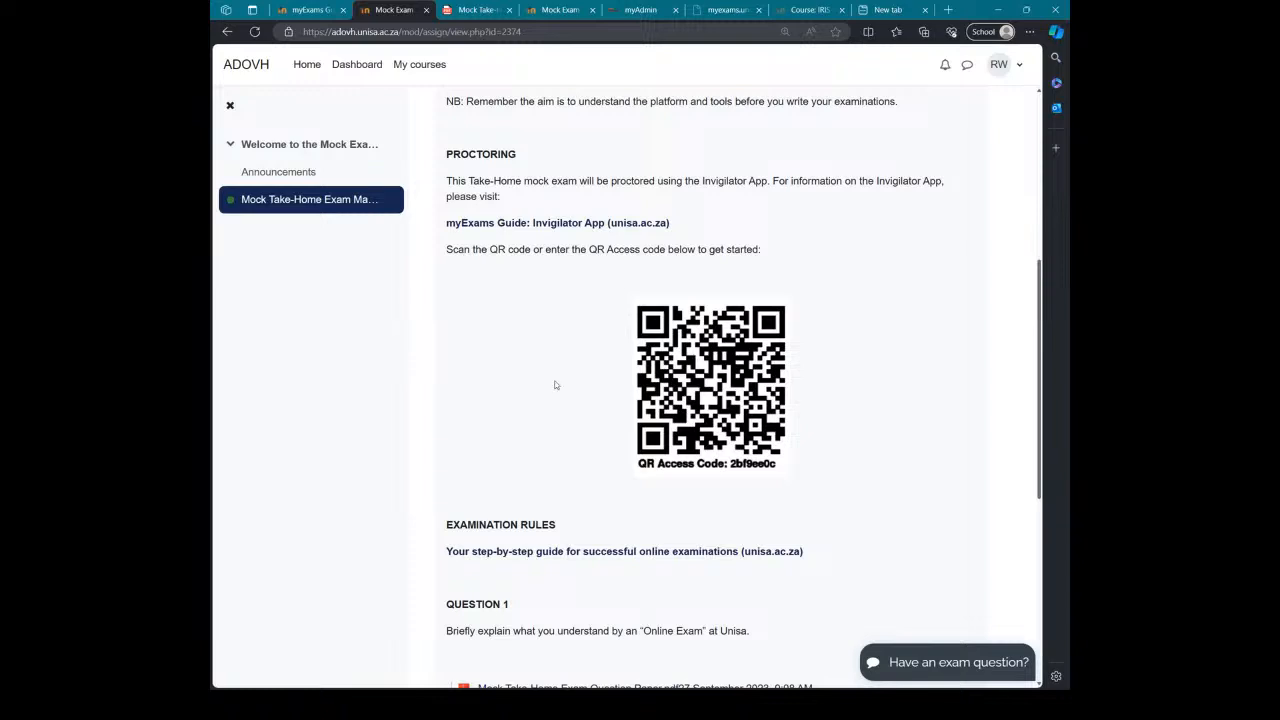
{"action": "scroll", "coordinate": [637, 370], "scroll_direction": "down", "scroll_amount": 1}
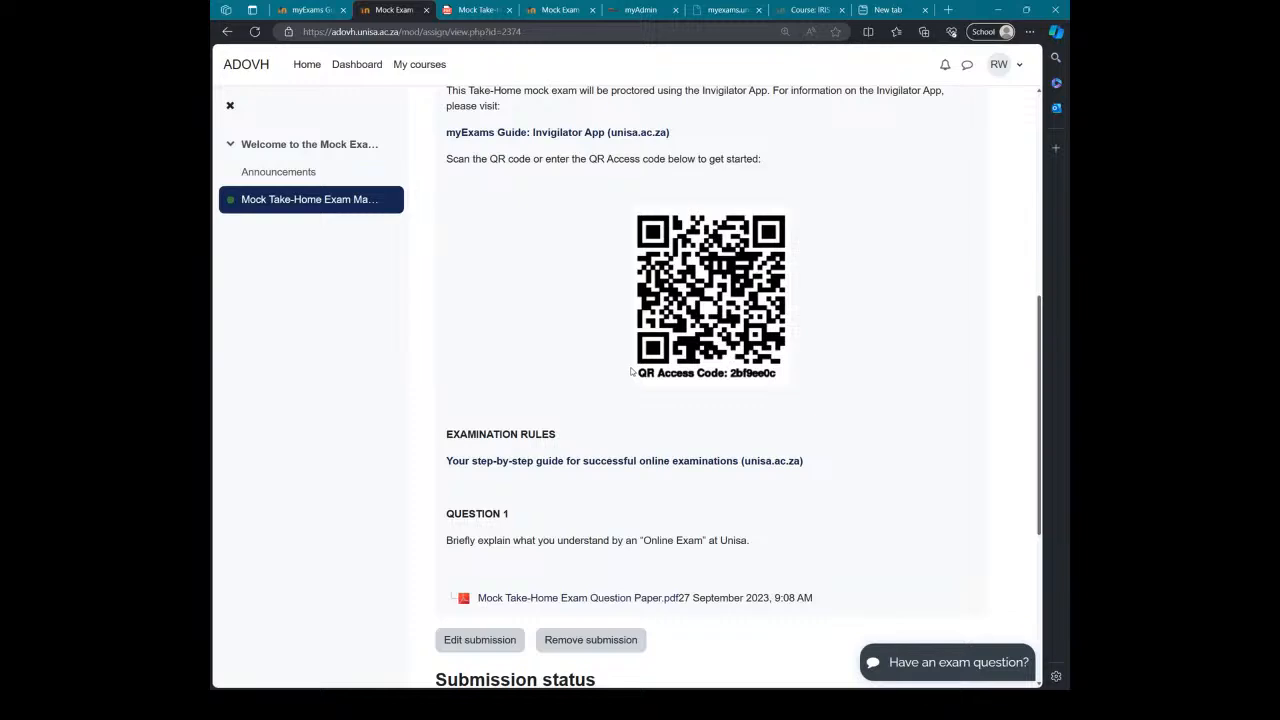
{"action": "scroll", "coordinate": [632, 372], "scroll_direction": "down", "scroll_amount": 2}
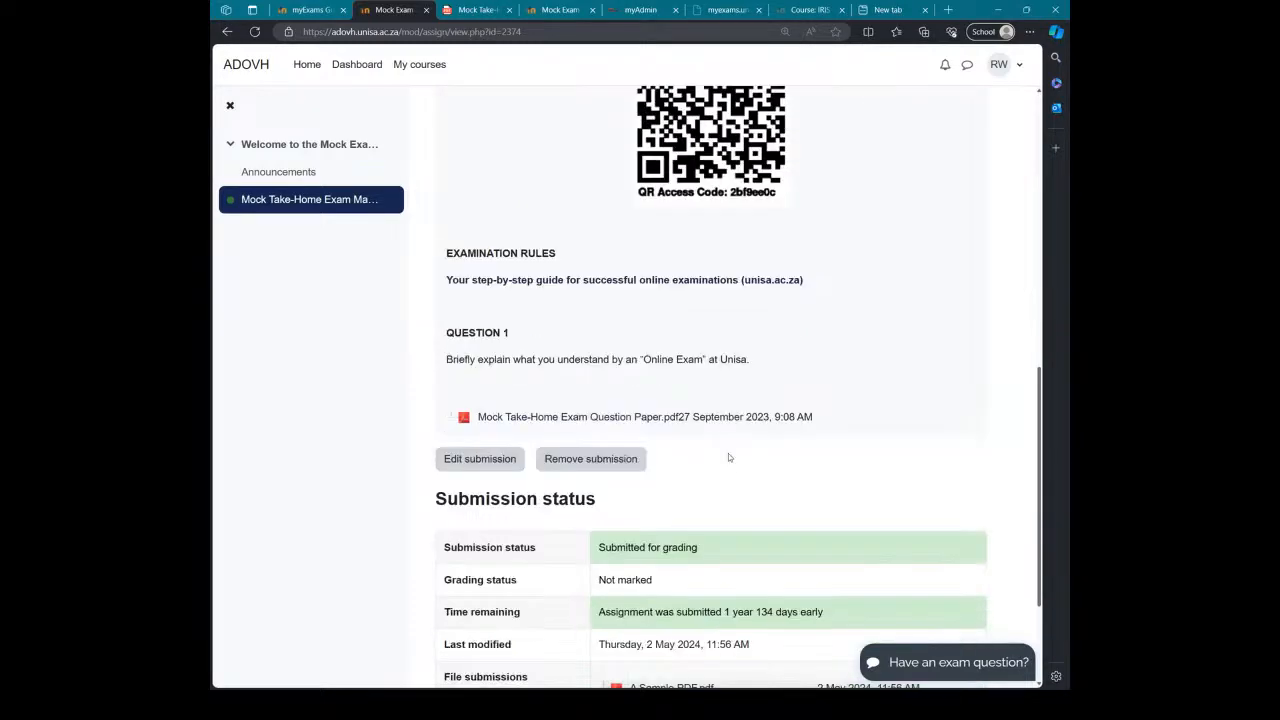
{"action": "scroll", "coordinate": [719, 406], "scroll_direction": "down", "scroll_amount": 1}
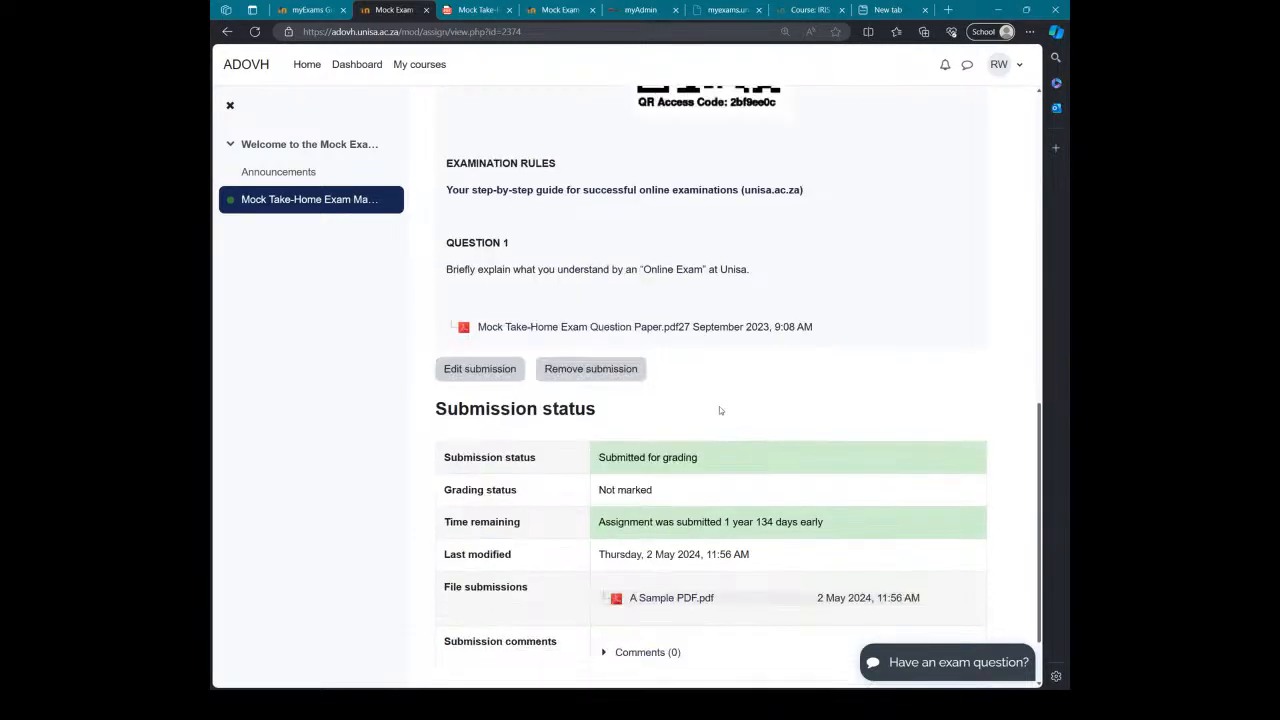
{"action": "scroll", "coordinate": [719, 400], "scroll_direction": "up", "scroll_amount": 2}
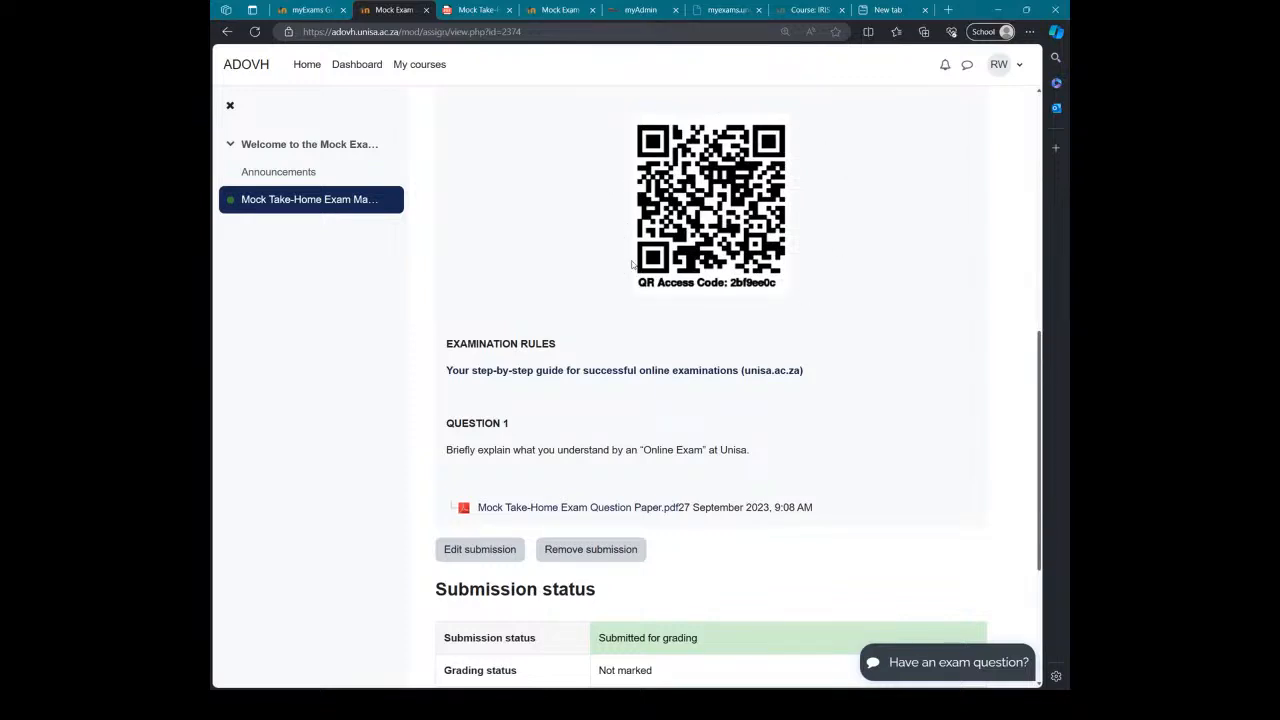
{"action": "scroll", "coordinate": [642, 322], "scroll_direction": "down", "scroll_amount": 1}
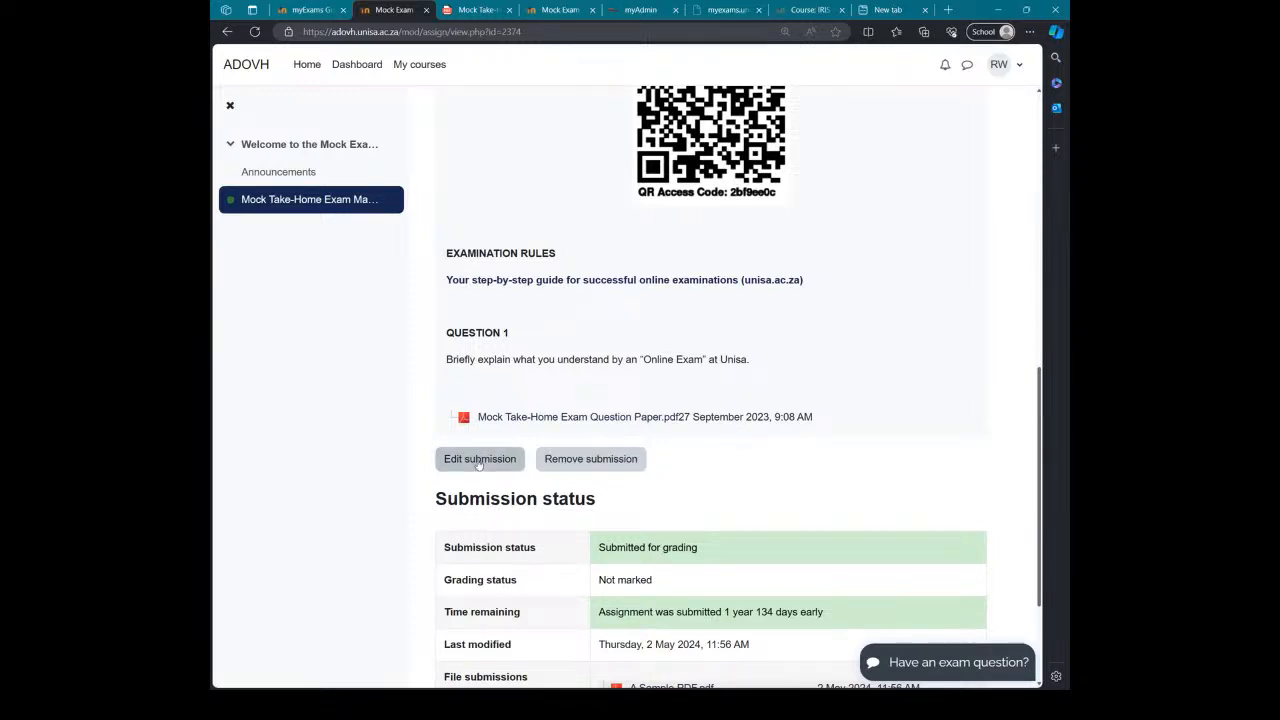
Step: Remove the existing A Sample PDF.pdf submission, confirming with Continue
{"action": "left_click", "coordinate": [555, 462]}
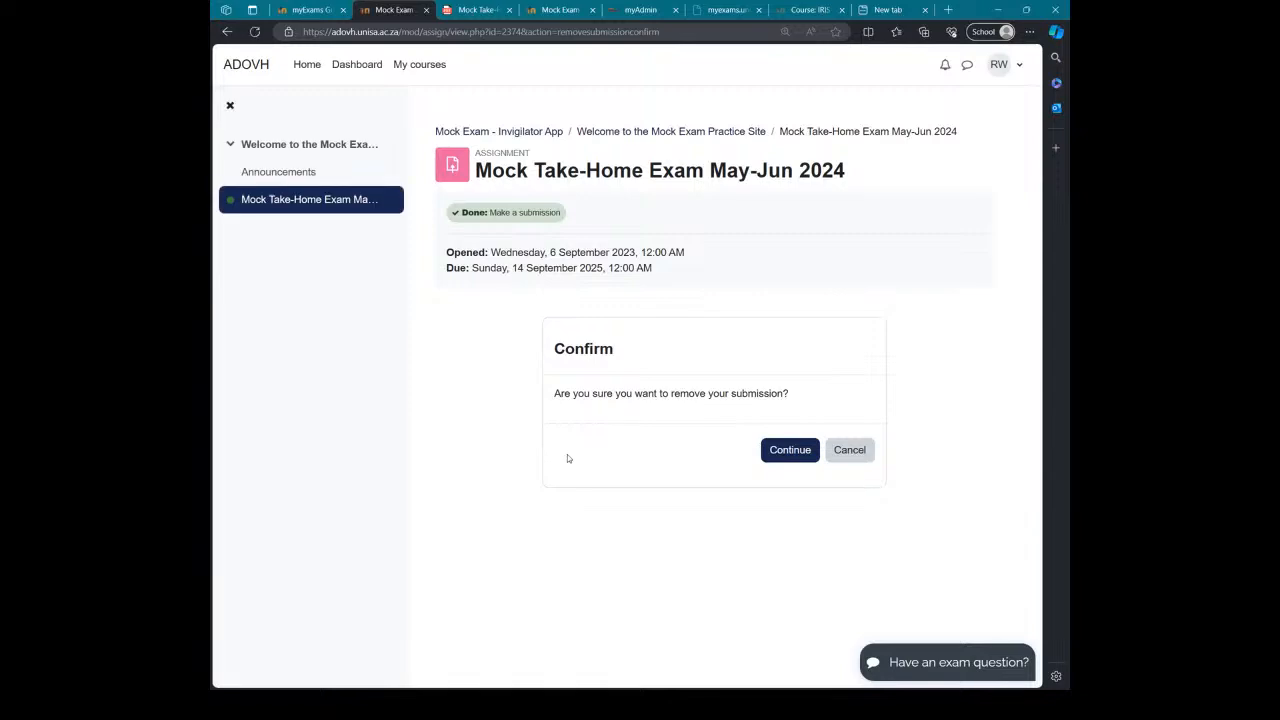
{"action": "left_click", "coordinate": [787, 451]}
{"action": "scroll", "coordinate": [703, 470], "scroll_direction": "down", "scroll_amount": 1}
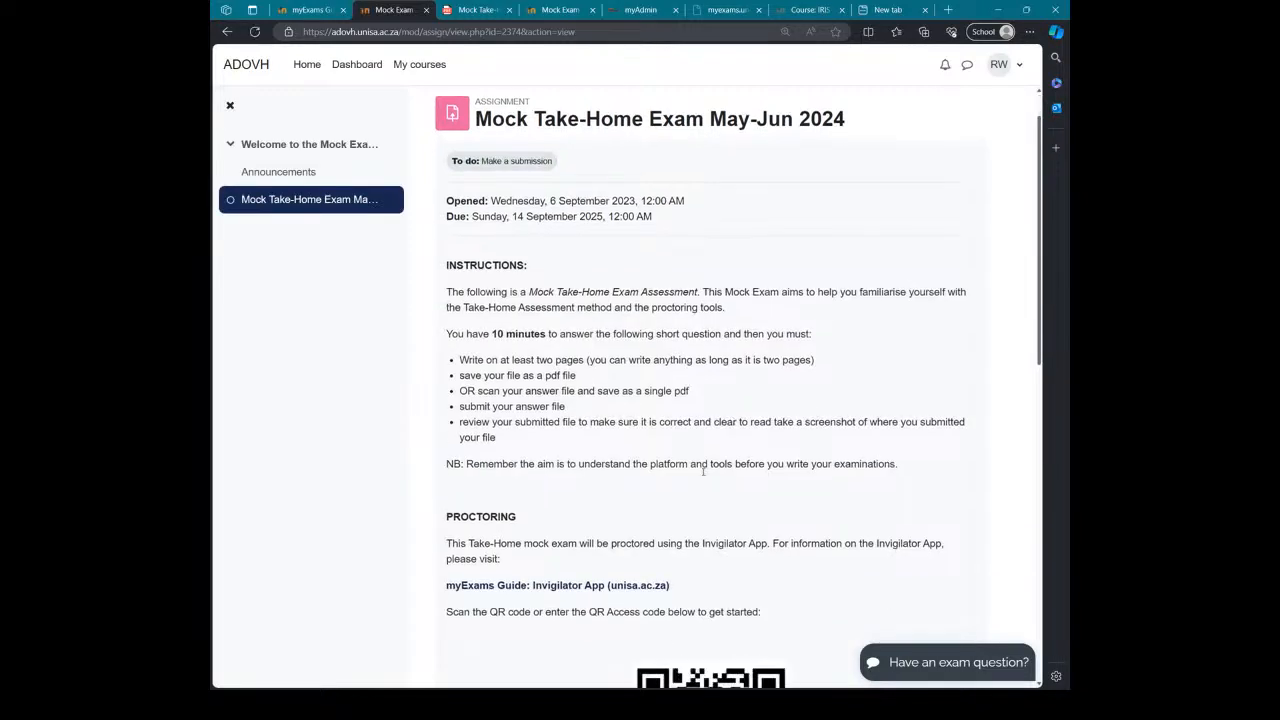
{"action": "scroll", "coordinate": [703, 470], "scroll_direction": "down", "scroll_amount": 5}
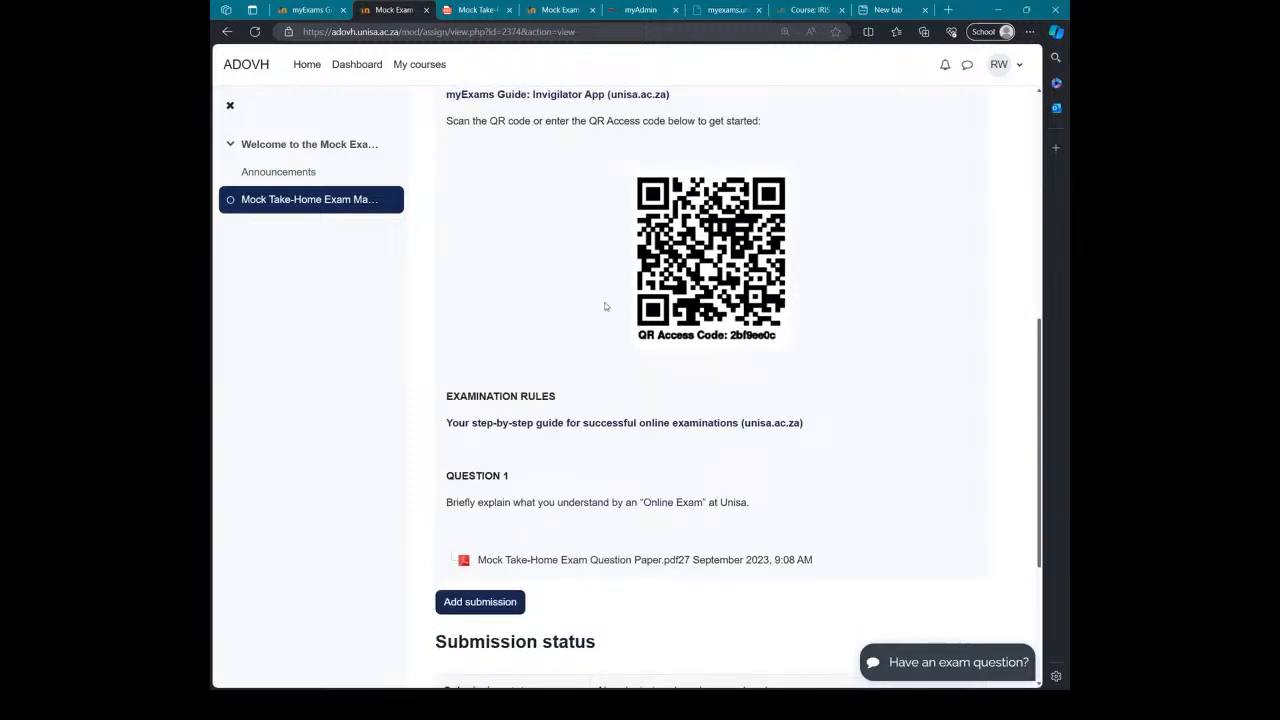
Step: Start a new submission with Add submission under the Submission status section
{"action": "scroll", "coordinate": [691, 463], "scroll_direction": "down", "scroll_amount": 1}
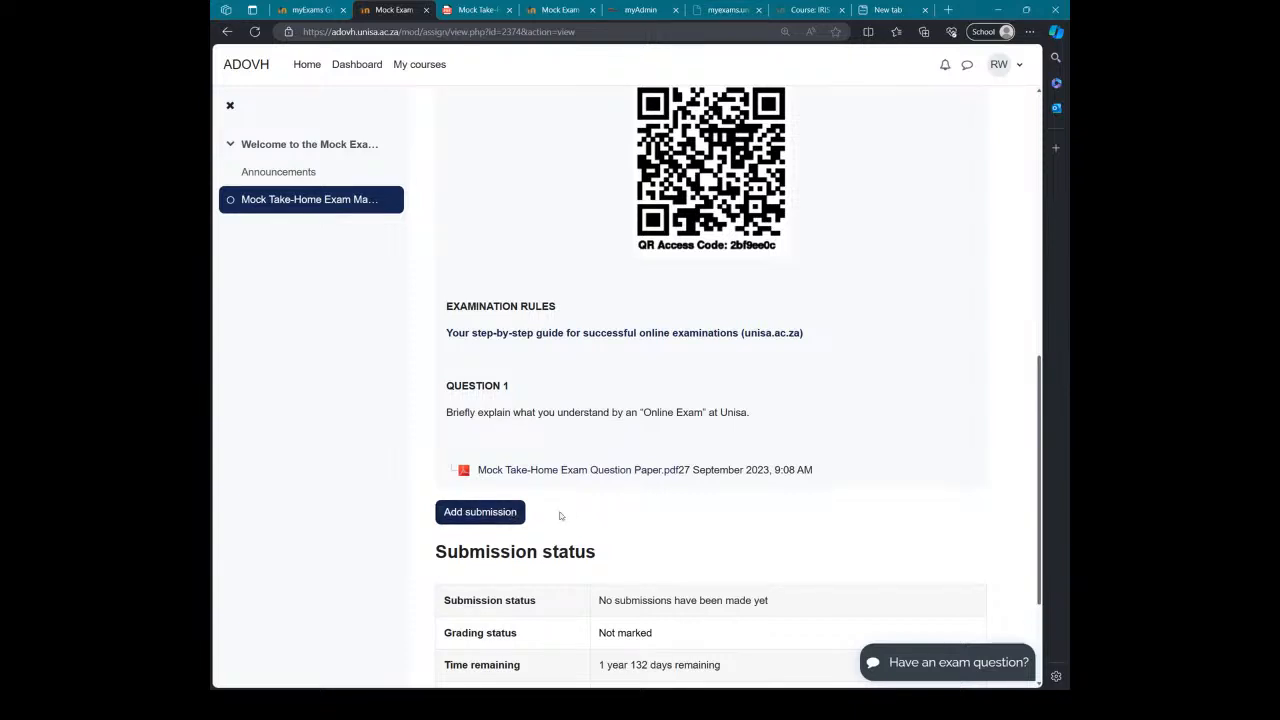
{"action": "scroll", "coordinate": [575, 527], "scroll_direction": "up", "scroll_amount": 1}
{"action": "scroll", "coordinate": [575, 527], "scroll_direction": "down", "scroll_amount": 1}
{"action": "scroll", "coordinate": [679, 499], "scroll_direction": "up", "scroll_amount": 1}
{"action": "scroll", "coordinate": [679, 499], "scroll_direction": "up", "scroll_amount": 1}
{"action": "scroll", "coordinate": [683, 496], "scroll_direction": "down", "scroll_amount": 1}
{"action": "scroll", "coordinate": [686, 506], "scroll_direction": "up", "scroll_amount": 1}
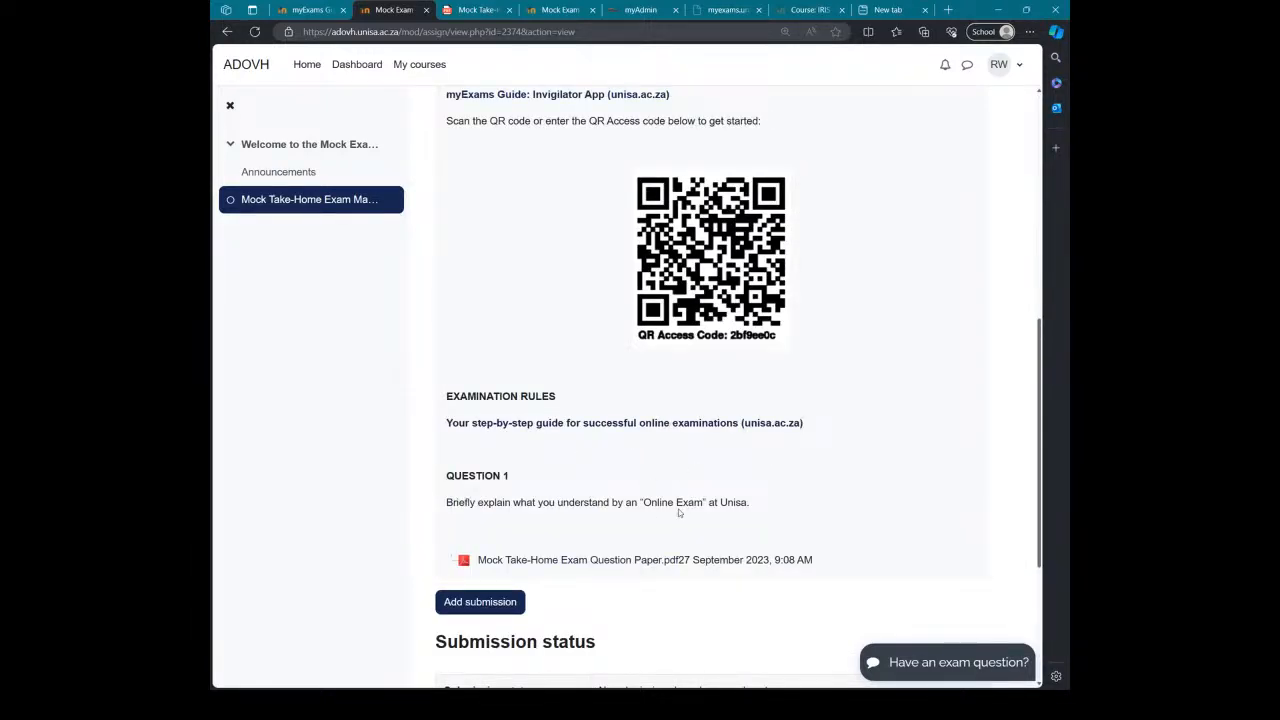
{"action": "scroll", "coordinate": [636, 514], "scroll_direction": "down", "scroll_amount": 1}
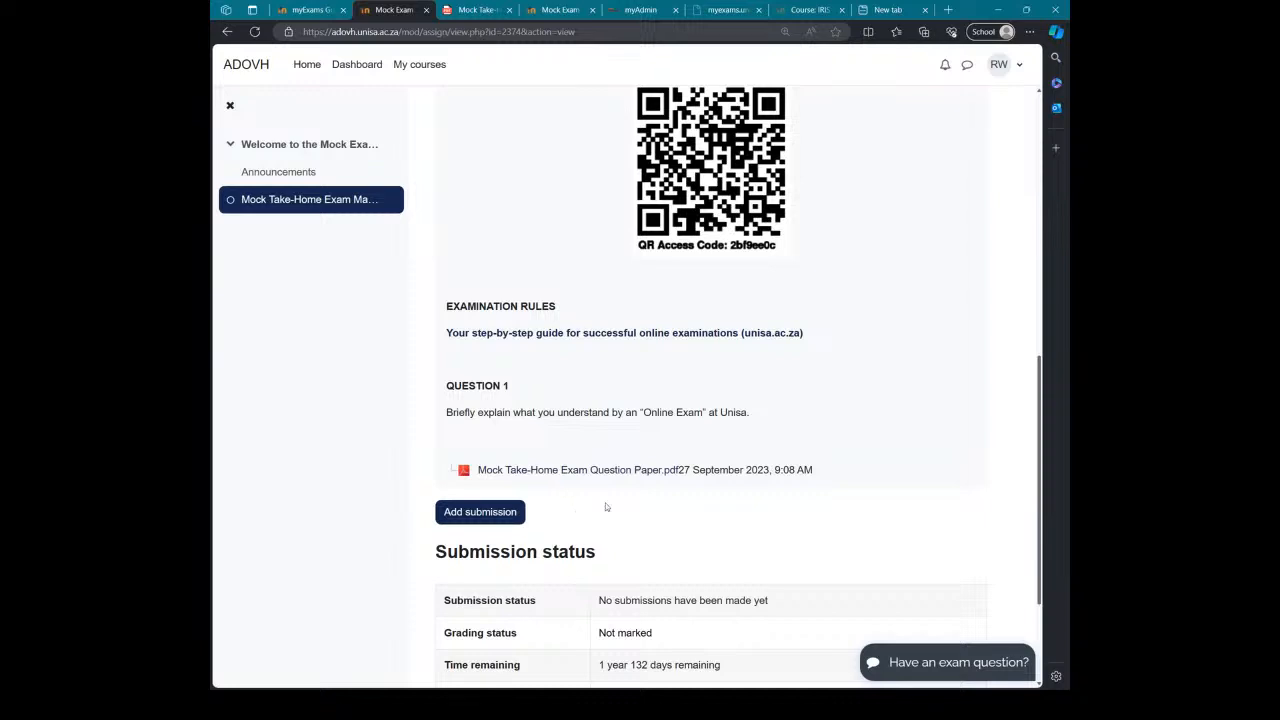
{"action": "scroll", "coordinate": [607, 505], "scroll_direction": "down", "scroll_amount": 1}
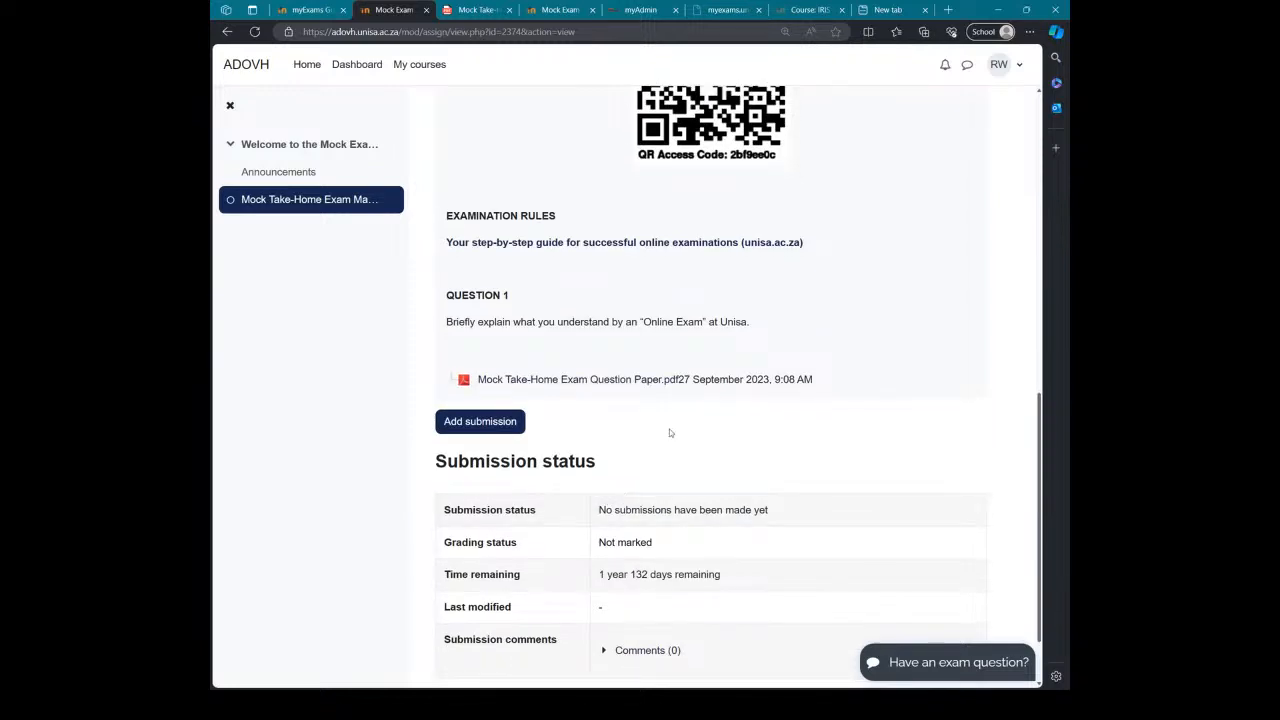
{"action": "scroll", "coordinate": [671, 431], "scroll_direction": "up", "scroll_amount": 1}
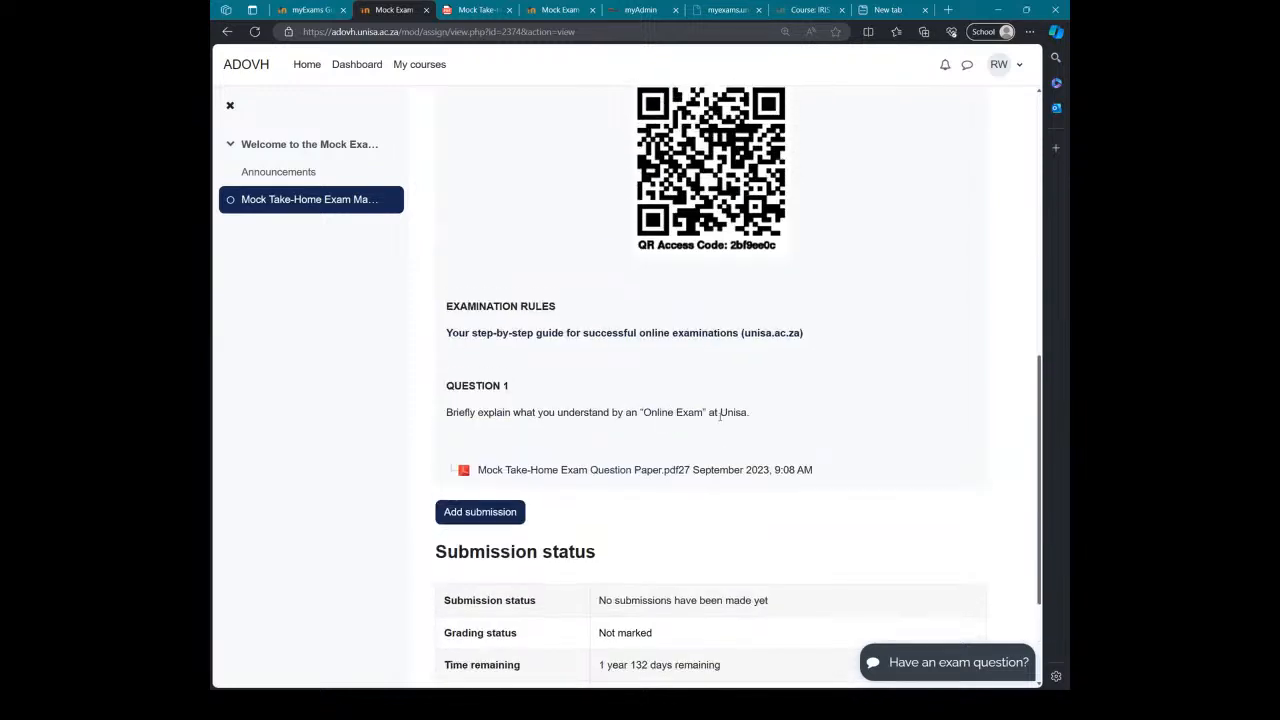
{"action": "left_click", "coordinate": [481, 513]}
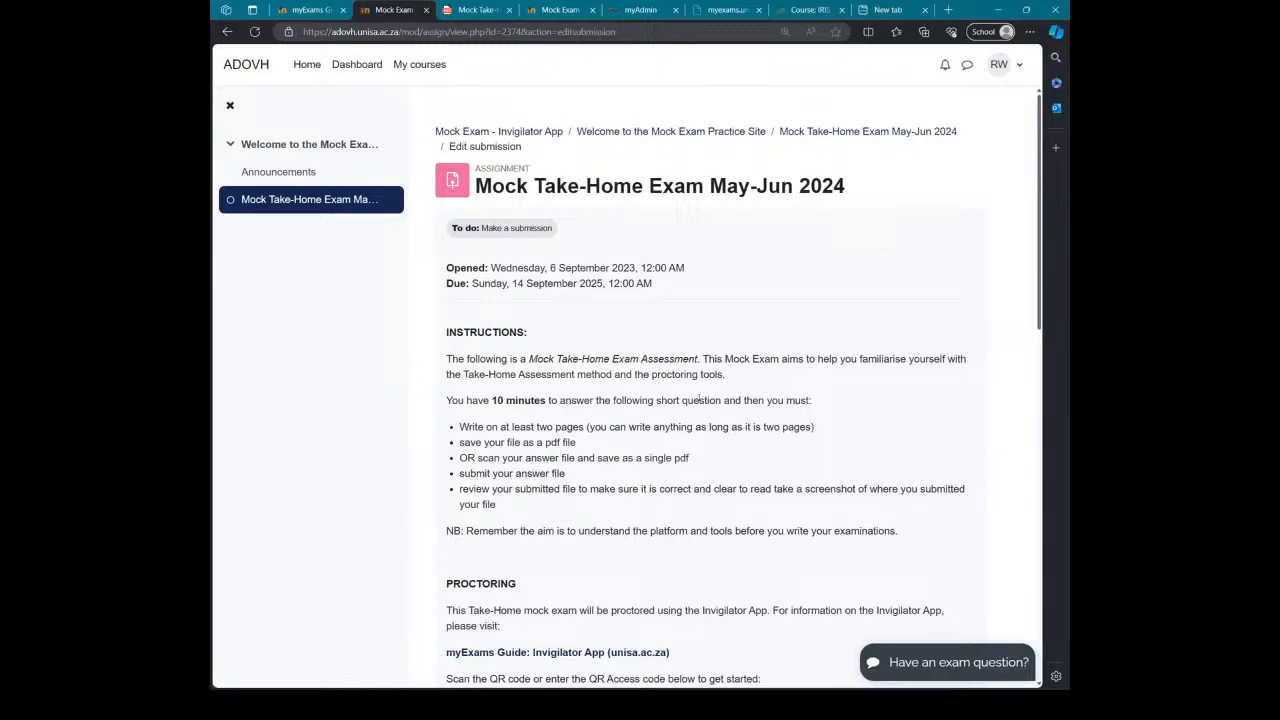
Step: Tick the 'This submission is my own work' declaration
{"action": "scroll", "coordinate": [717, 378], "scroll_direction": "down", "scroll_amount": 4}
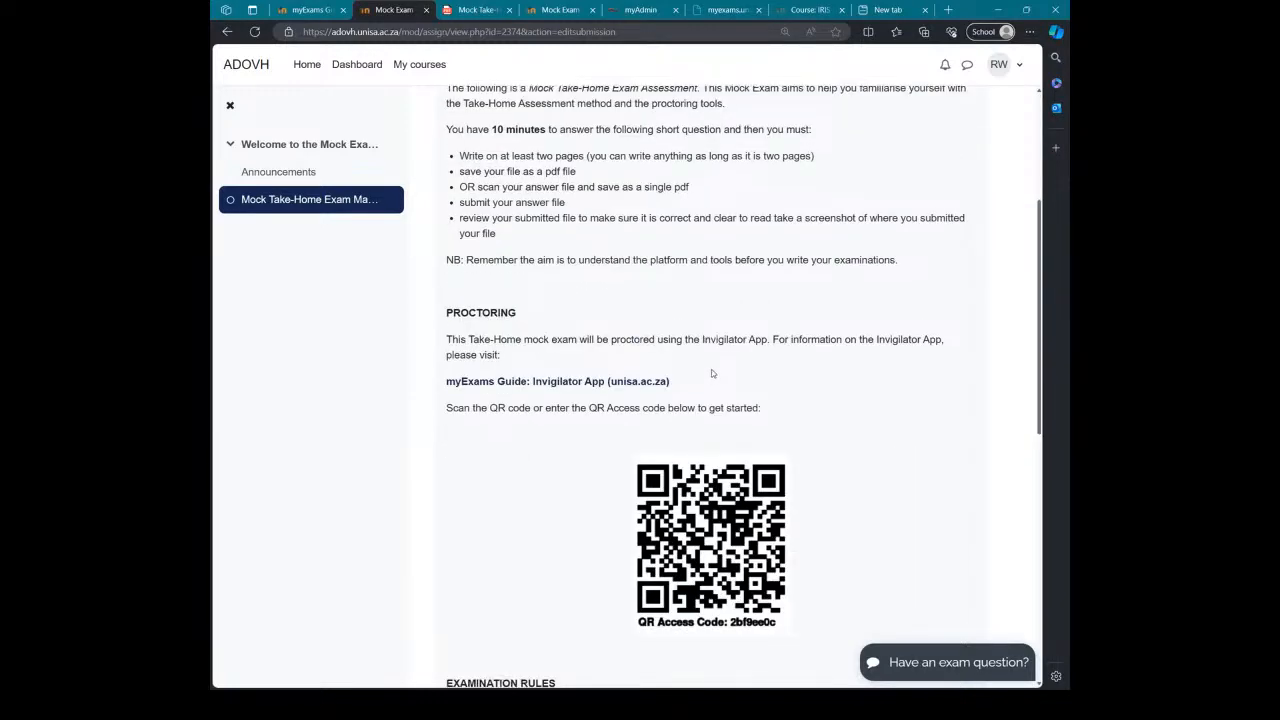
{"action": "scroll", "coordinate": [714, 372], "scroll_direction": "down", "scroll_amount": 4}
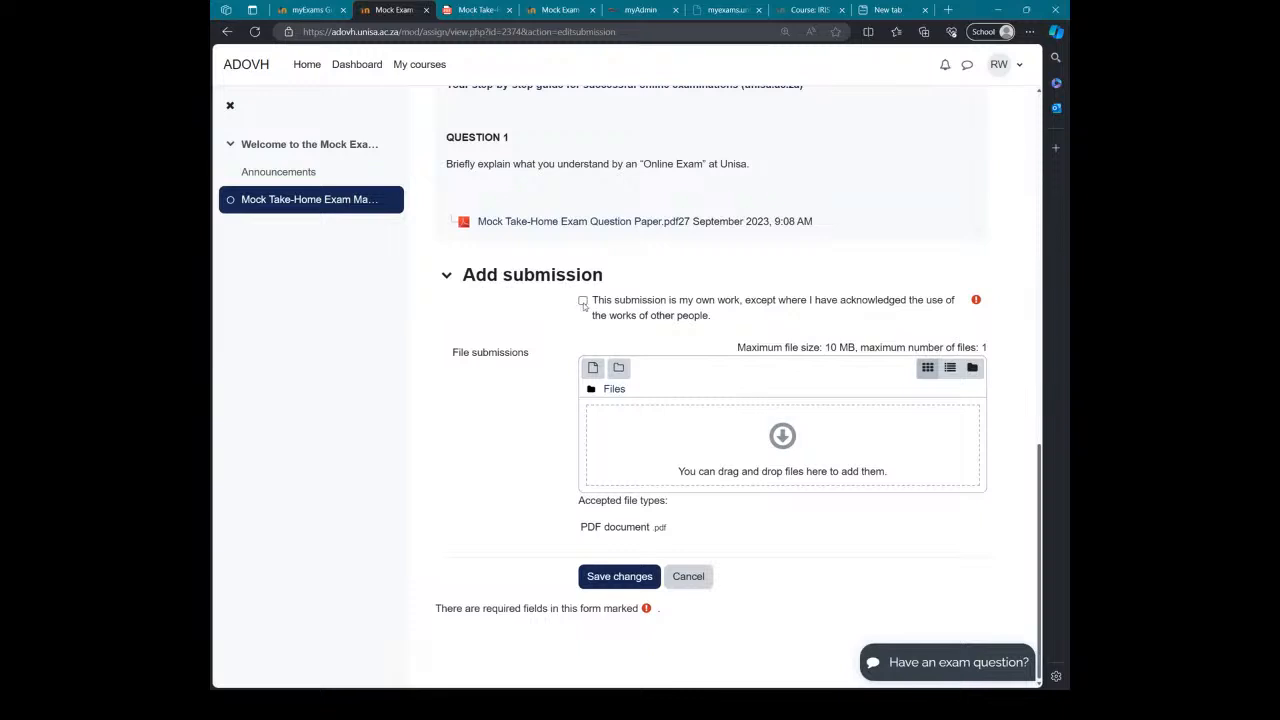
{"action": "left_click", "coordinate": [583, 302]}
Step: Highlight the 10 MB one-file limit and the accepted PDF file type
{"action": "left_click_drag", "start_coordinate": [767, 348], "coordinate": [988, 352]}
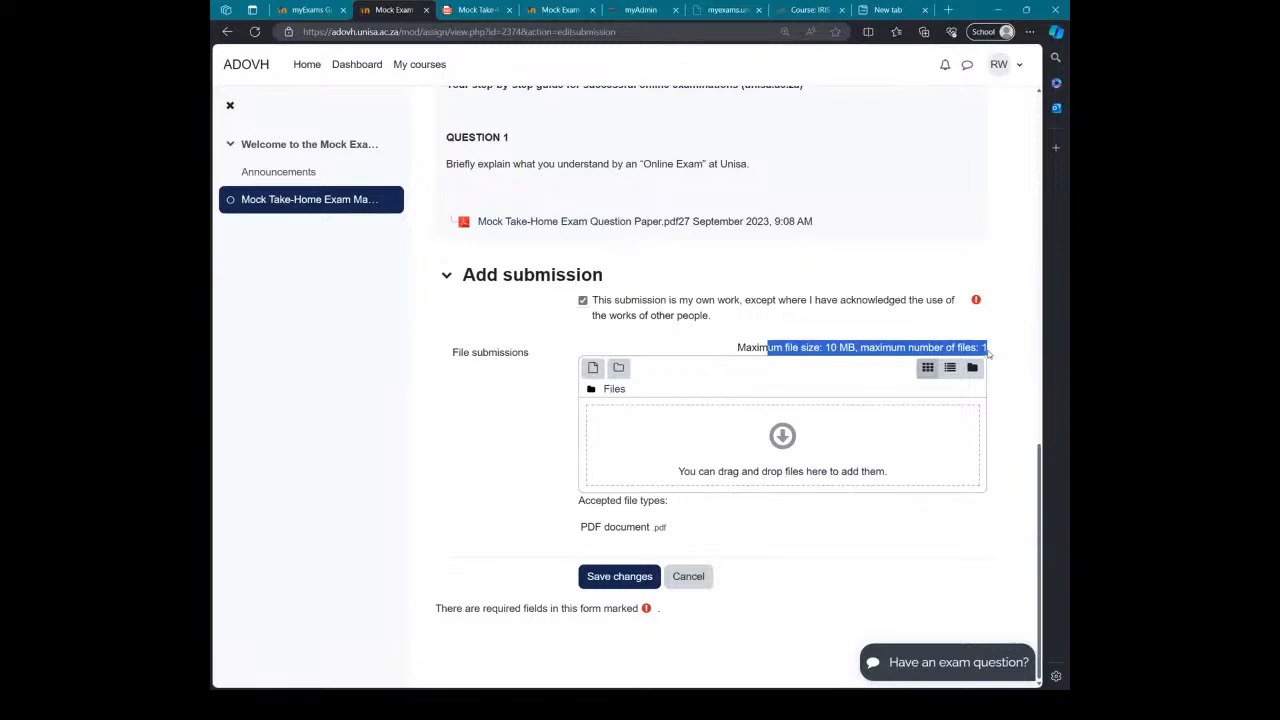
{"action": "left_click", "coordinate": [972, 348]}
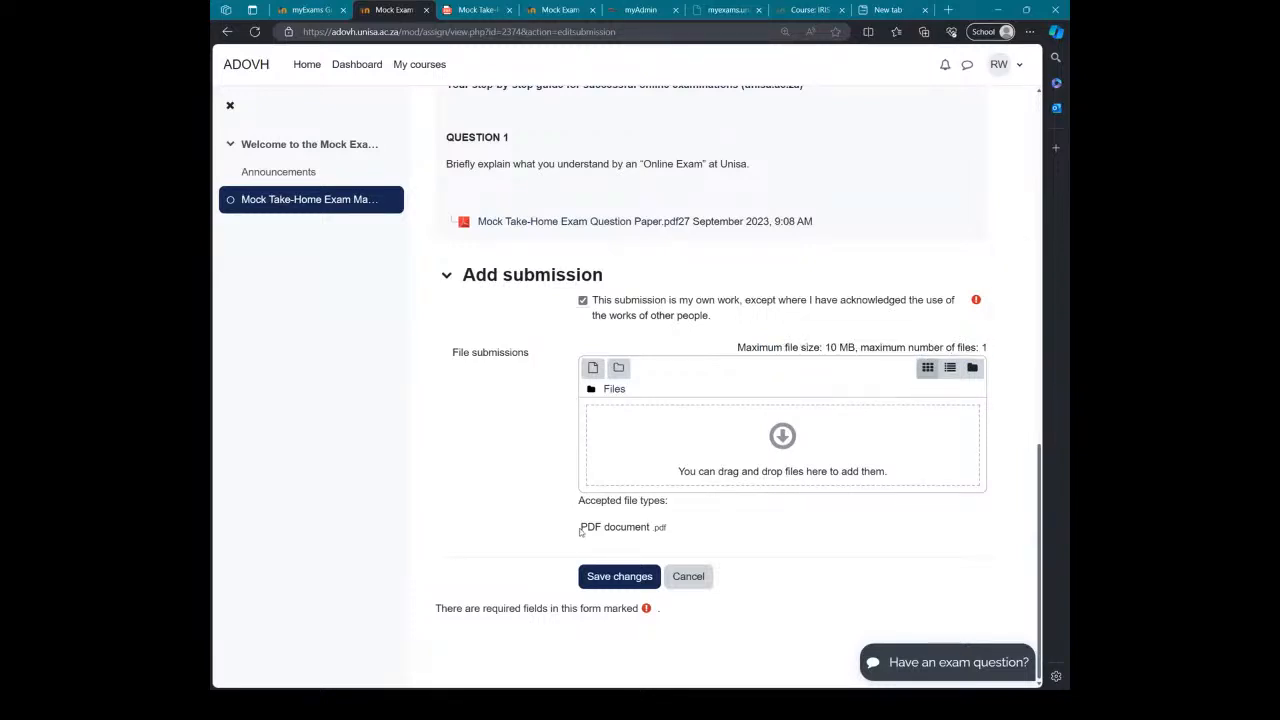
{"action": "left_click_drag", "start_coordinate": [578, 528], "coordinate": [668, 533]}
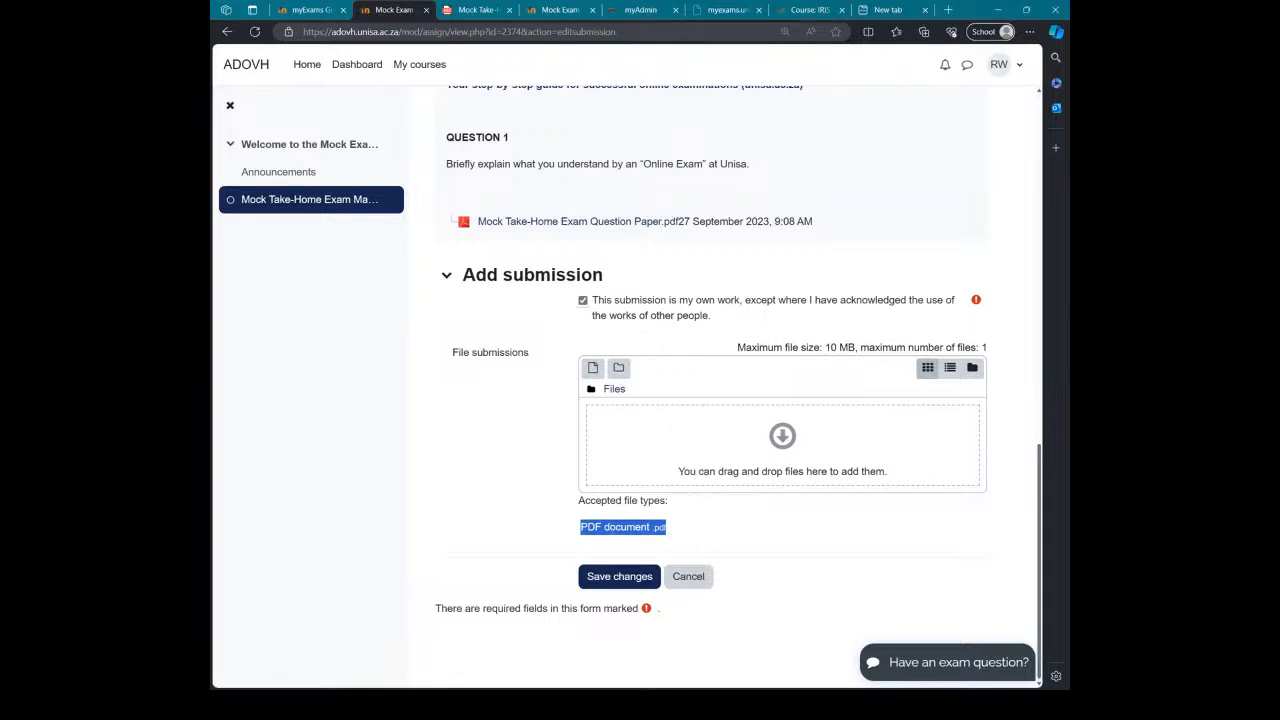
{"action": "left_click", "coordinate": [581, 528]}
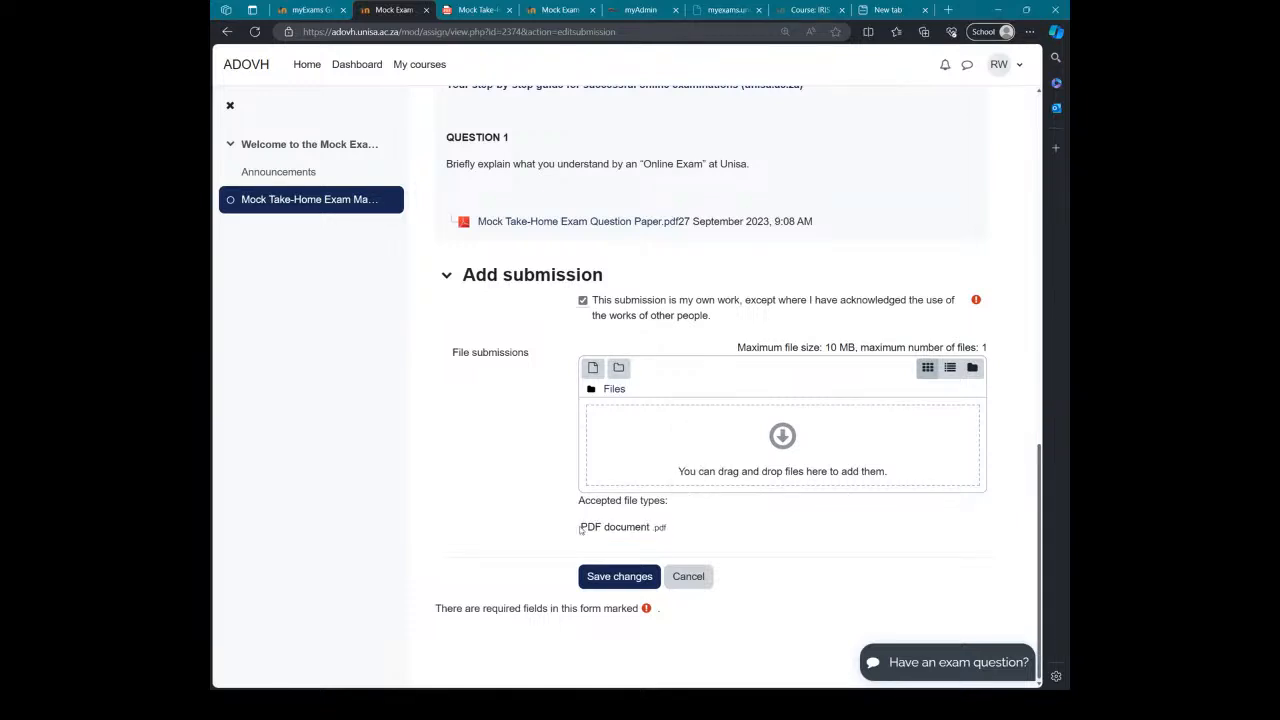
{"action": "left_click_drag", "start_coordinate": [583, 528], "coordinate": [668, 528]}
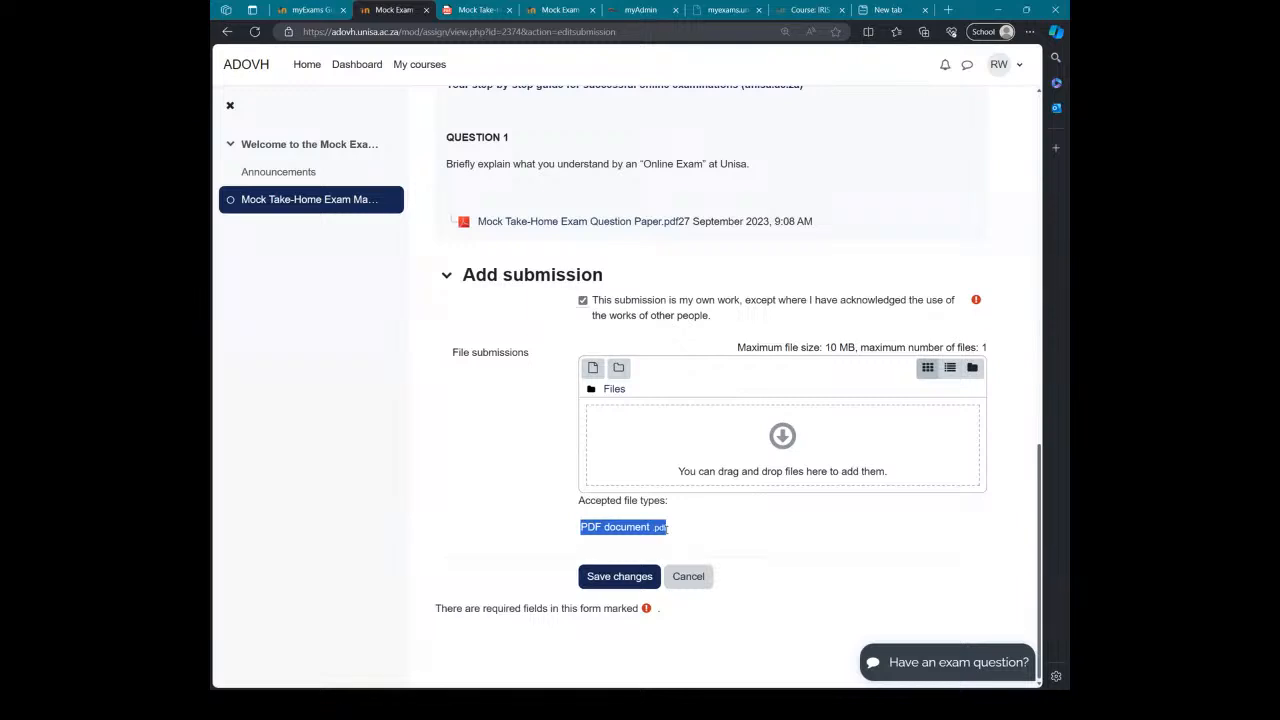
Step: Open the file picker and choose uploading a file from the computer
{"action": "left_click", "coordinate": [593, 368]}
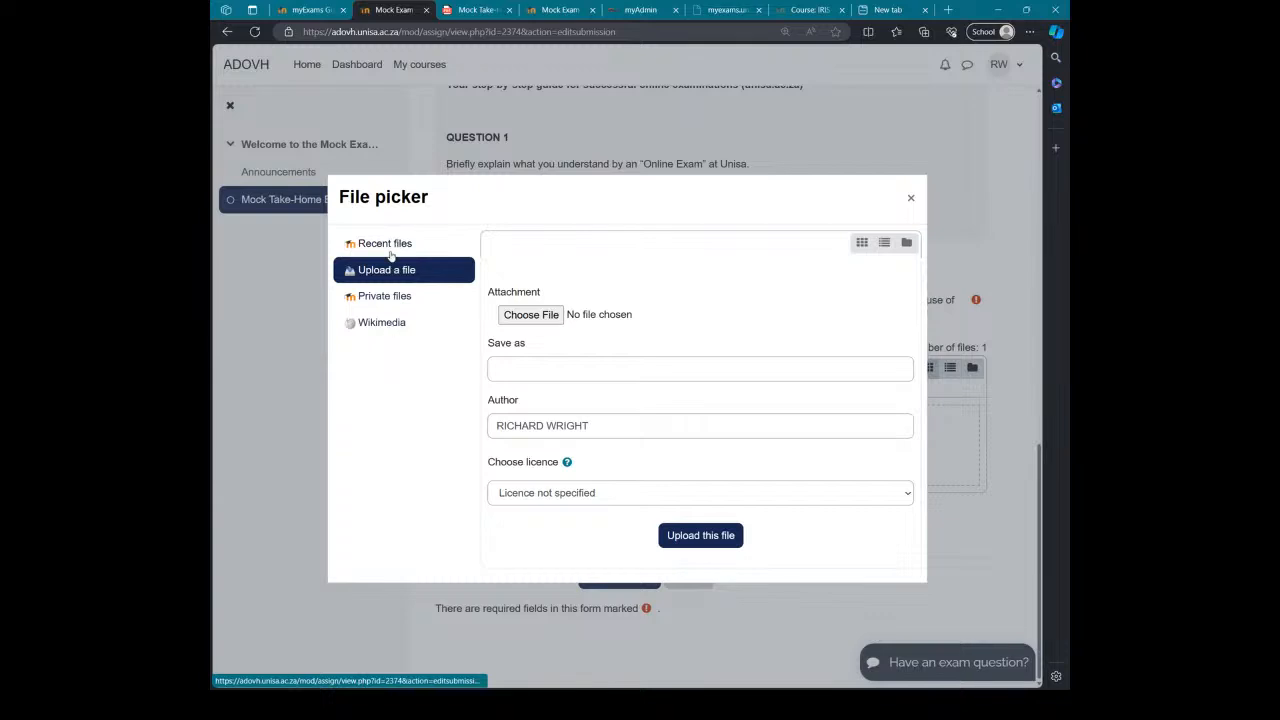
{"action": "left_click", "coordinate": [385, 325]}
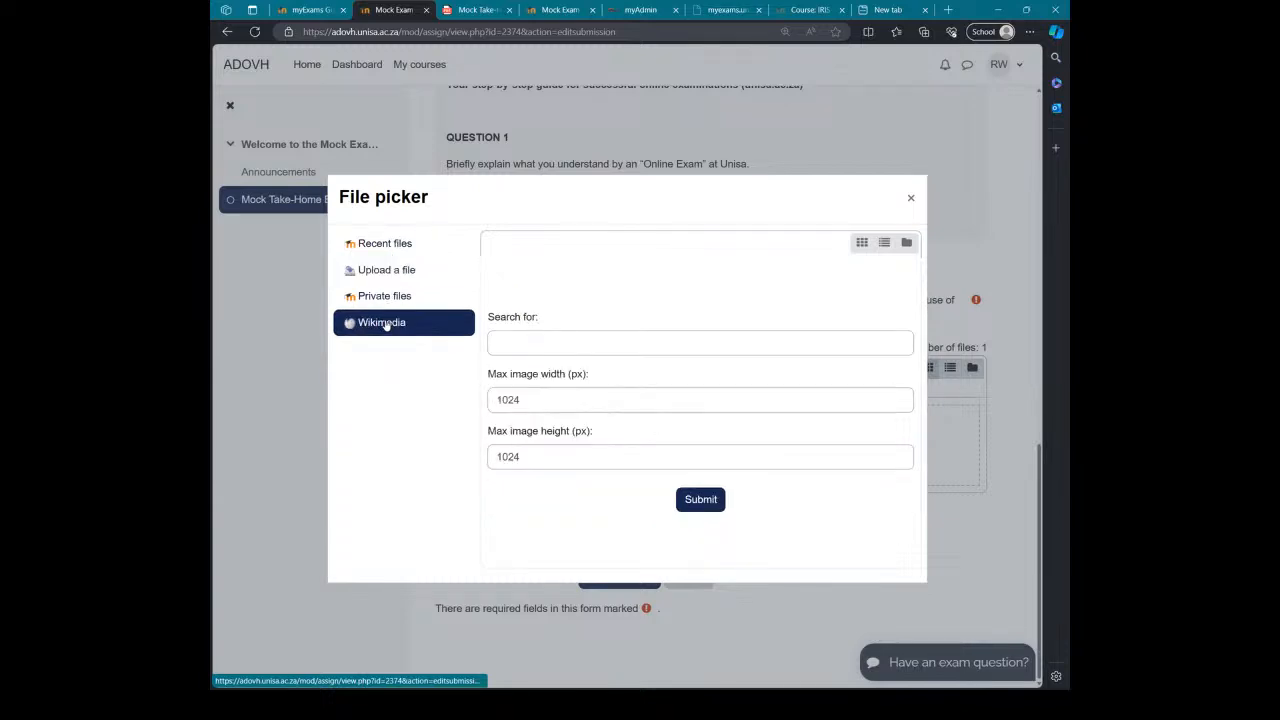
{"action": "left_click", "coordinate": [384, 247]}
{"action": "left_click", "coordinate": [383, 275]}
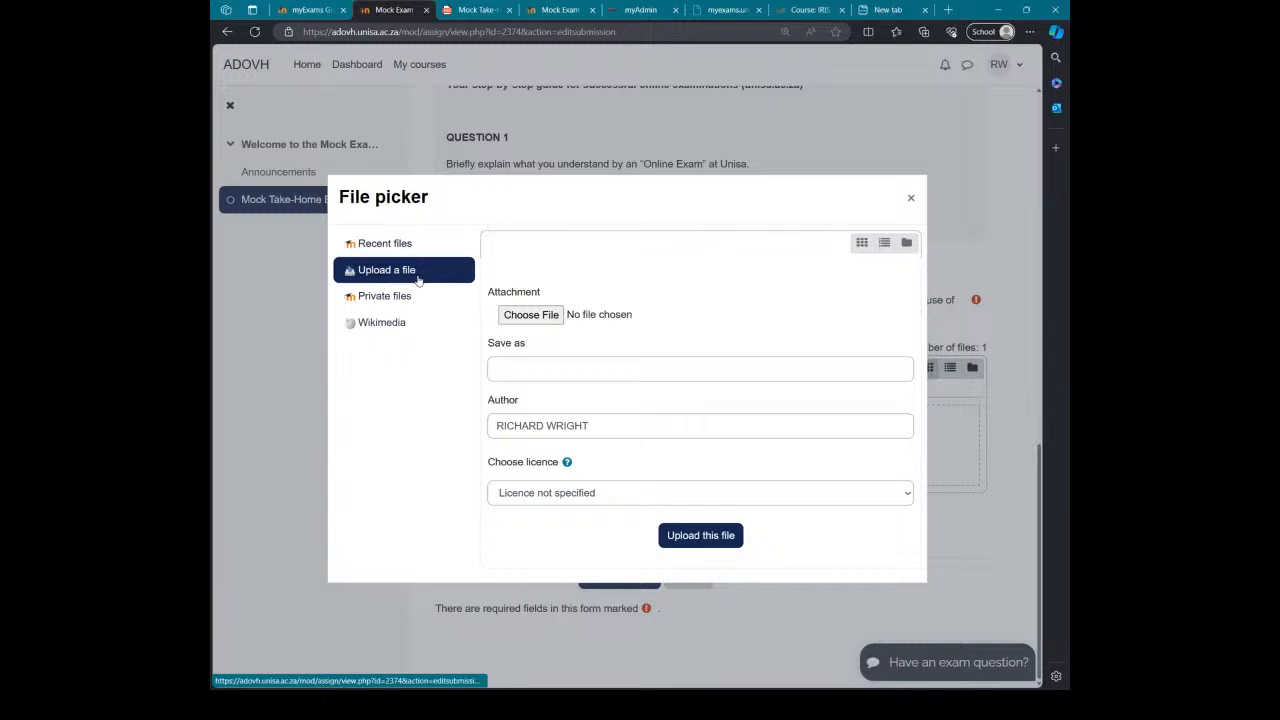
{"action": "left_click", "coordinate": [536, 322]}
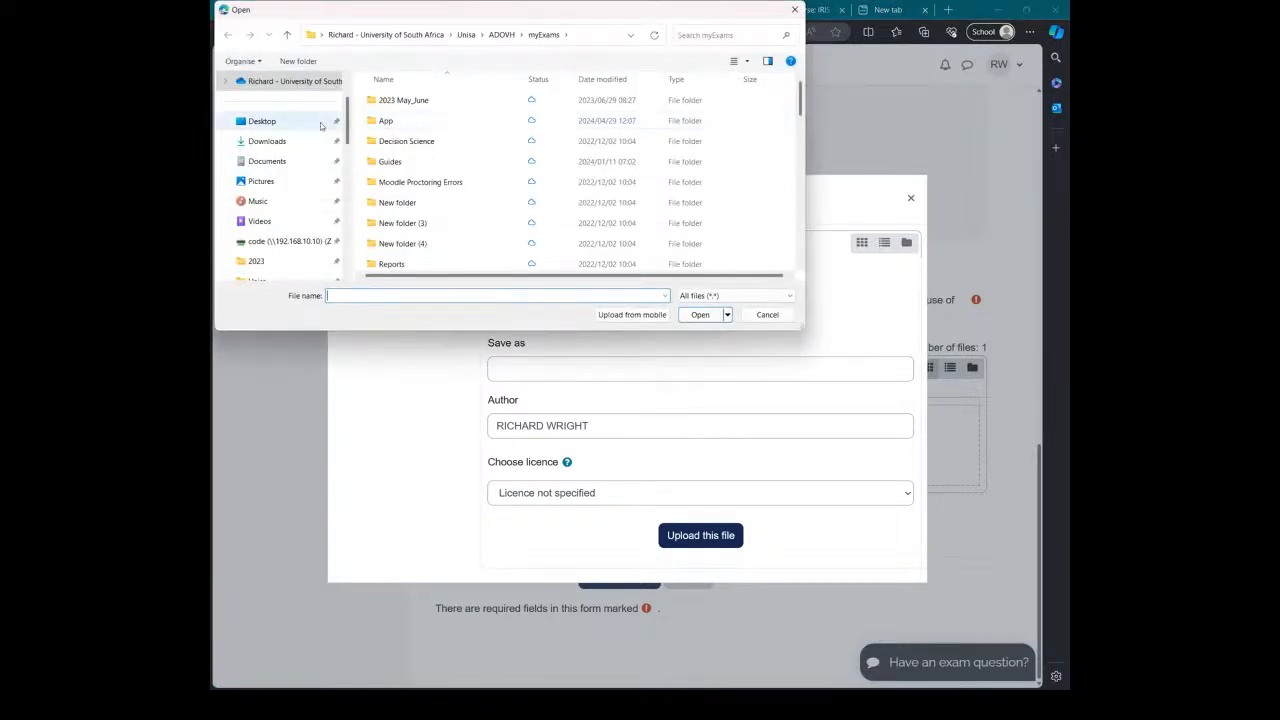
Step: Select A Sample PDF.pdf from ADOVH > myExams and upload it
{"action": "scroll", "coordinate": [315, 190], "scroll_direction": "down", "scroll_amount": 2}
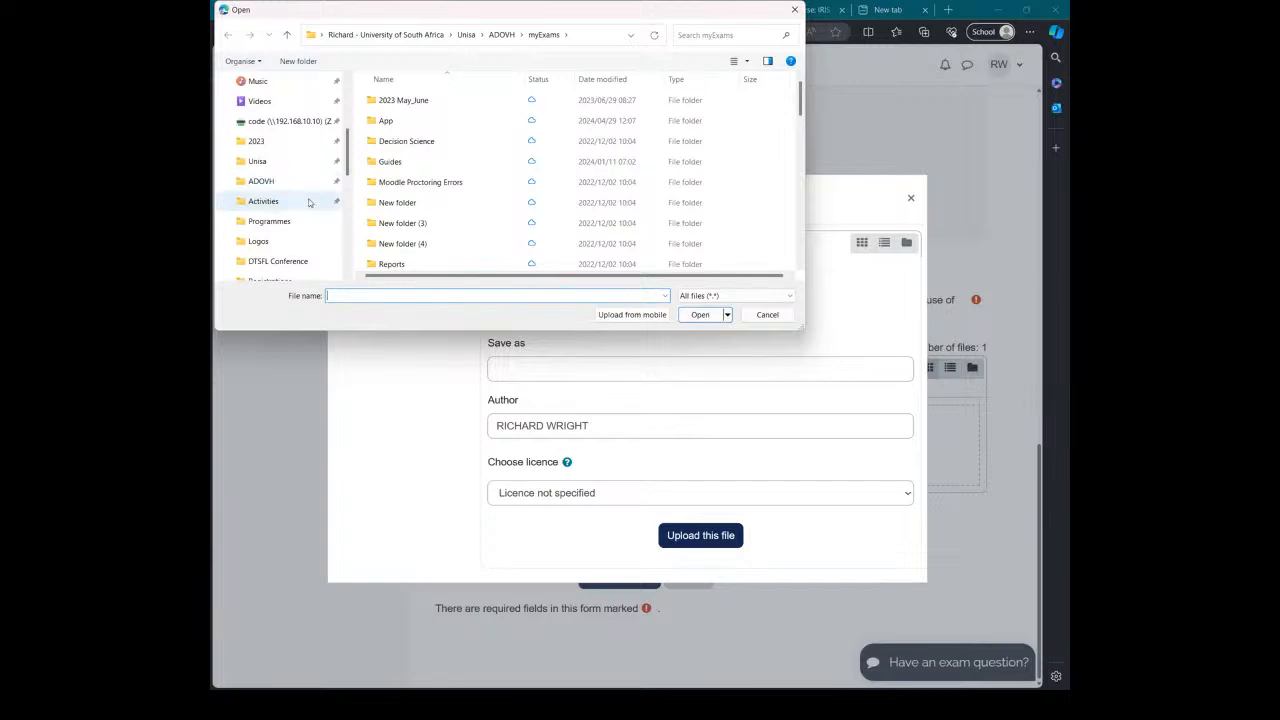
{"action": "scroll", "coordinate": [312, 196], "scroll_direction": "down", "scroll_amount": 1}
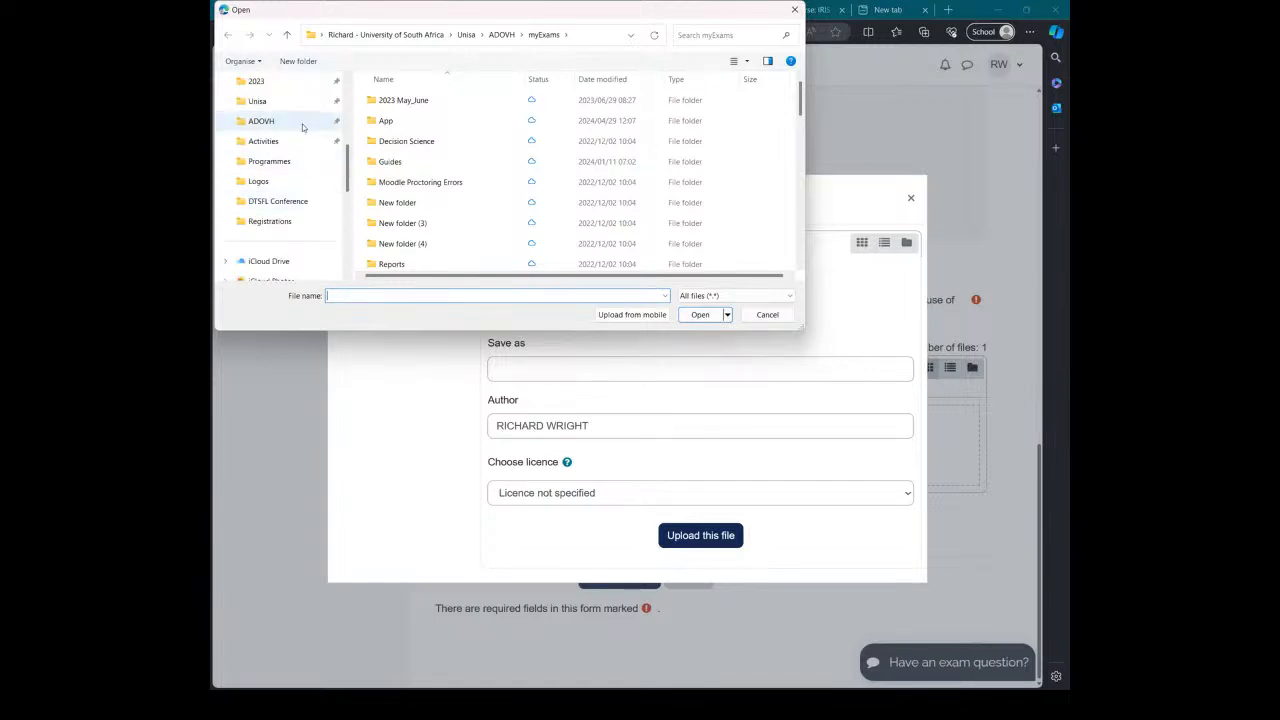
{"action": "left_click", "coordinate": [261, 121]}
{"action": "scroll", "coordinate": [409, 157], "scroll_direction": "down", "scroll_amount": 2}
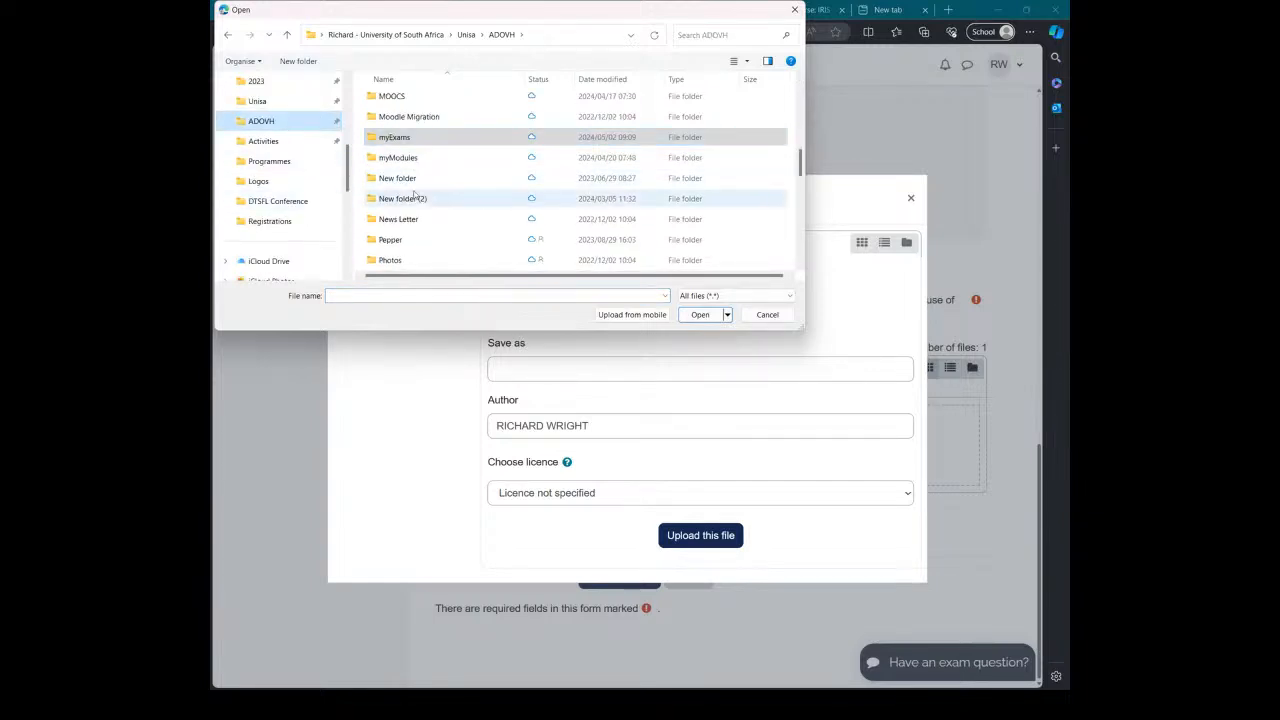
{"action": "double_click", "coordinate": [414, 137]}
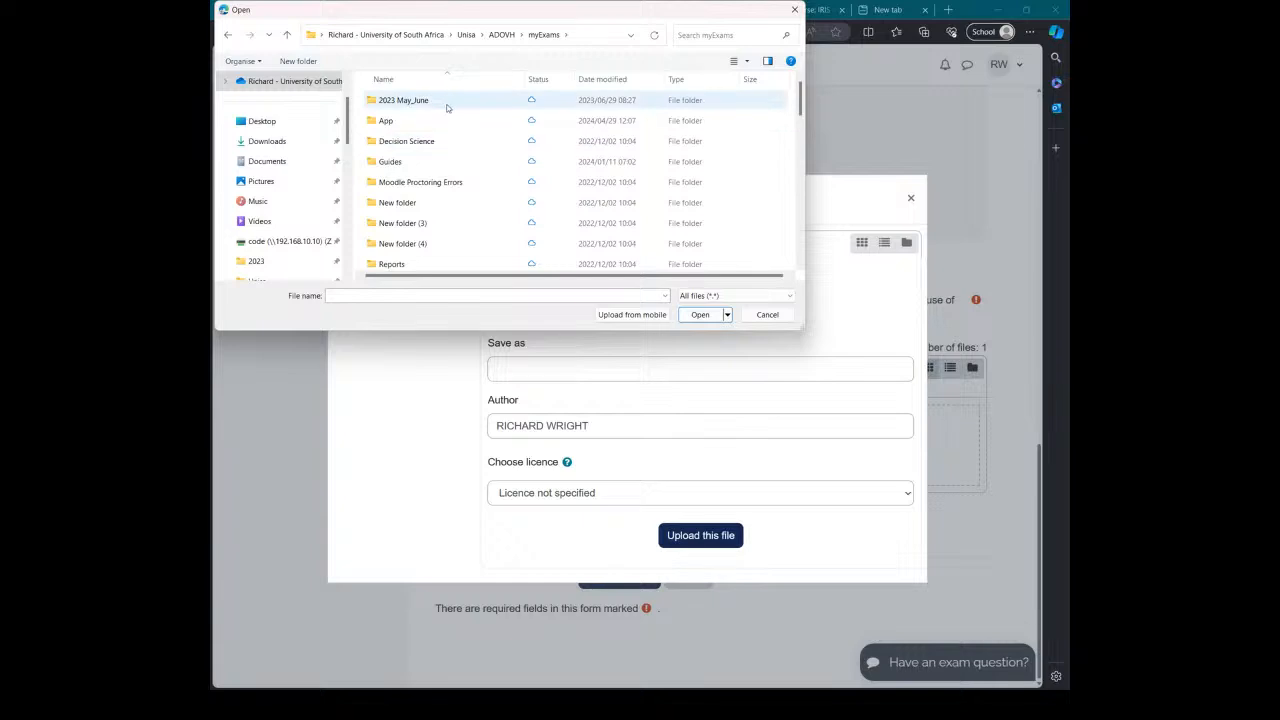
{"action": "scroll", "coordinate": [443, 126], "scroll_direction": "down", "scroll_amount": 4}
{"action": "left_click", "coordinate": [446, 159]}
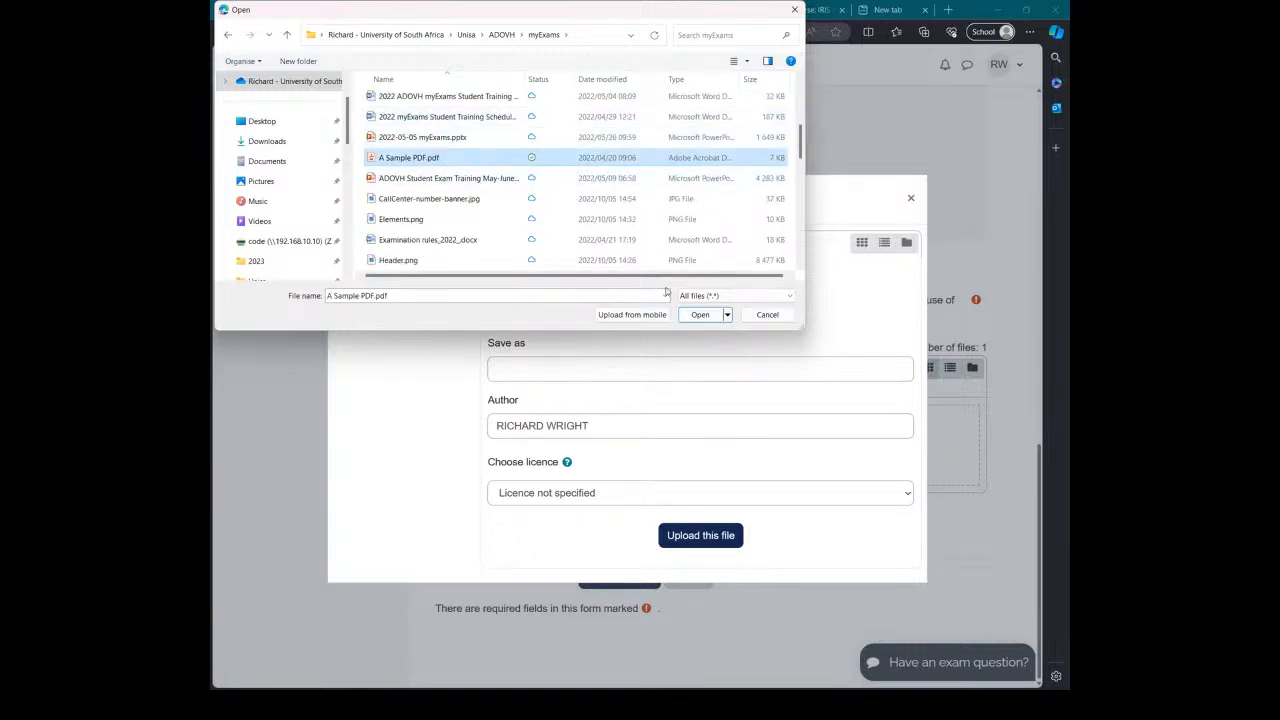
{"action": "left_click", "coordinate": [699, 315]}
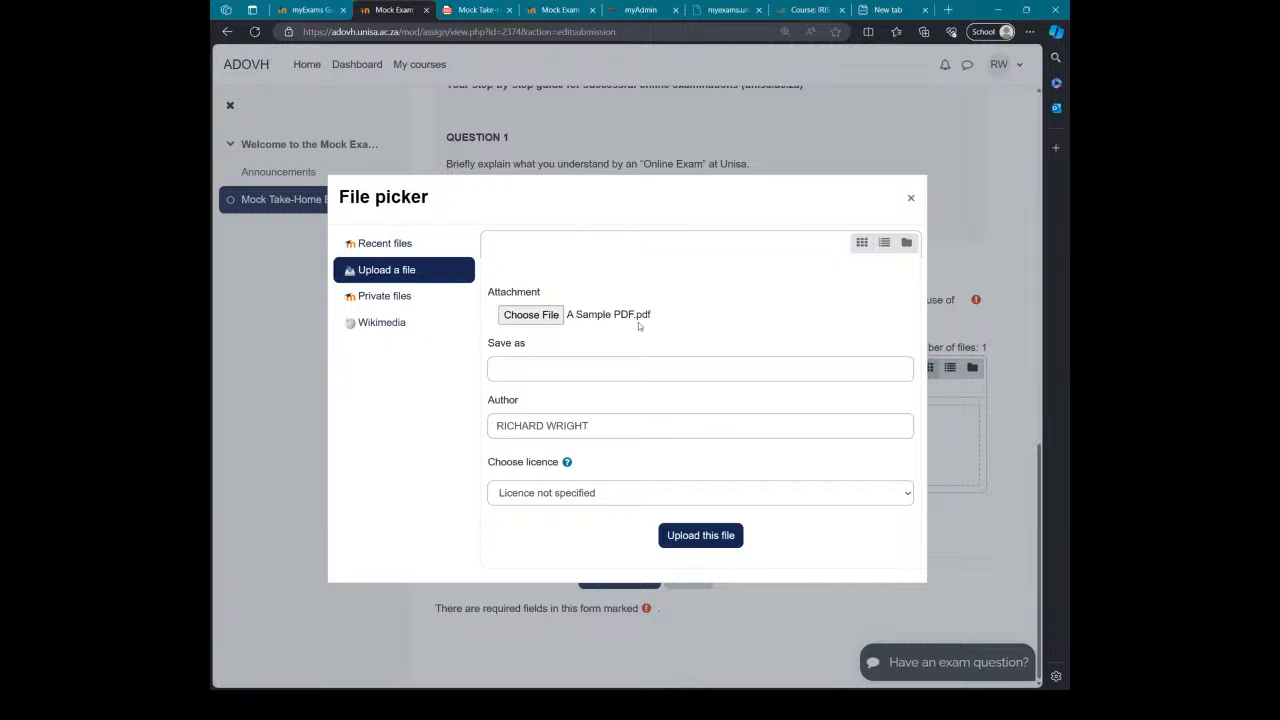
{"action": "left_click", "coordinate": [698, 535]}
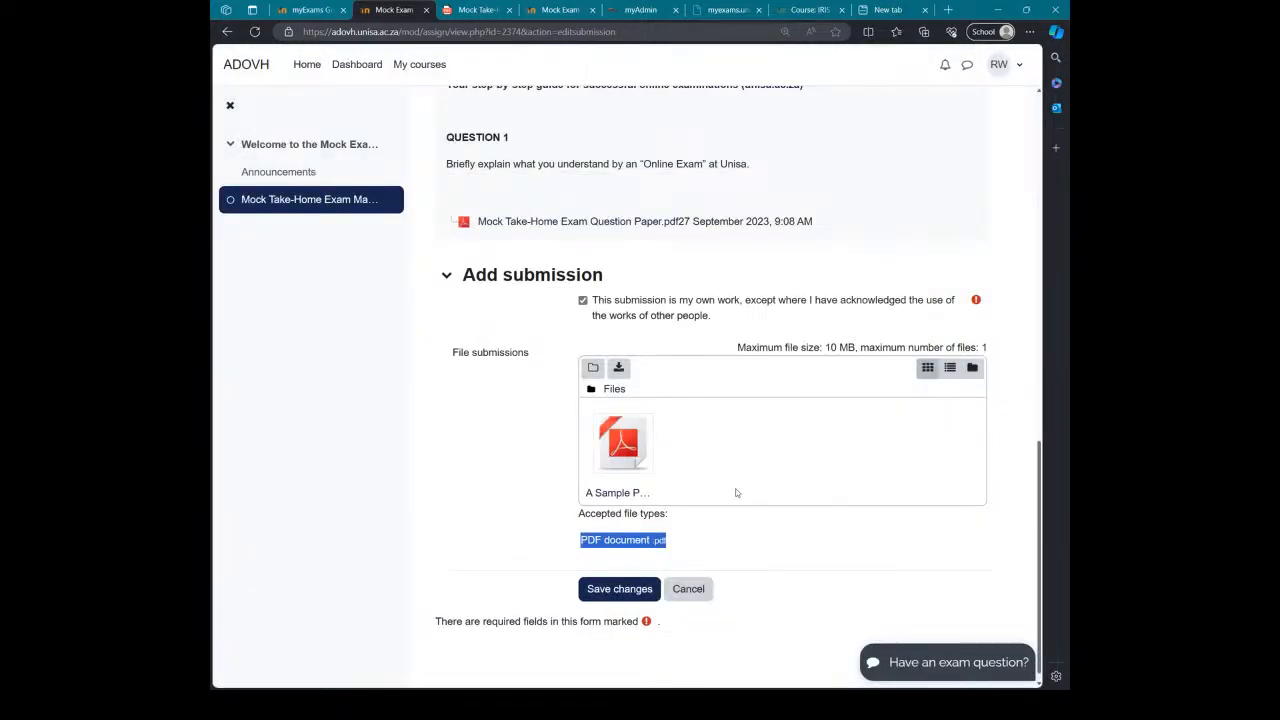
Step: Save changes so the submission reads Submitted for grading
{"action": "left_click", "coordinate": [619, 577]}
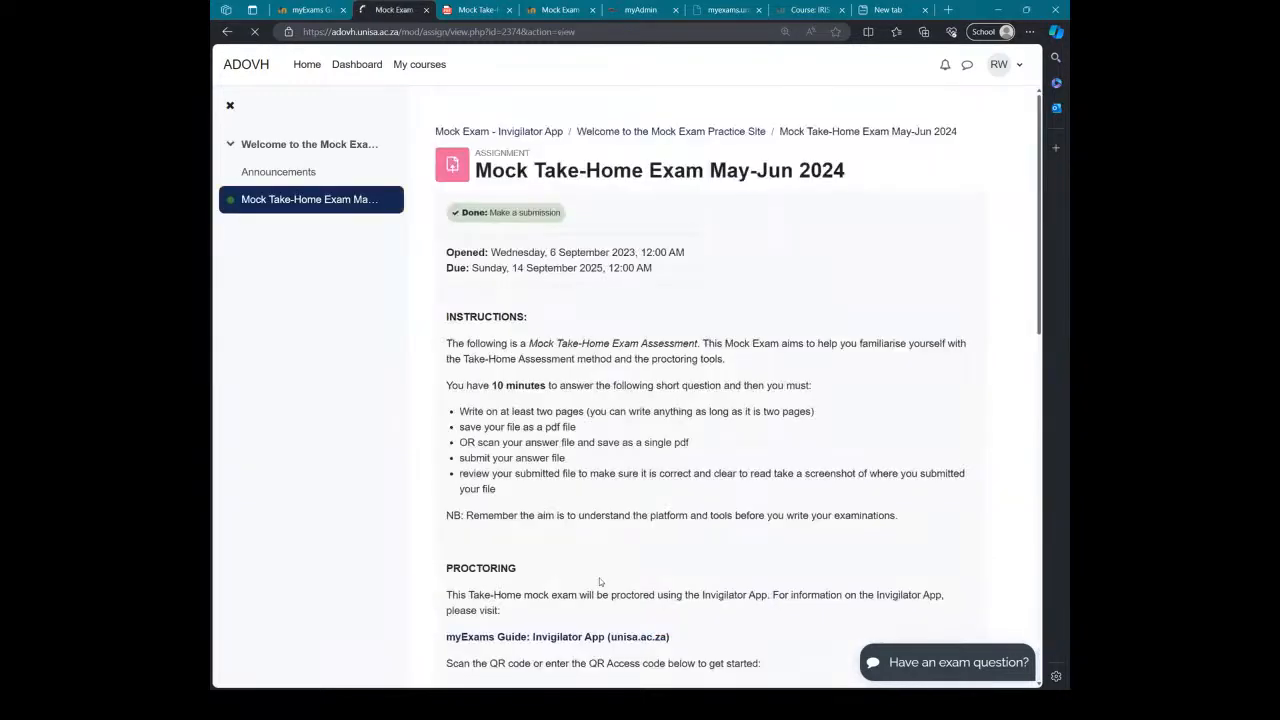
{"action": "scroll", "coordinate": [652, 437], "scroll_direction": "down", "scroll_amount": 6}
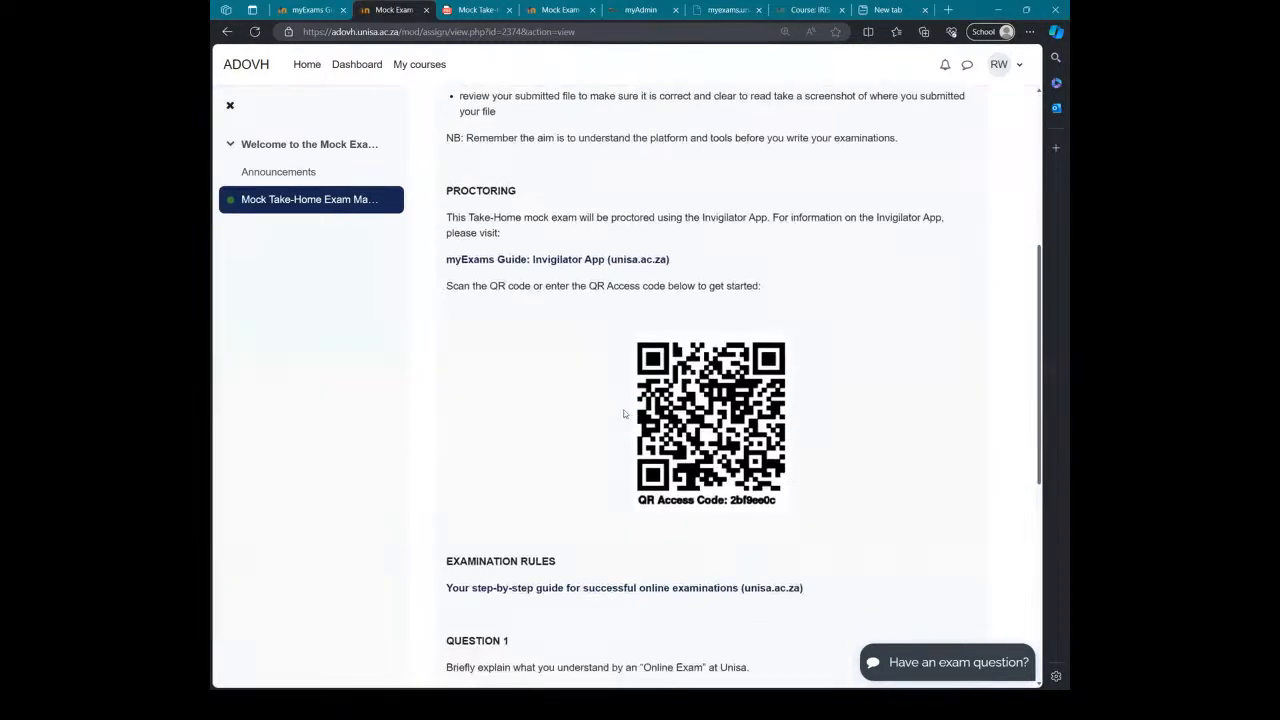
{"action": "scroll", "coordinate": [624, 409], "scroll_direction": "down", "scroll_amount": 2}
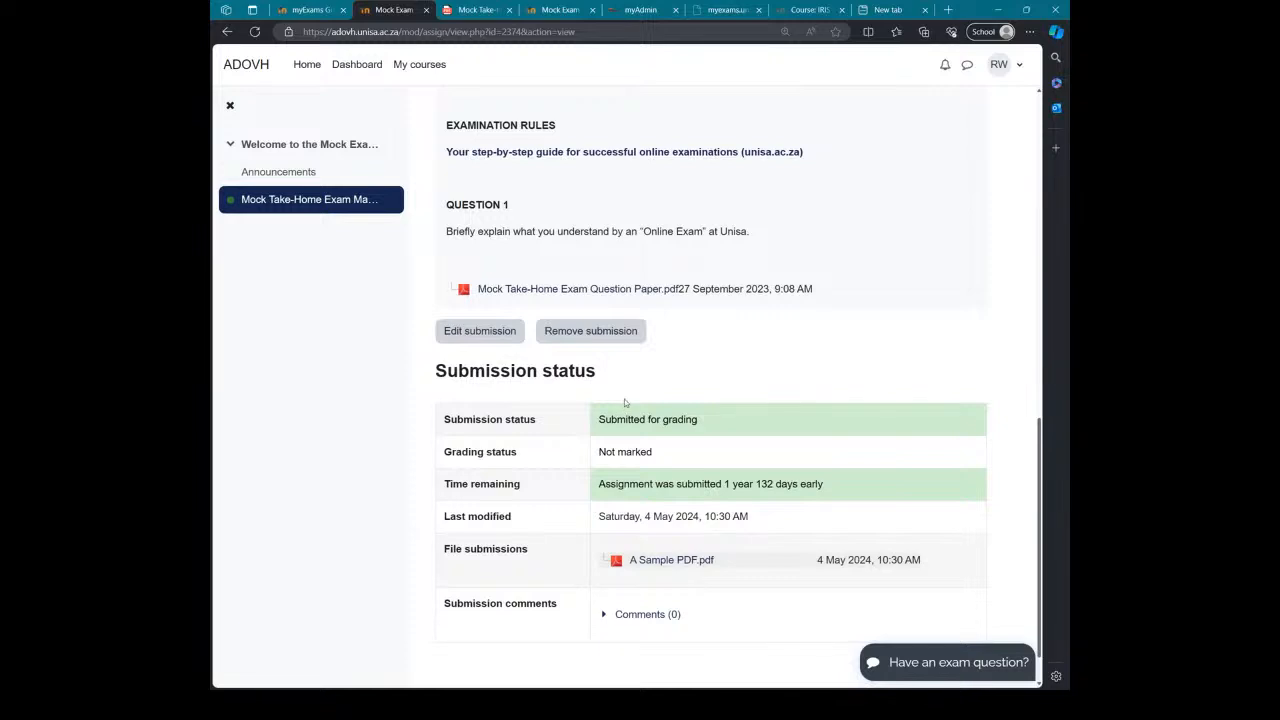
{"action": "scroll", "coordinate": [605, 351], "scroll_direction": "down", "scroll_amount": 1}
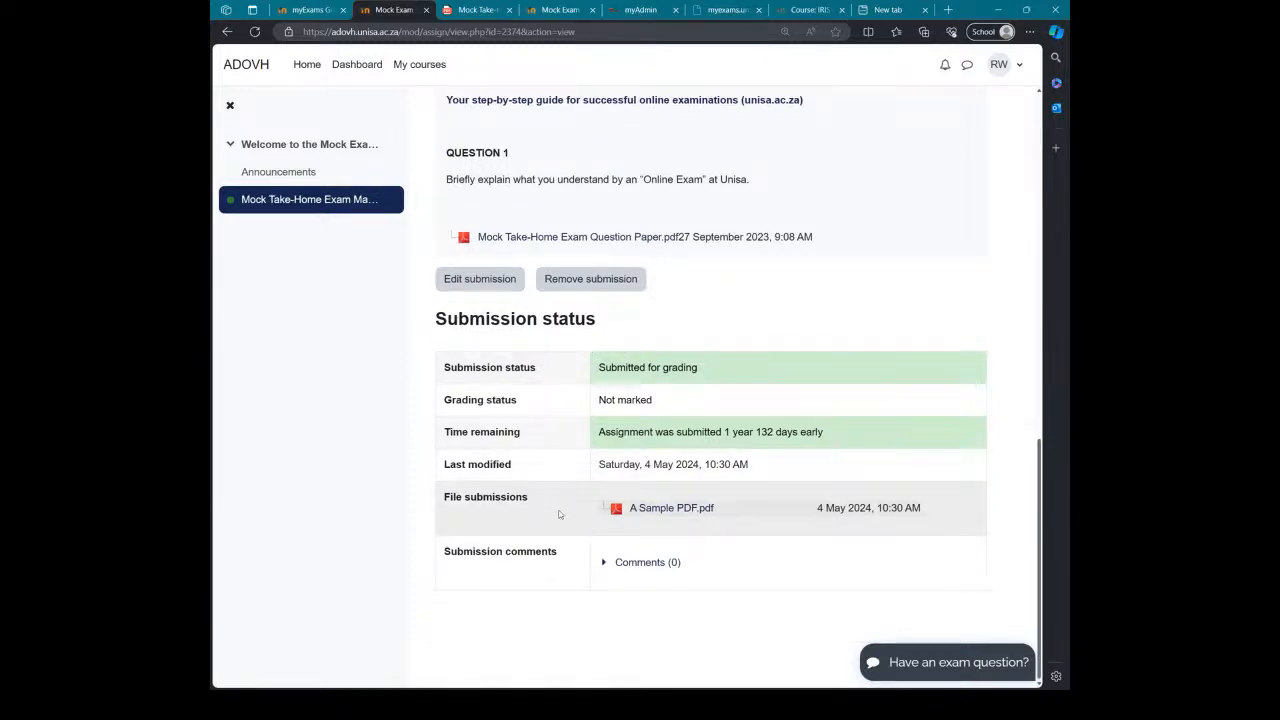
Step: Open the submitted A Sample PDF.pdf to check its contents, then return to the assignment
{"action": "left_click", "coordinate": [645, 510]}
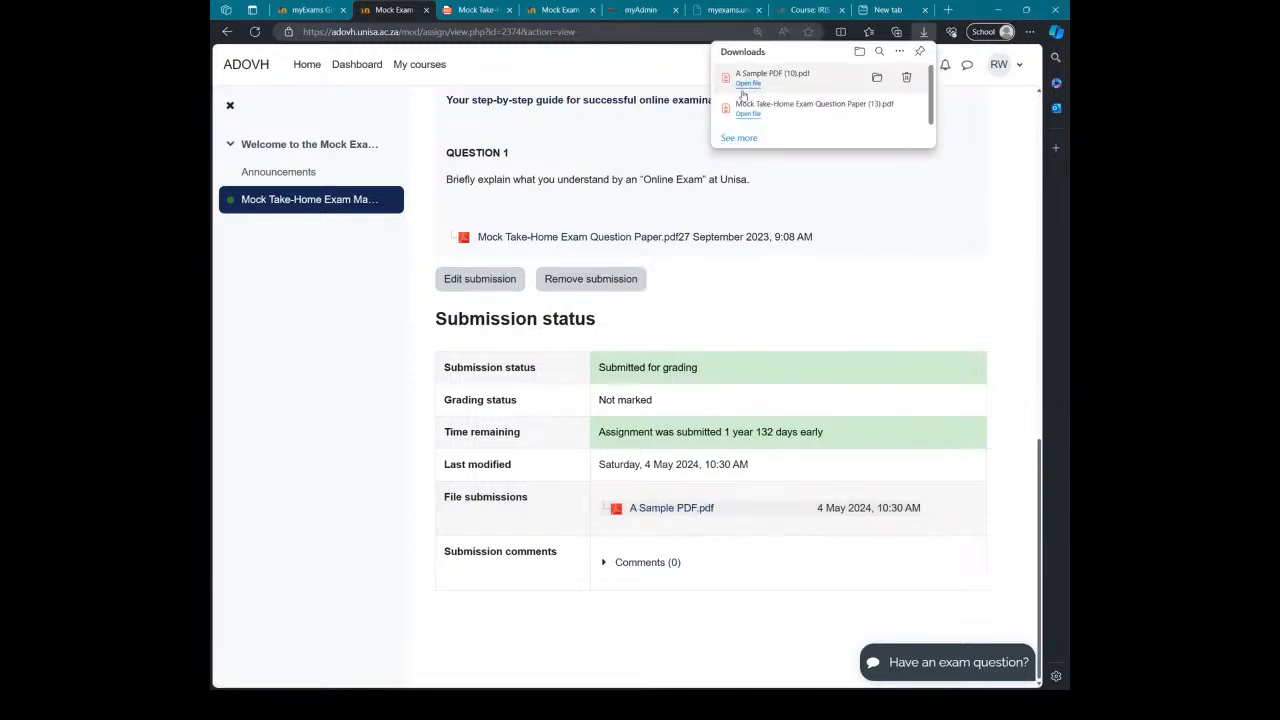
{"action": "left_click", "coordinate": [747, 84]}
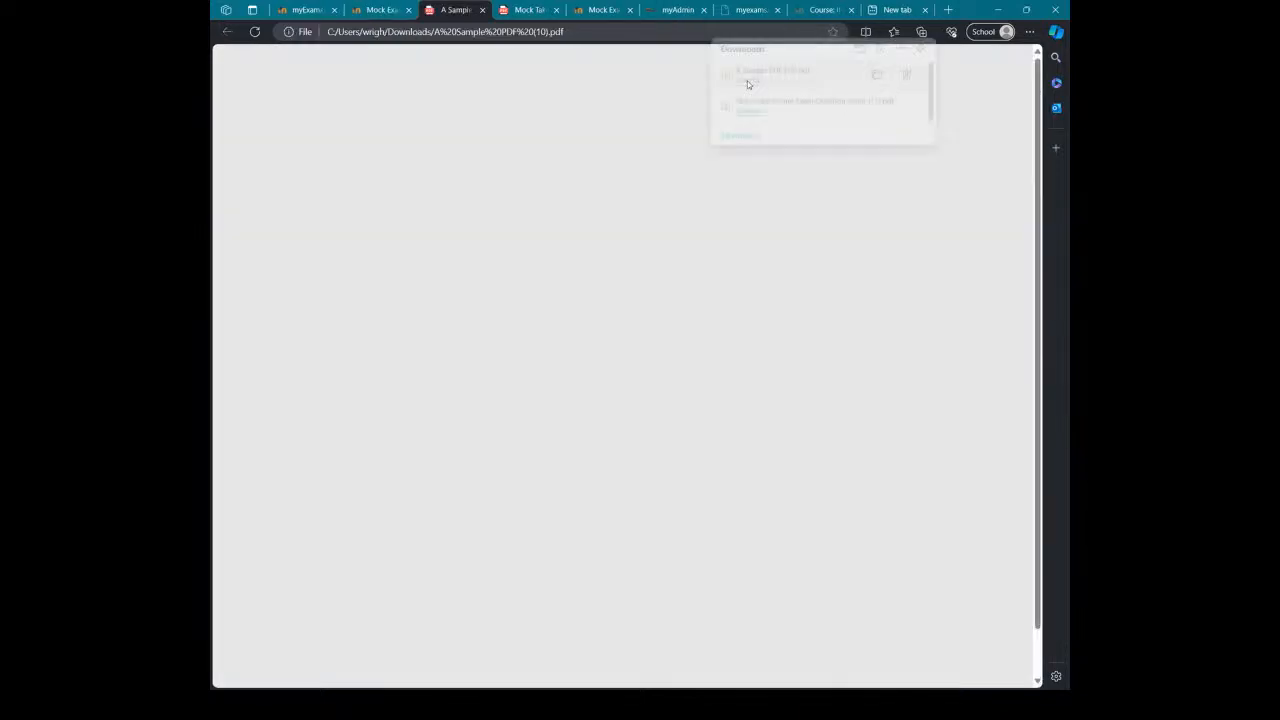
{"action": "scroll", "coordinate": [671, 268], "scroll_direction": "down", "scroll_amount": 1}
{"action": "scroll", "coordinate": [671, 268], "scroll_direction": "up", "scroll_amount": 1}
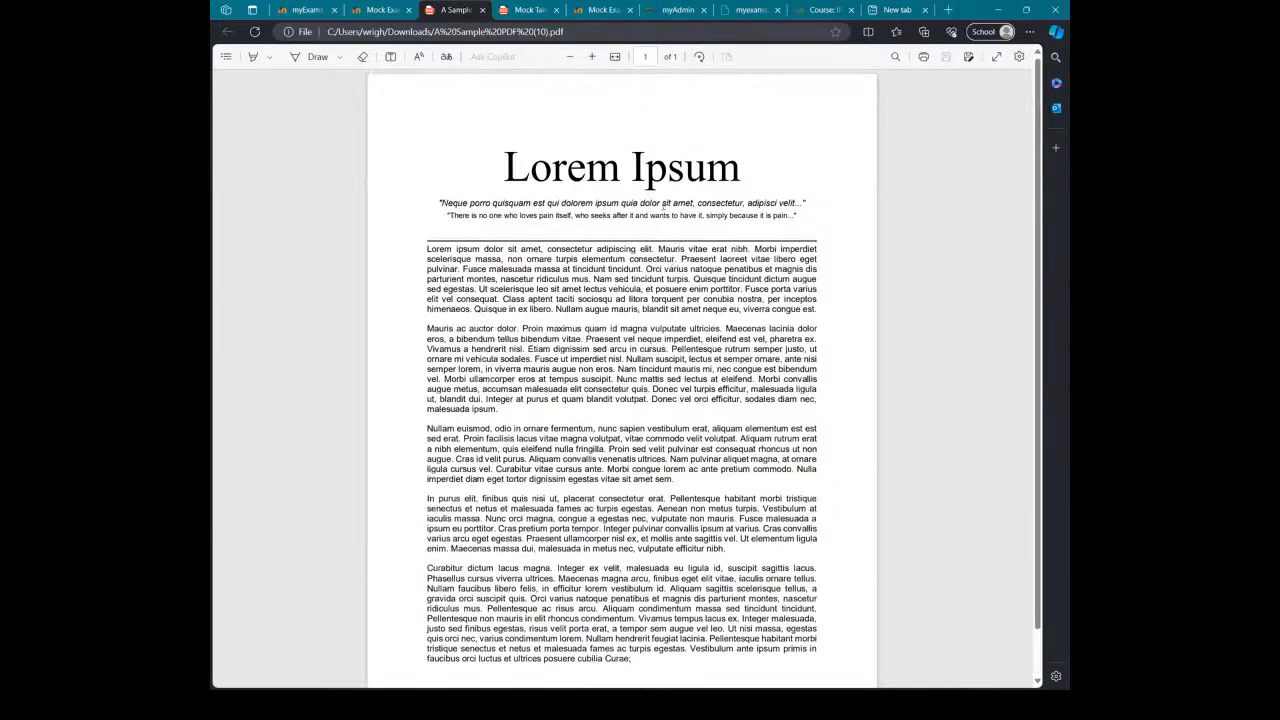
{"action": "left_click", "coordinate": [384, 15]}
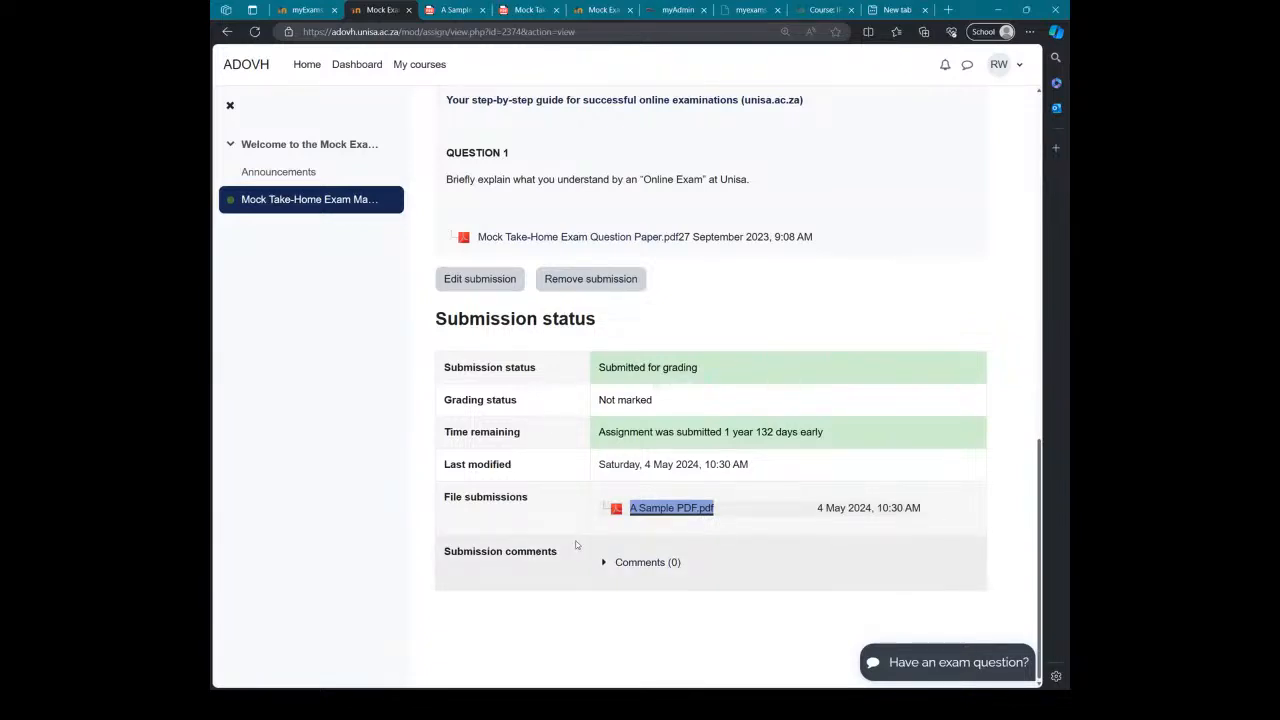
{"action": "left_click", "coordinate": [750, 612]}
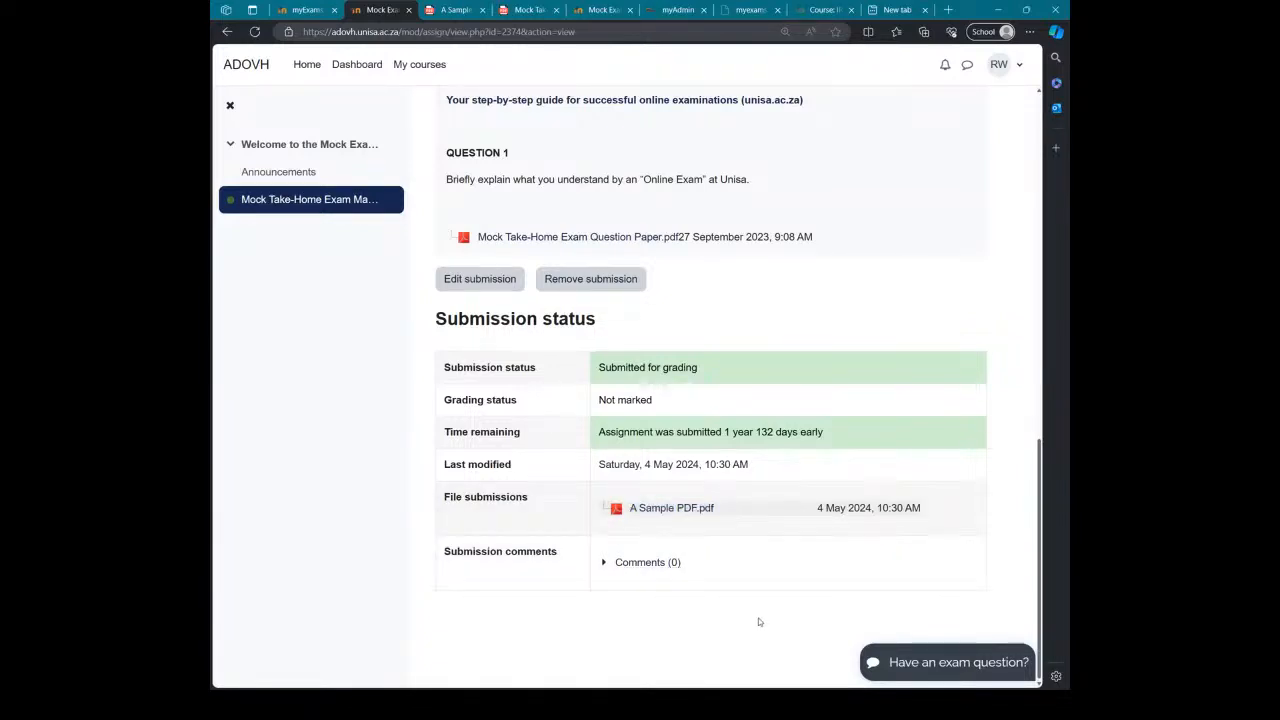
{"action": "scroll", "coordinate": [760, 615], "scroll_direction": "up", "scroll_amount": 1}
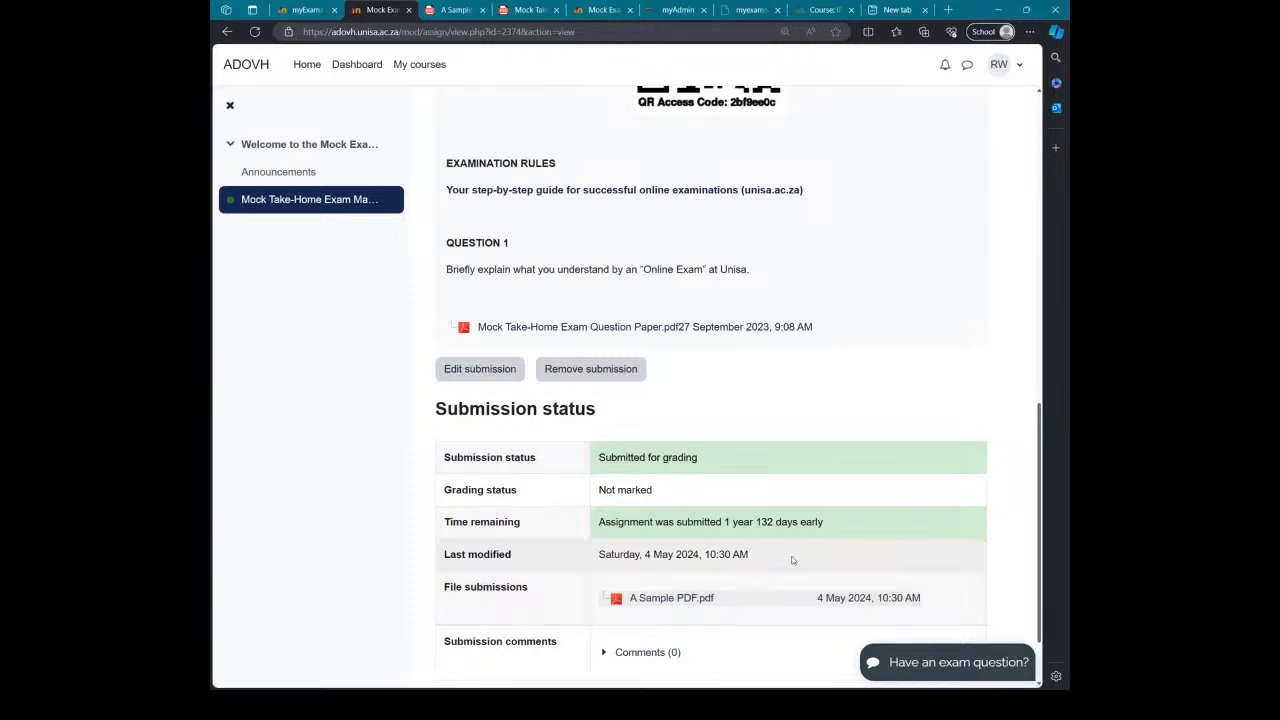
{"action": "left_click", "coordinate": [490, 371]}
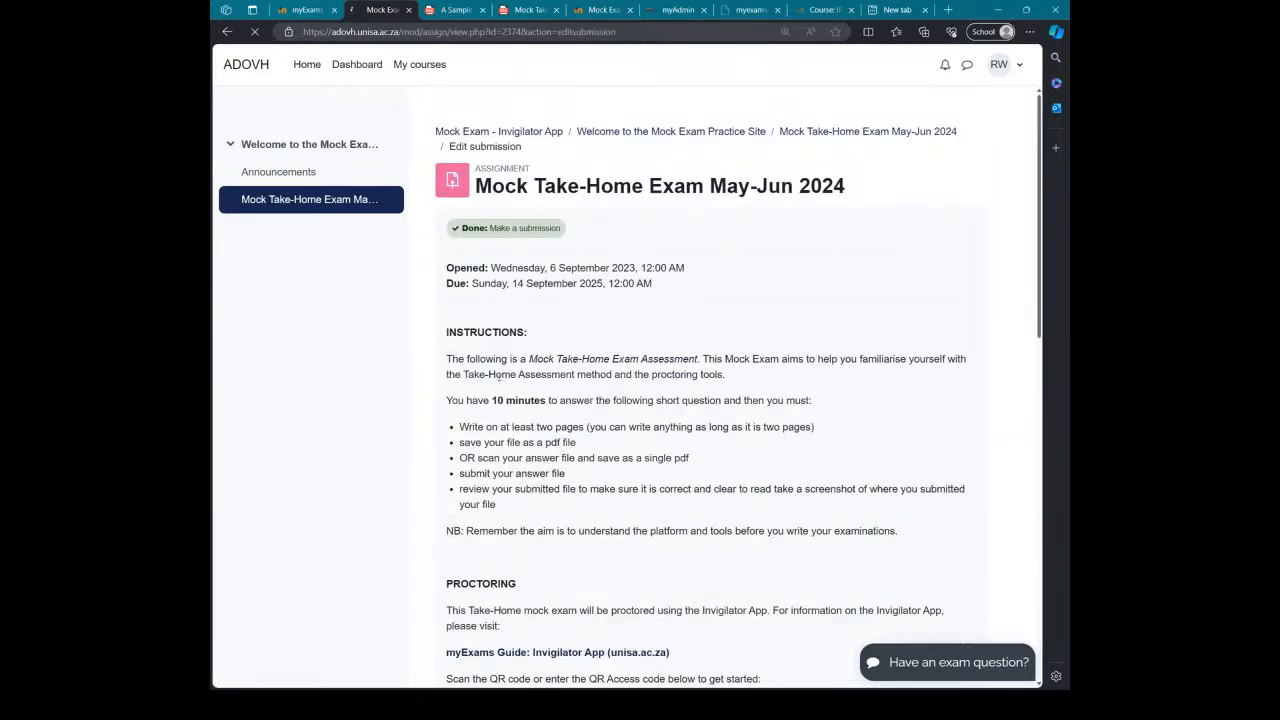
{"action": "scroll", "coordinate": [500, 376], "scroll_direction": "down", "scroll_amount": 15}
{"action": "left_click", "coordinate": [617, 430]}
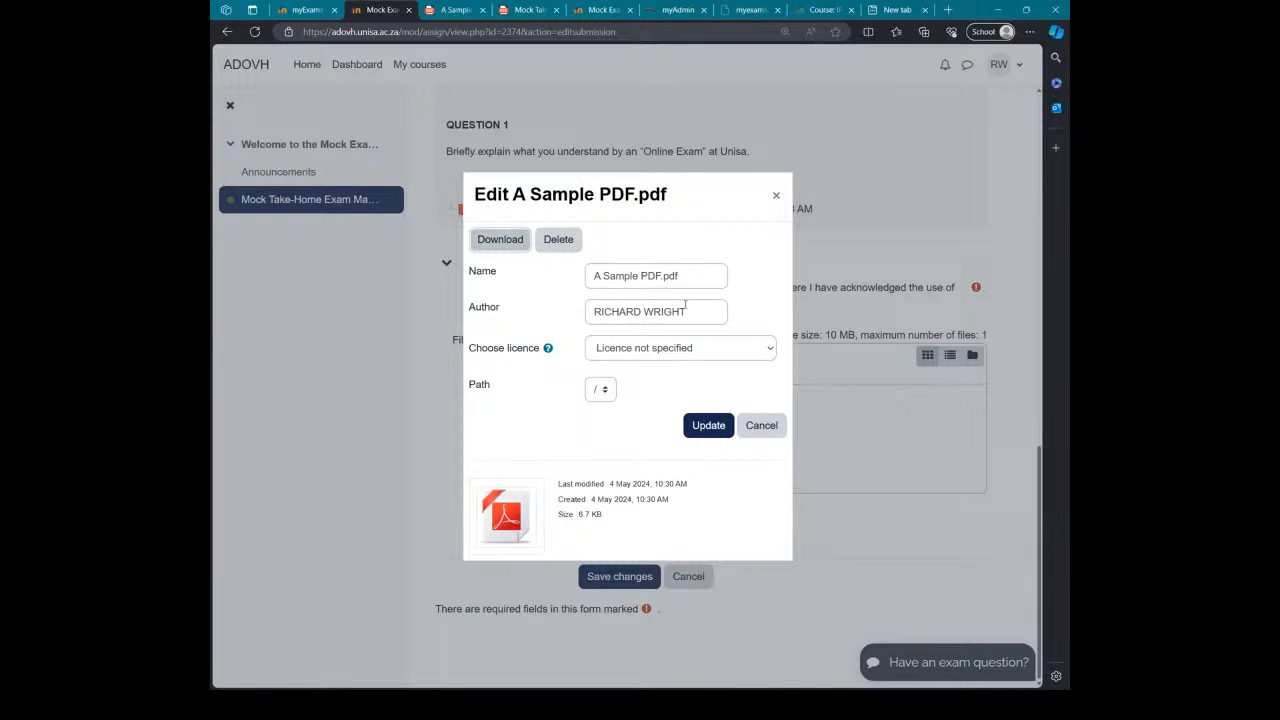
{"action": "left_click", "coordinate": [776, 196]}
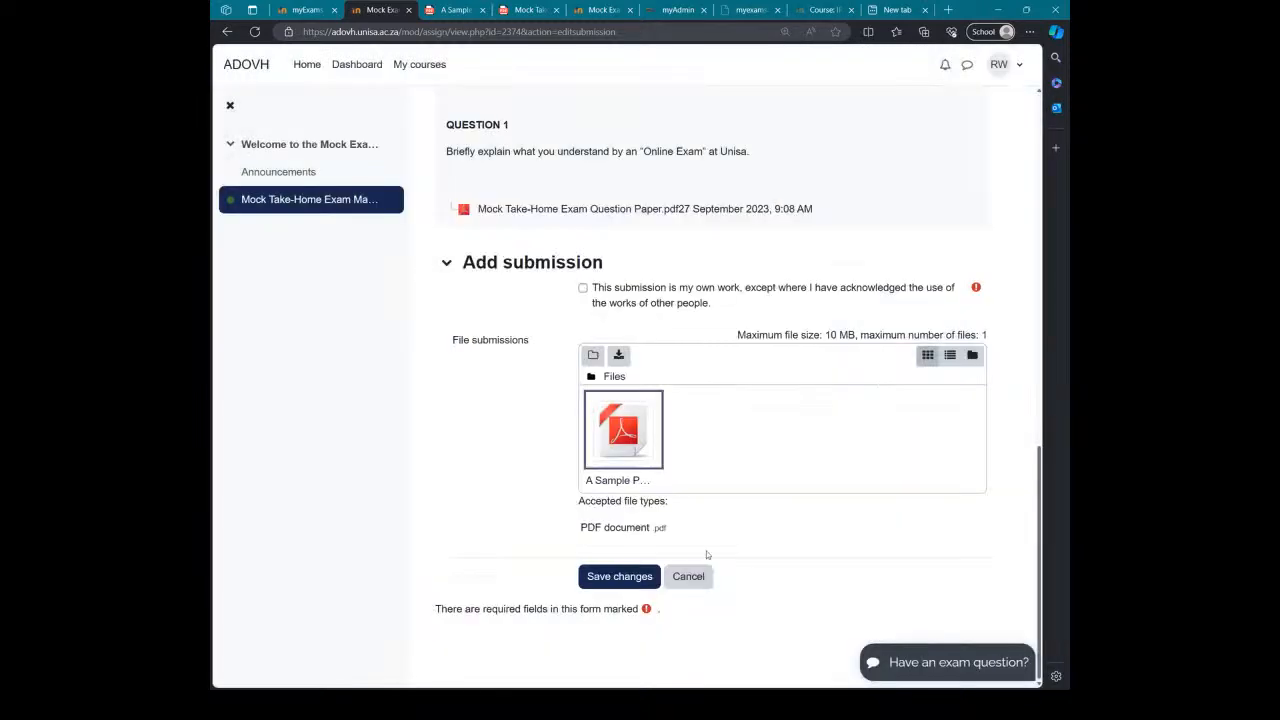
{"action": "left_click", "coordinate": [690, 577]}
{"action": "scroll", "coordinate": [766, 551], "scroll_direction": "down", "scroll_amount": 8}
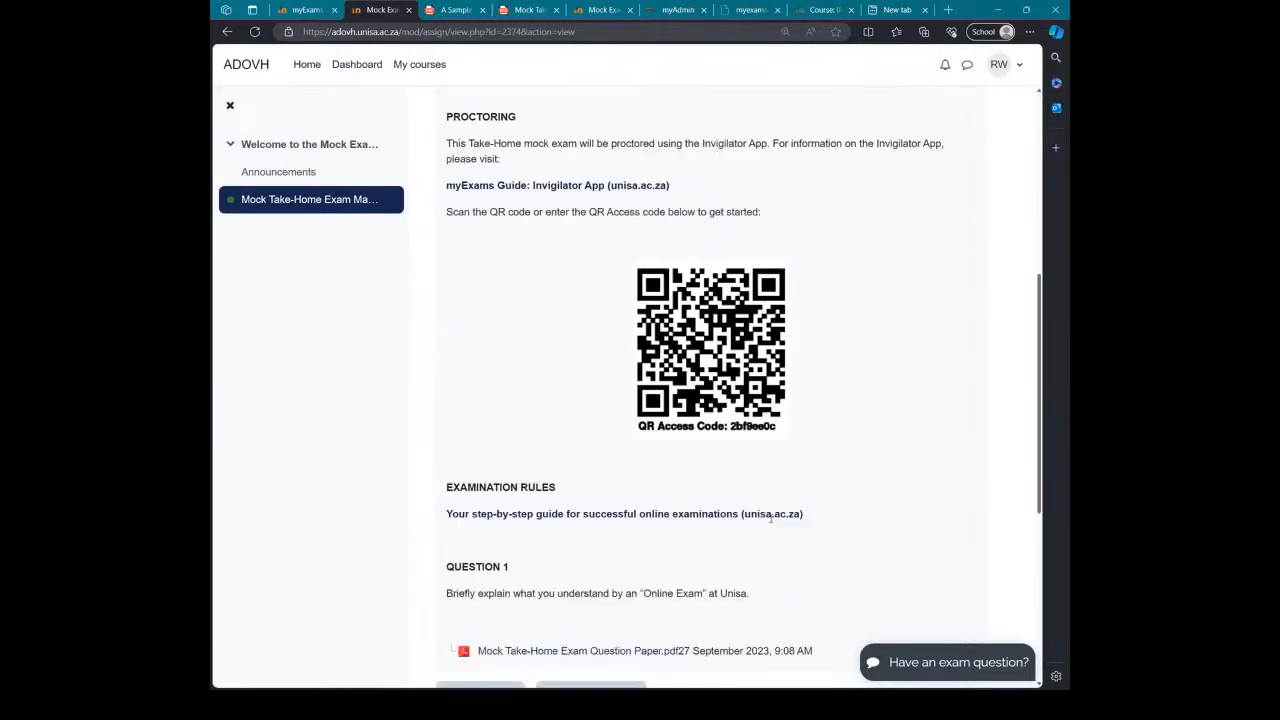
{"action": "scroll", "coordinate": [700, 470], "scroll_direction": "down", "scroll_amount": 1}
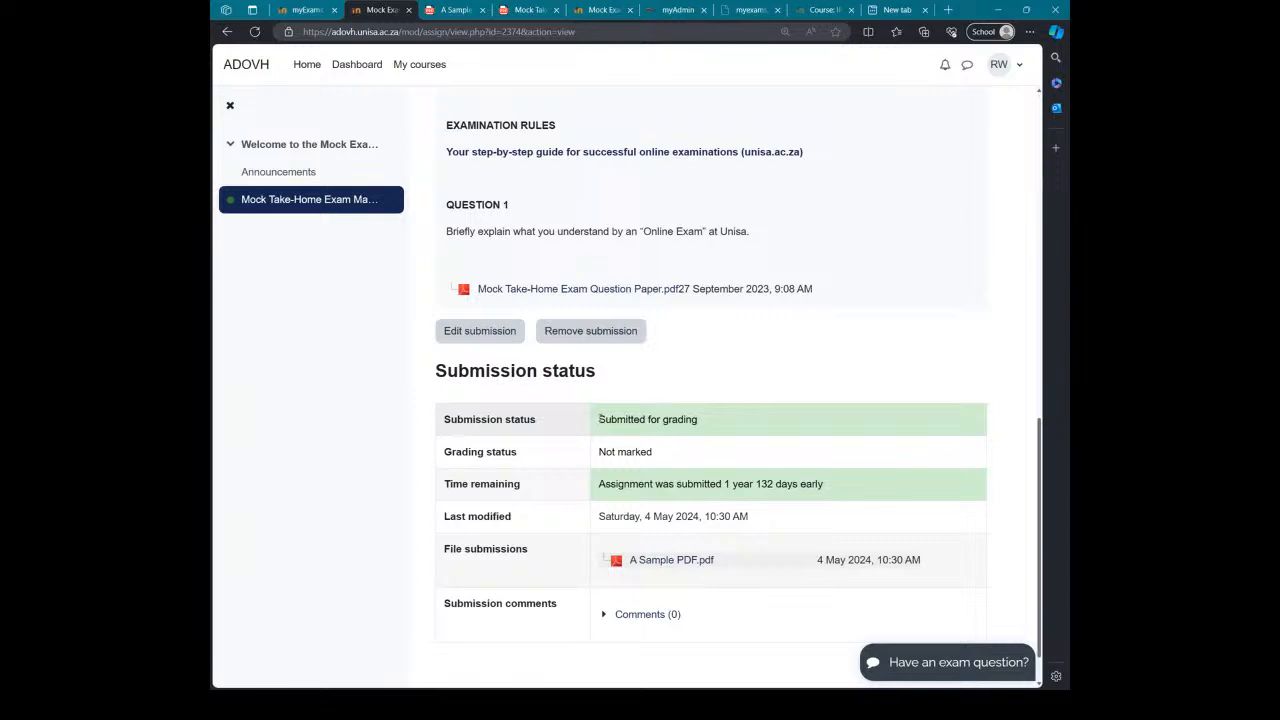
{"action": "left_click_drag", "start_coordinate": [598, 420], "coordinate": [720, 427]}
{"action": "left_click", "coordinate": [715, 436]}
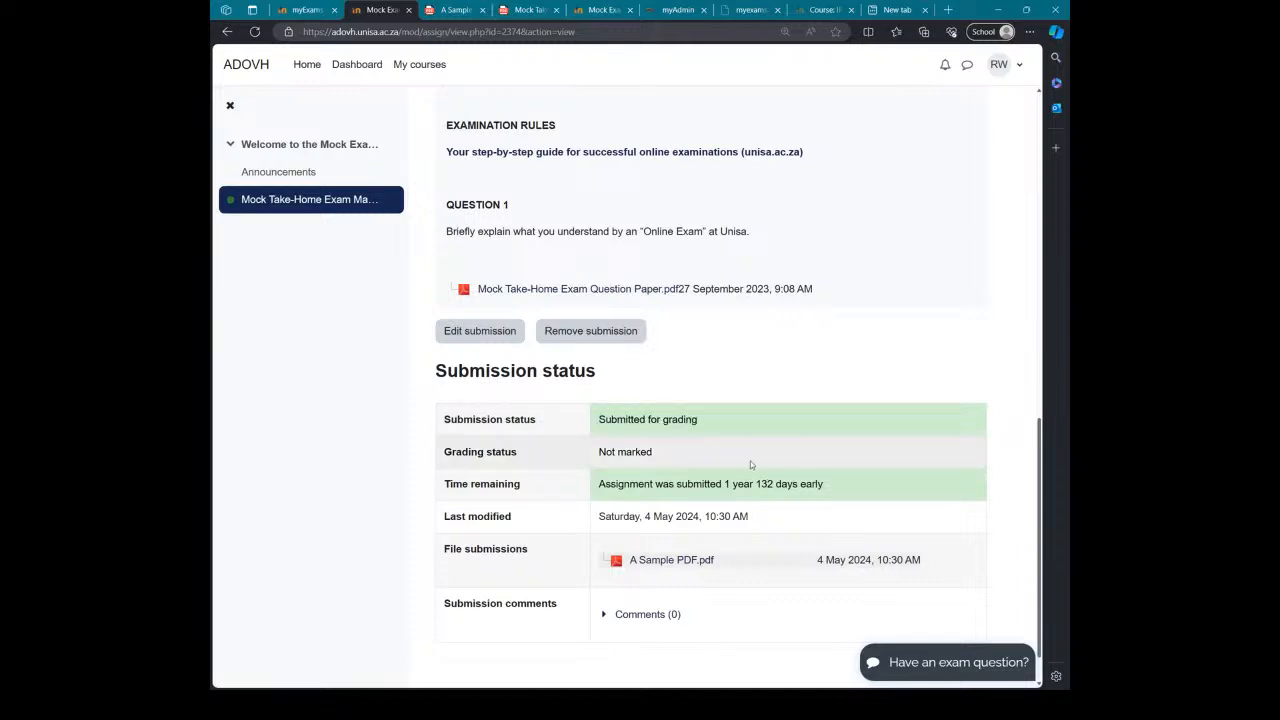
{"action": "scroll", "coordinate": [750, 461], "scroll_direction": "down", "scroll_amount": 1}
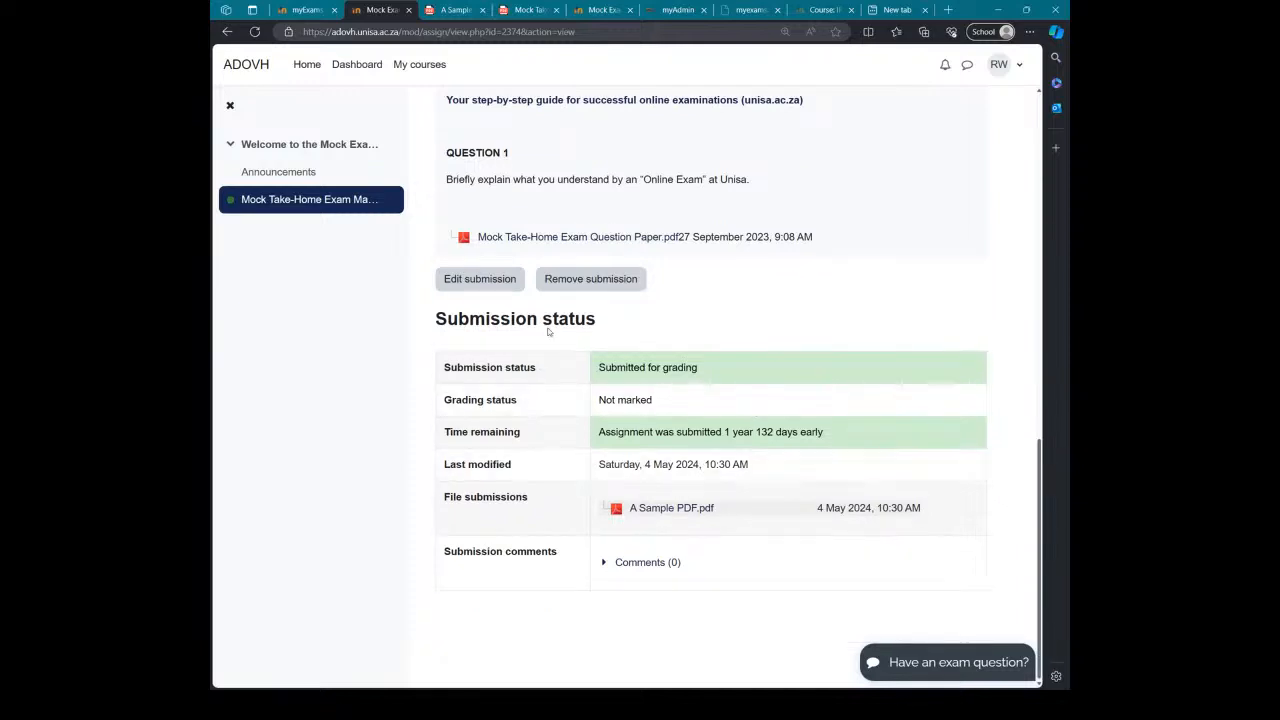
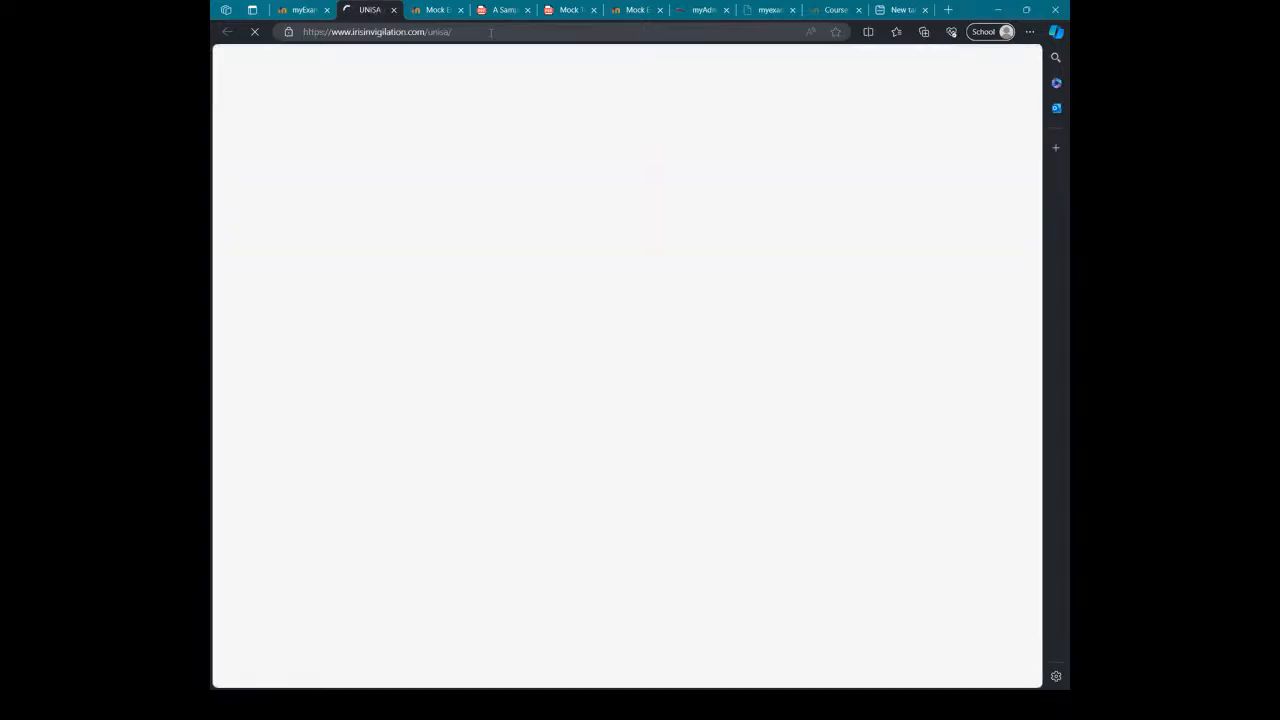
Step: Load the irisinvigilation.com/unisa page in the new browser tab
{"action": "left_click", "coordinate": [491, 33]}
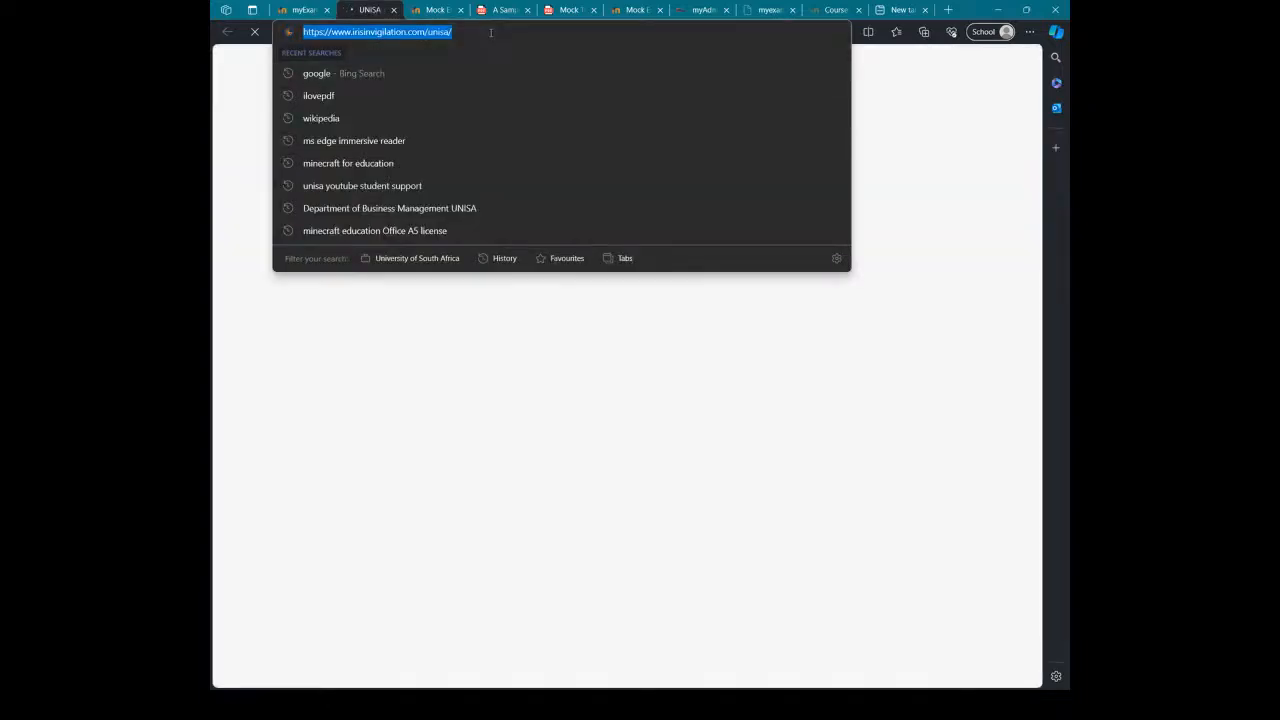
{"action": "key", "text": "alt+Tab"}
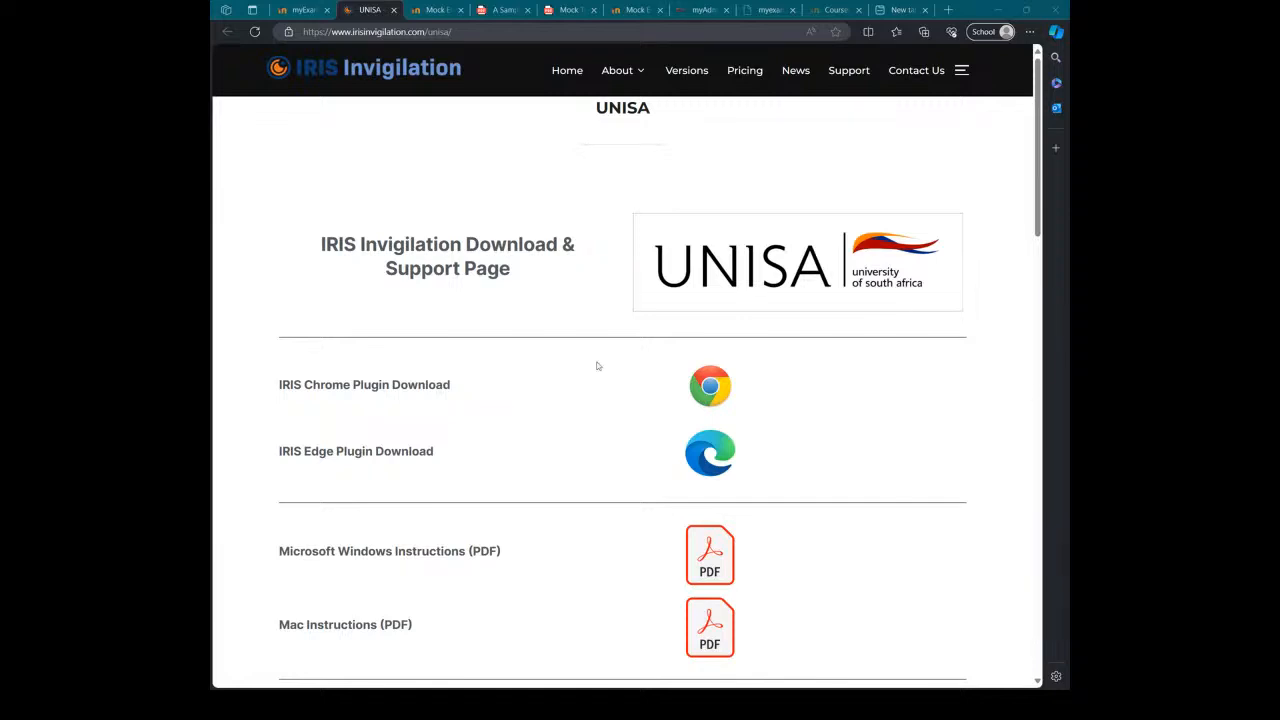
{"action": "left_click", "coordinate": [596, 310]}
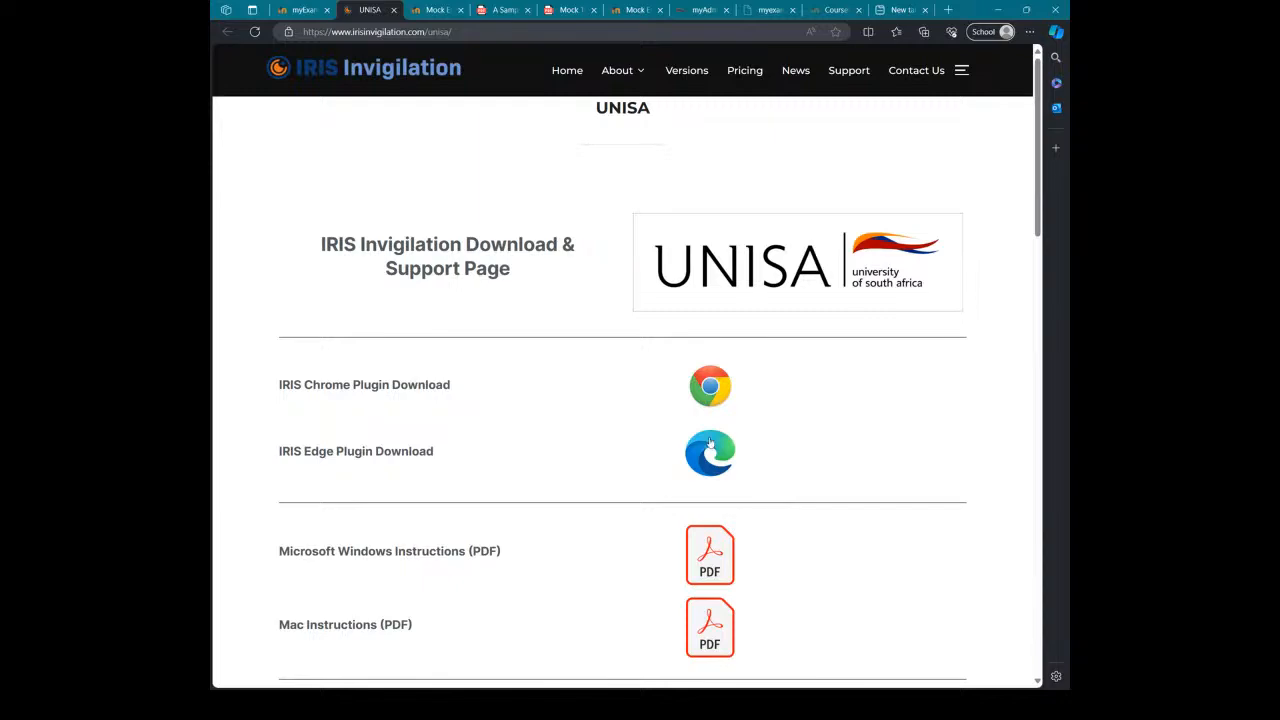
Step: Review the IRIS UNISA page and open the IRIS Edge Plugin Download listing
{"action": "scroll", "coordinate": [709, 443], "scroll_direction": "down", "scroll_amount": 2}
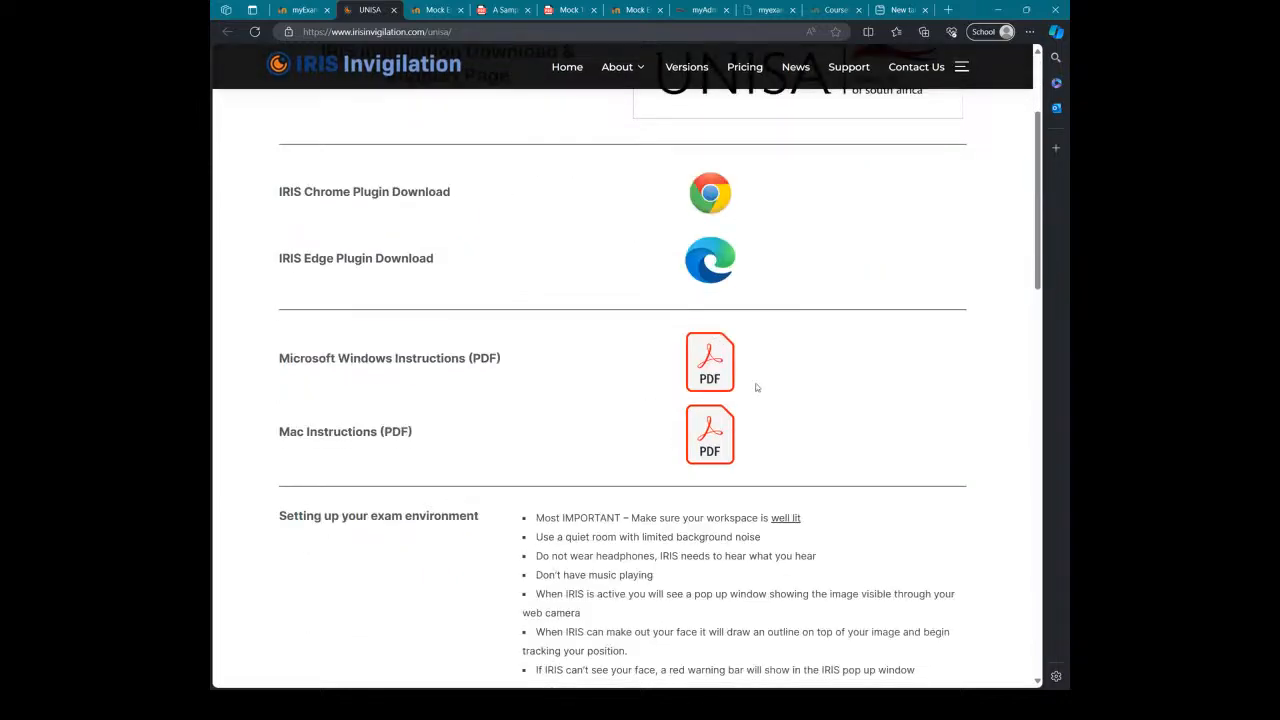
{"action": "scroll", "coordinate": [727, 361], "scroll_direction": "down", "scroll_amount": 1}
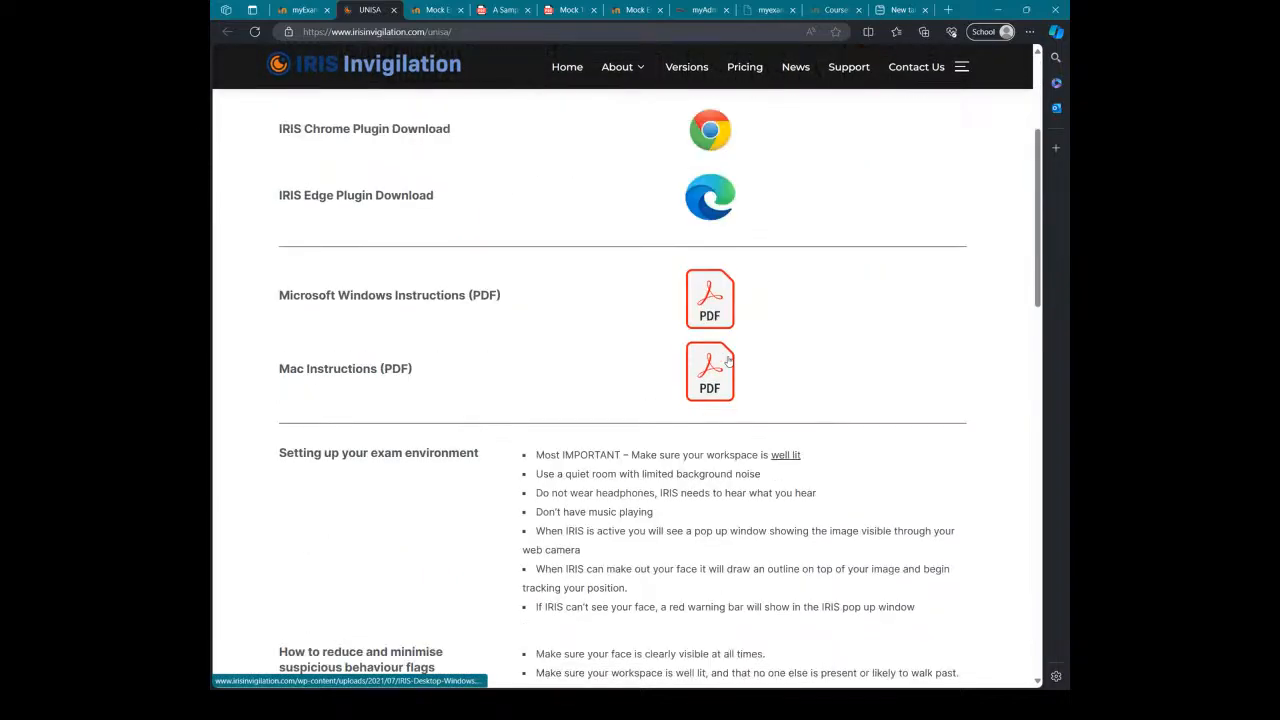
{"action": "scroll", "coordinate": [728, 360], "scroll_direction": "down", "scroll_amount": 5}
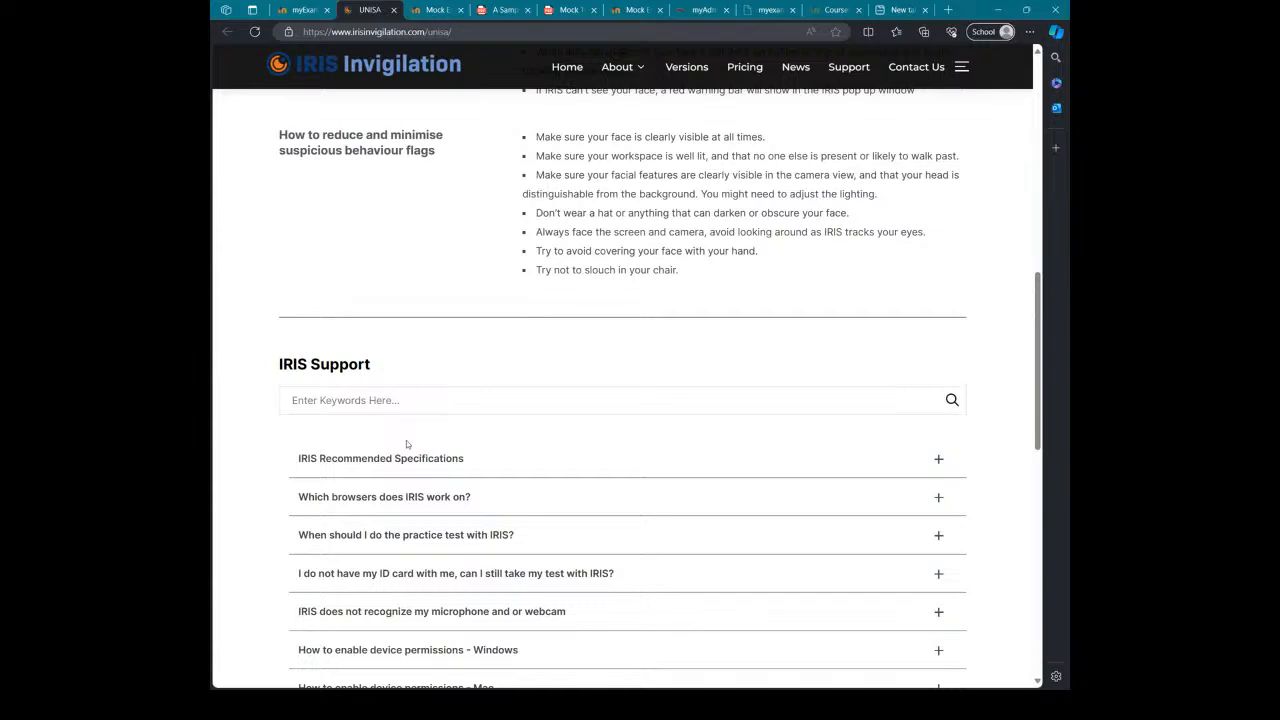
{"action": "scroll", "coordinate": [597, 452], "scroll_direction": "down", "scroll_amount": 1}
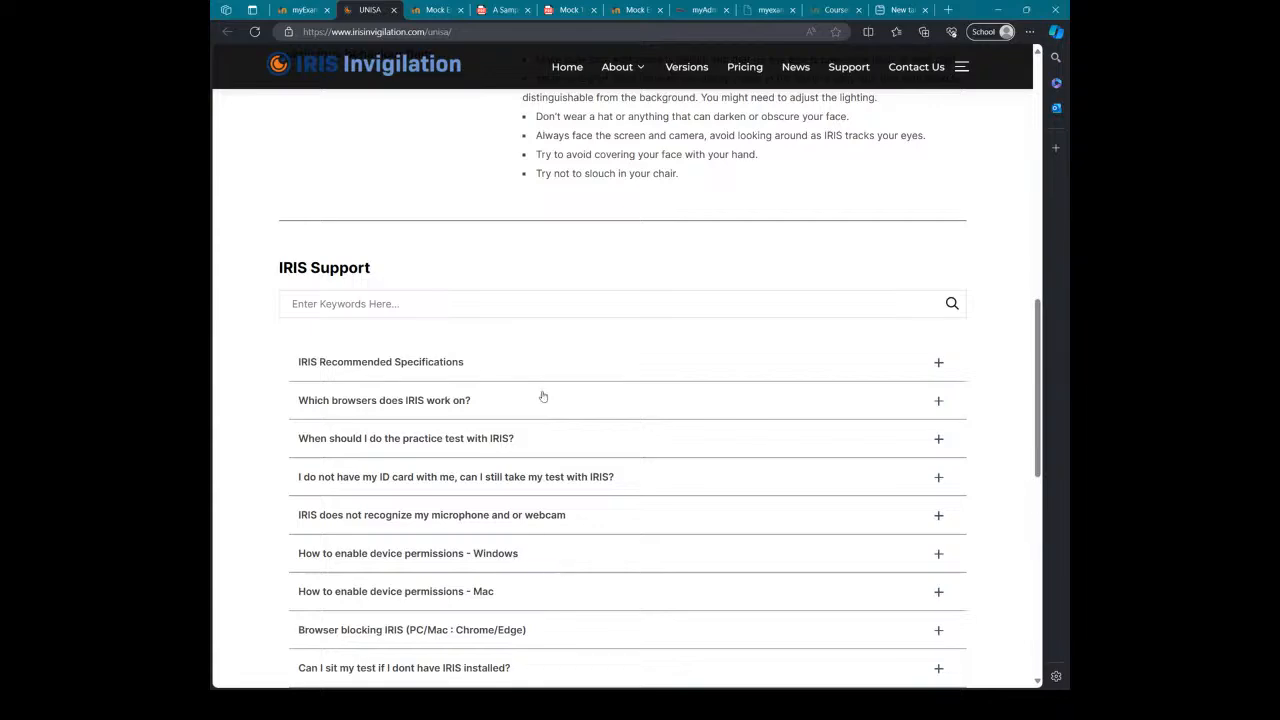
{"action": "scroll", "coordinate": [551, 506], "scroll_direction": "up", "scroll_amount": 1}
{"action": "scroll", "coordinate": [551, 506], "scroll_direction": "up", "scroll_amount": 10}
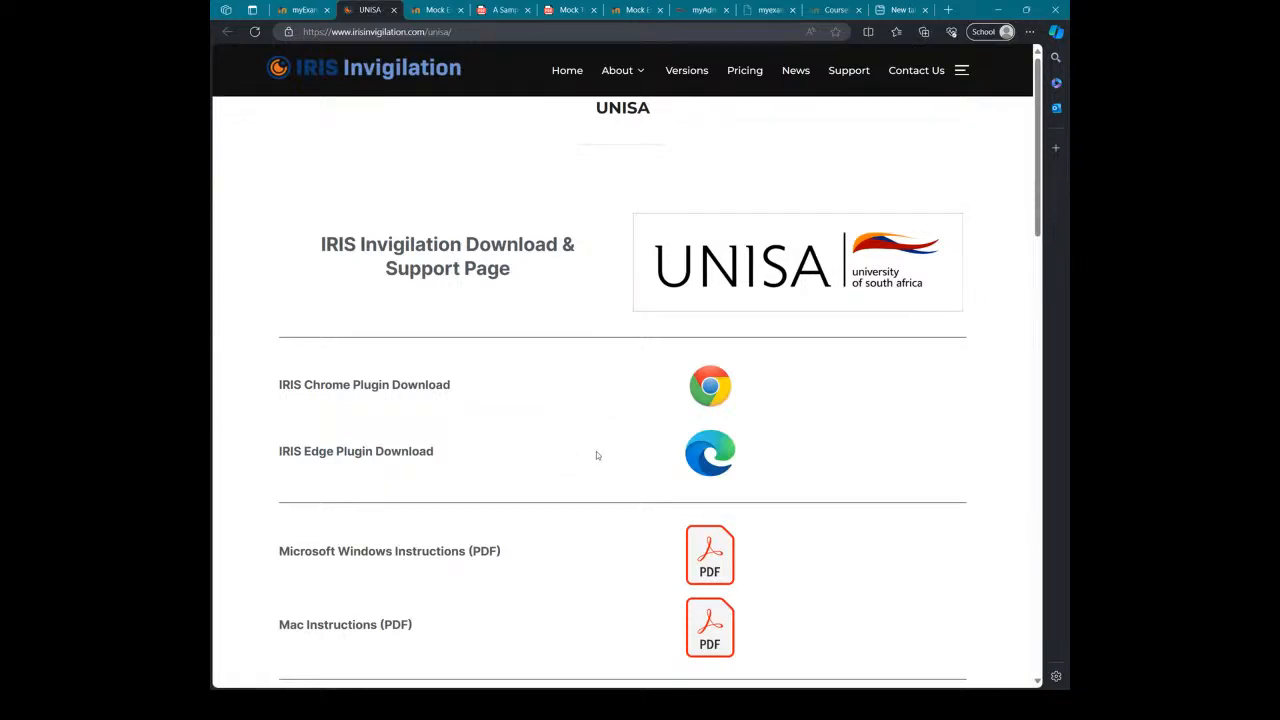
{"action": "left_click", "coordinate": [703, 466]}
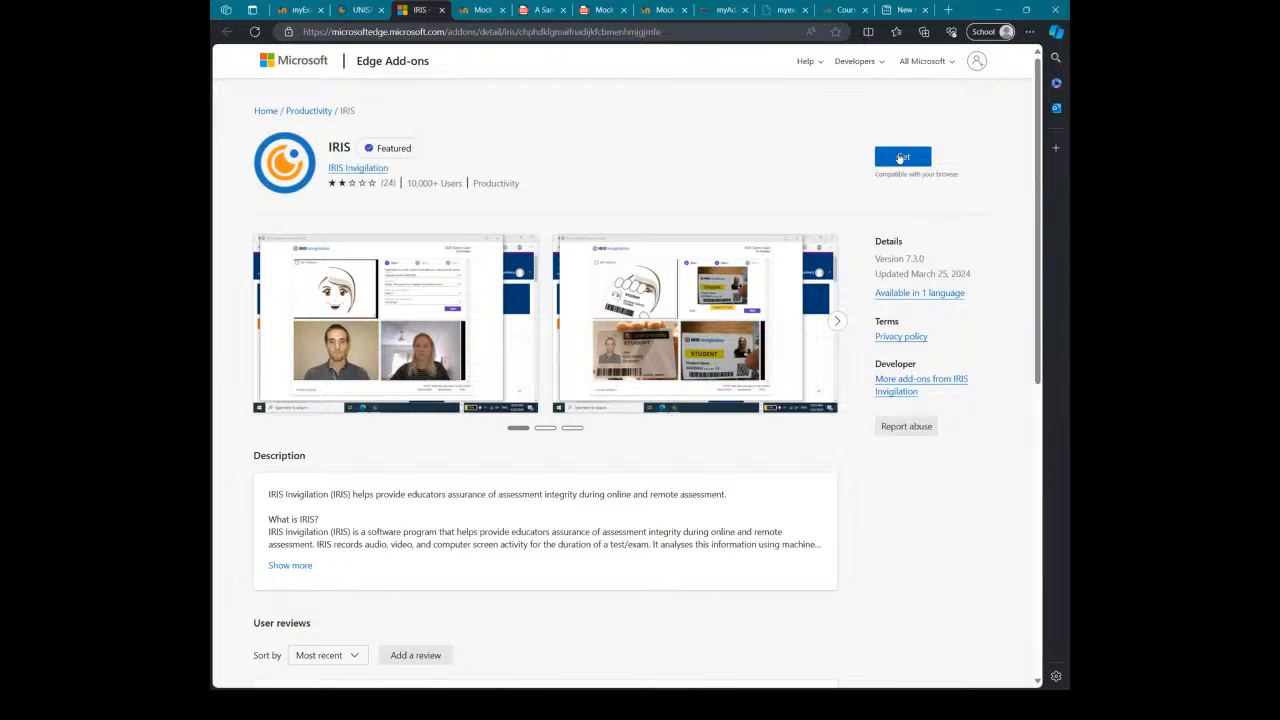
Step: Add the IRIS extension to Edge and confirm it appears among installed extensions
{"action": "left_click", "coordinate": [900, 158]}
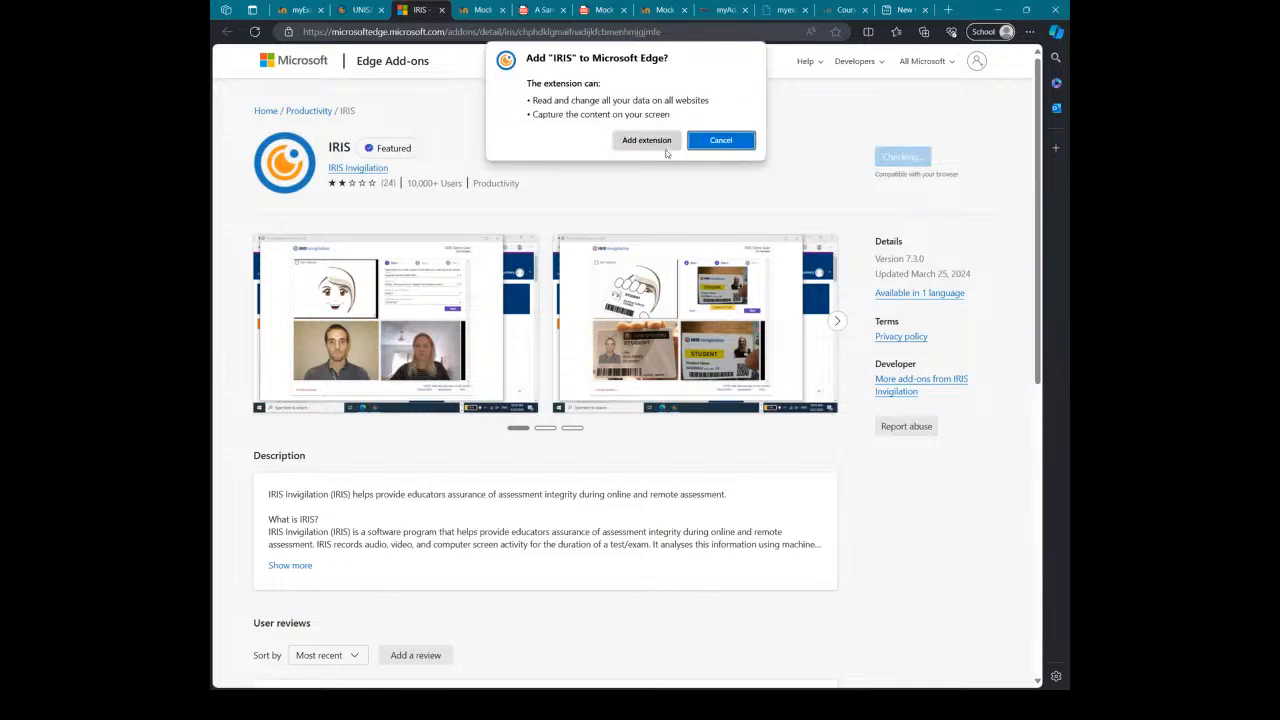
{"action": "left_click", "coordinate": [645, 141]}
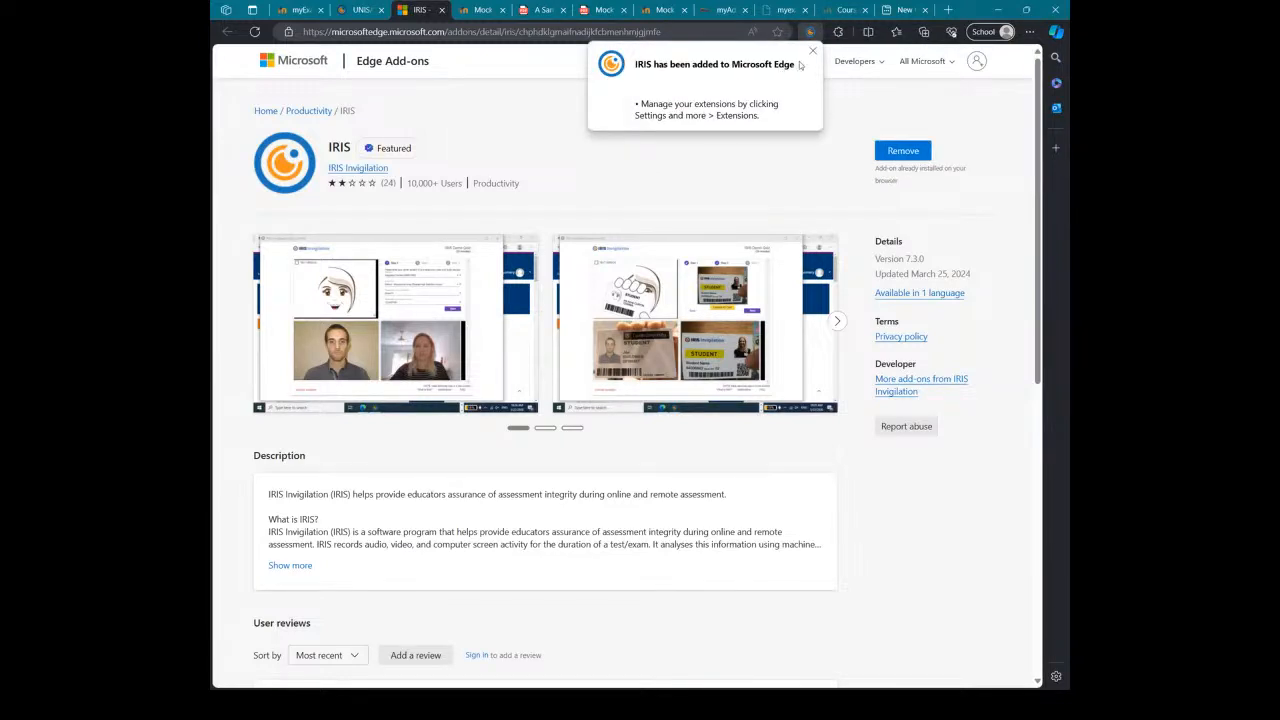
{"action": "left_click", "coordinate": [813, 51]}
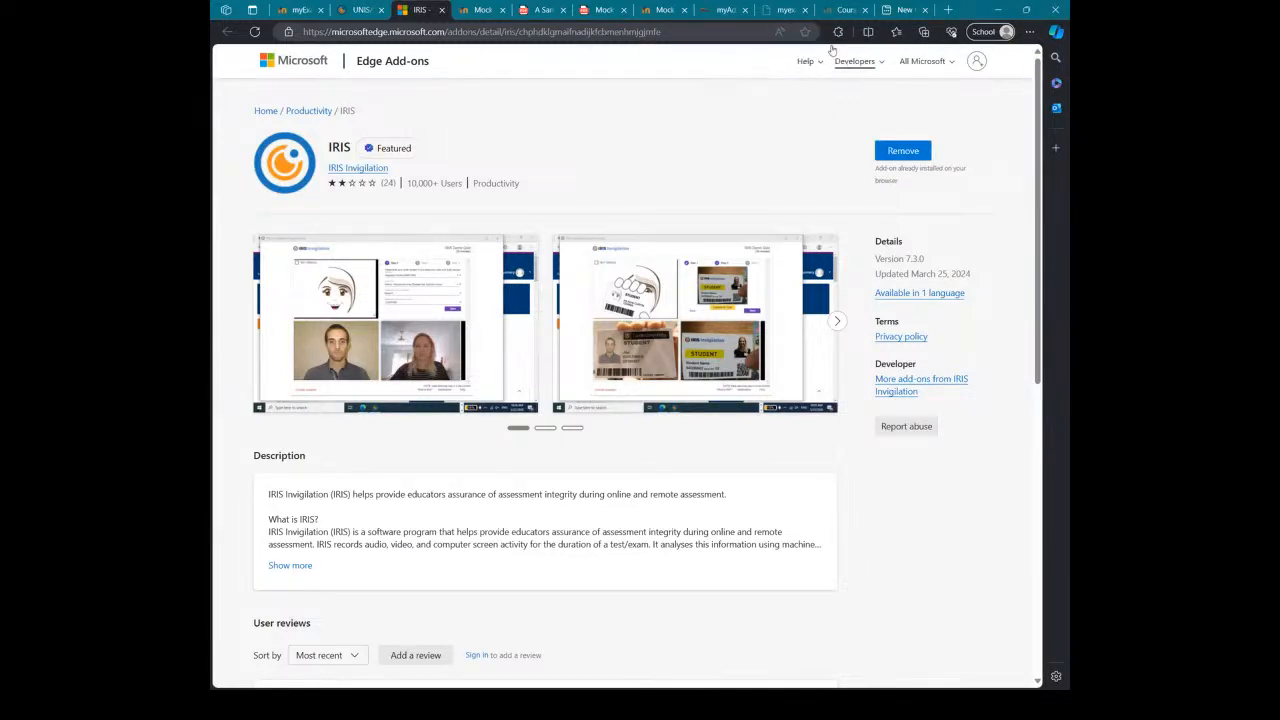
{"action": "left_click", "coordinate": [838, 32]}
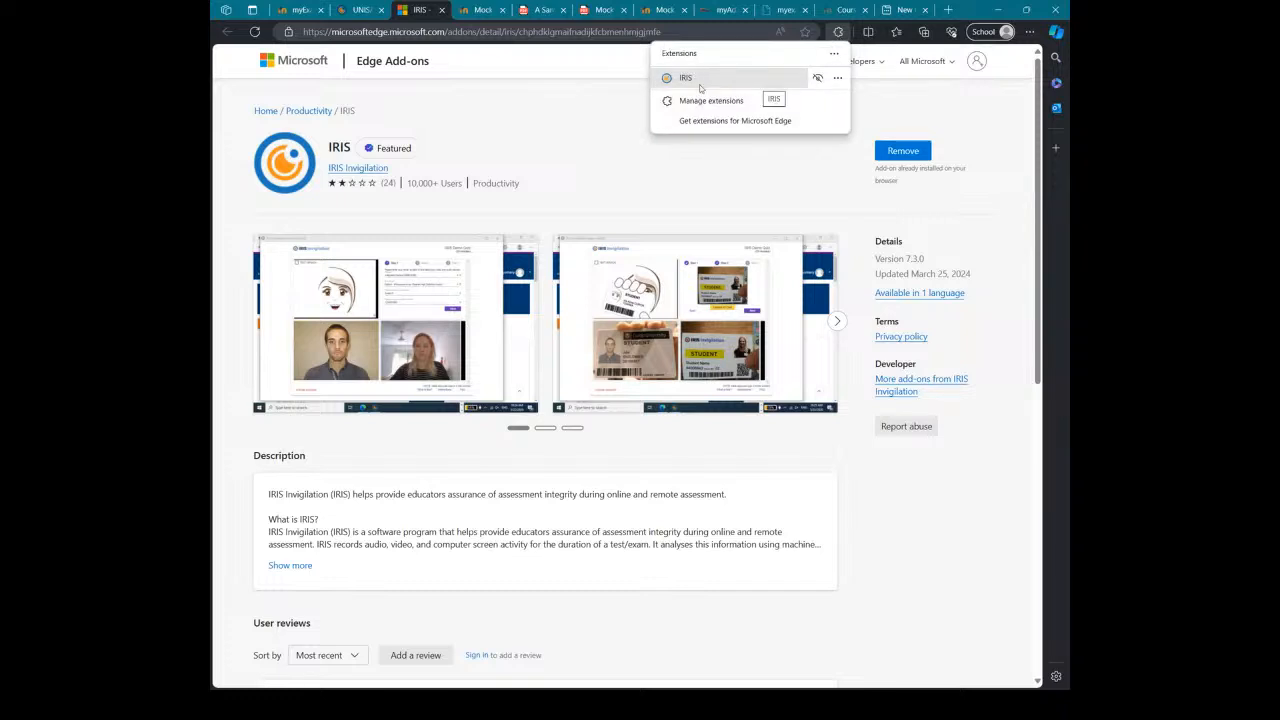
{"action": "left_click", "coordinate": [1031, 33]}
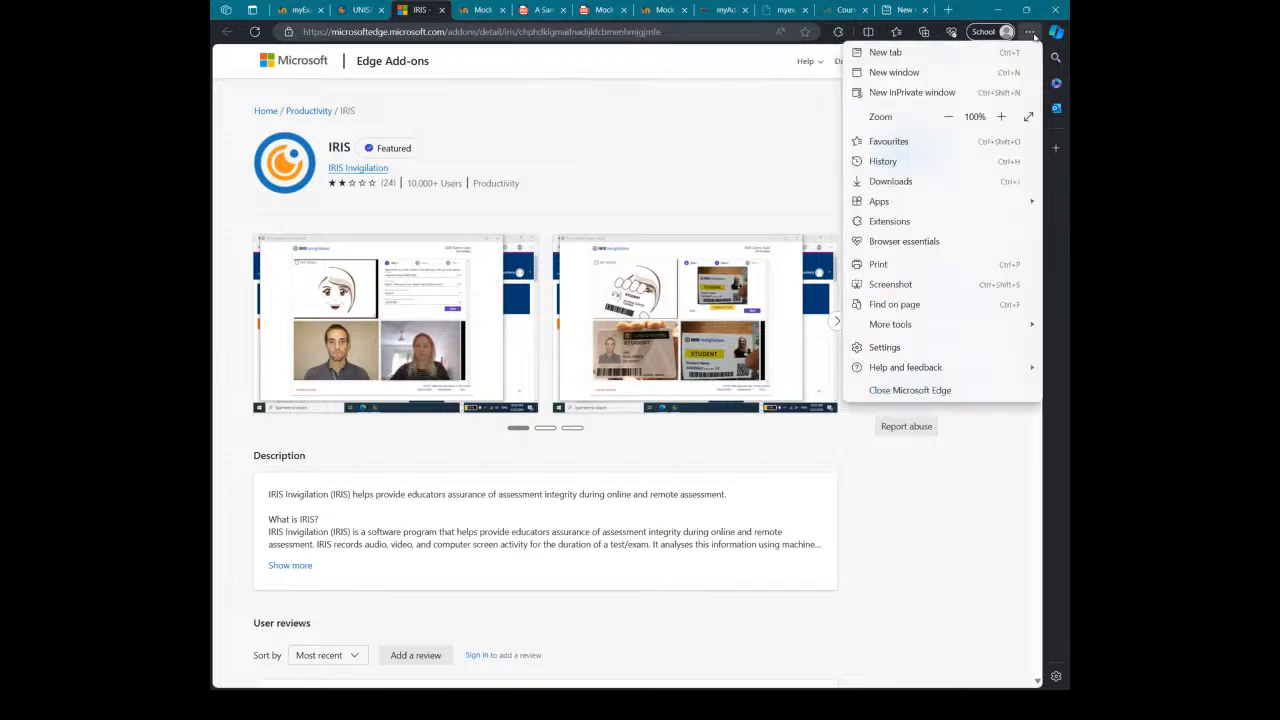
{"action": "left_click", "coordinate": [937, 221]}
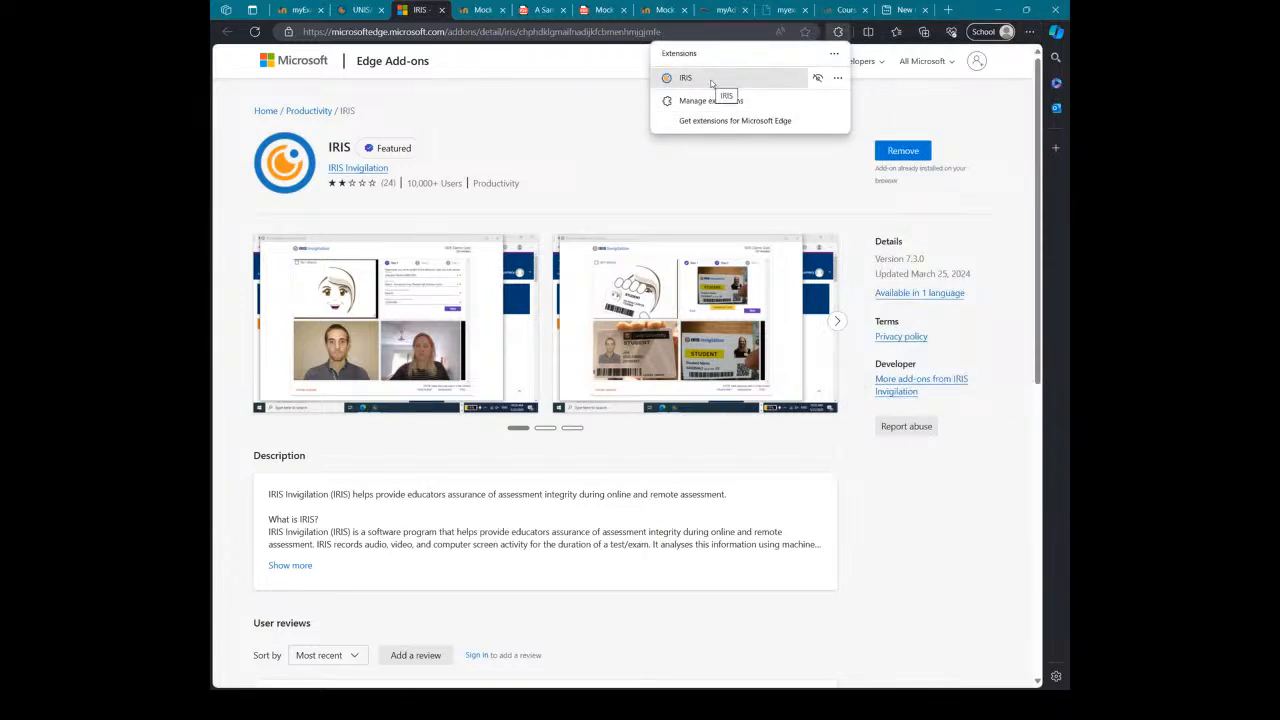
{"action": "left_click", "coordinate": [587, 129]}
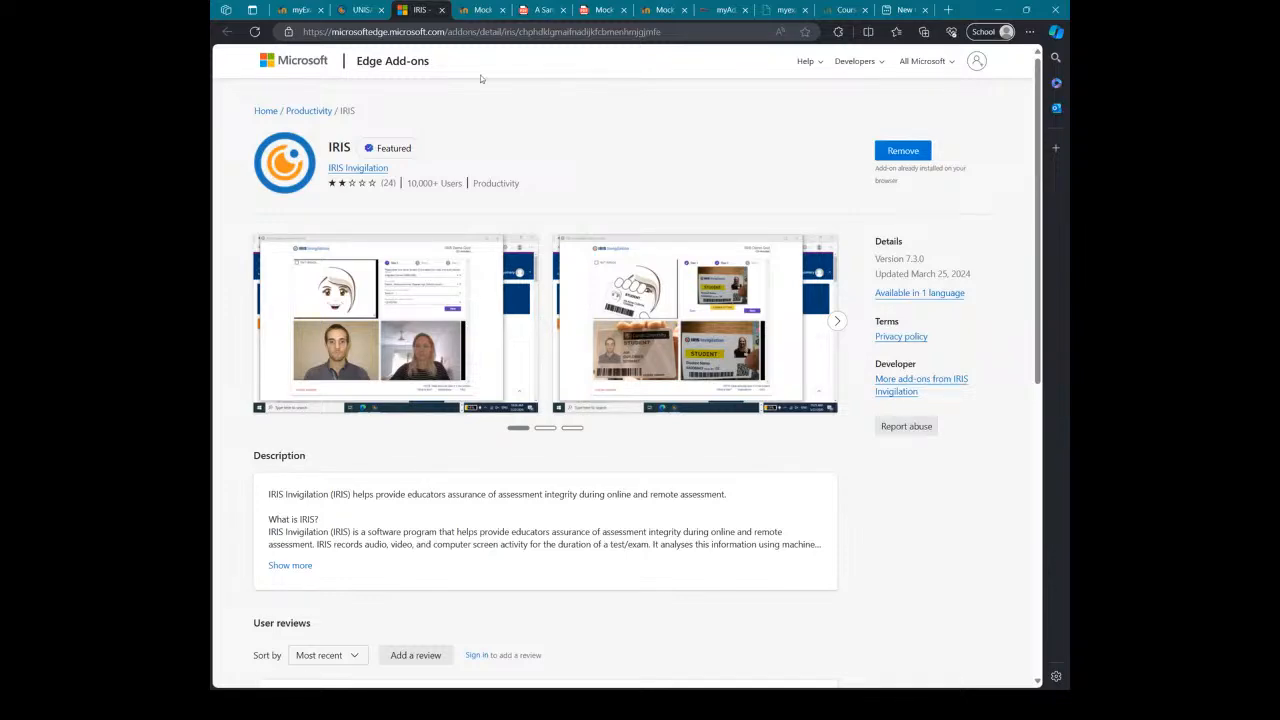
Step: Go back through the IRIS UNISA page to the ADOVH IRIS Invigilation Proctoring lesson tab
{"action": "left_click", "coordinate": [352, 10]}
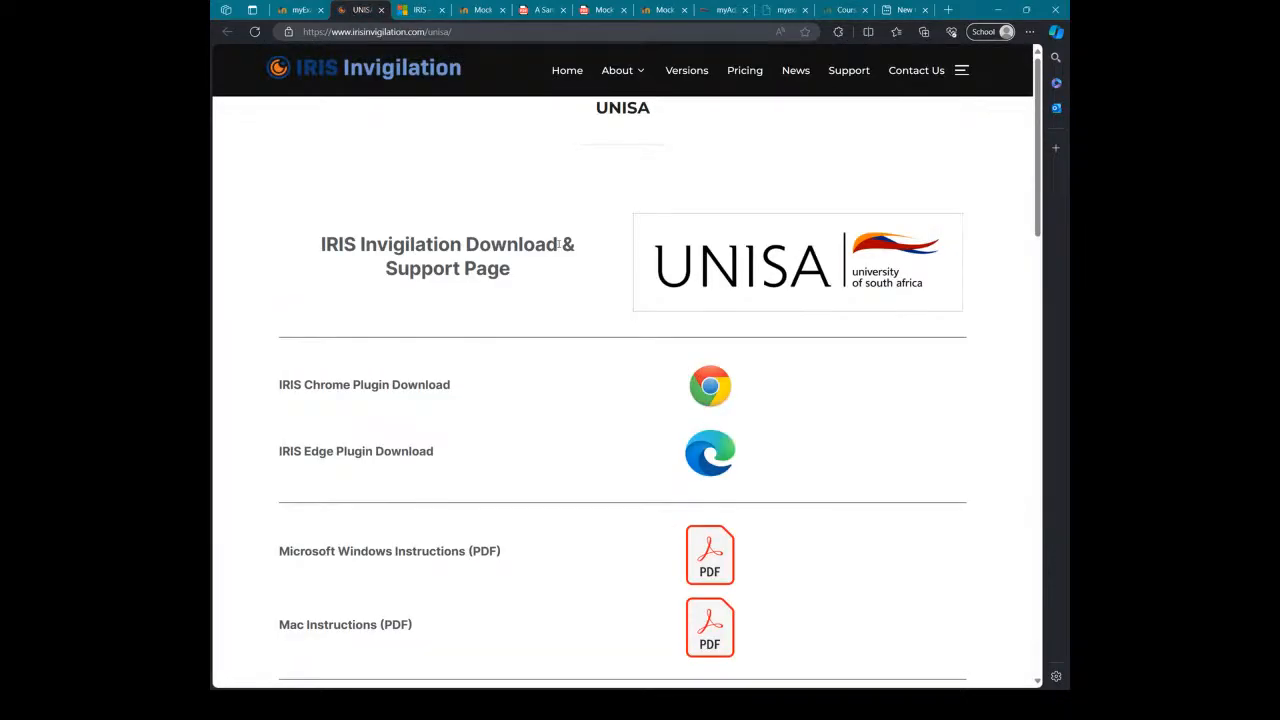
{"action": "scroll", "coordinate": [658, 299], "scroll_direction": "down", "scroll_amount": 12}
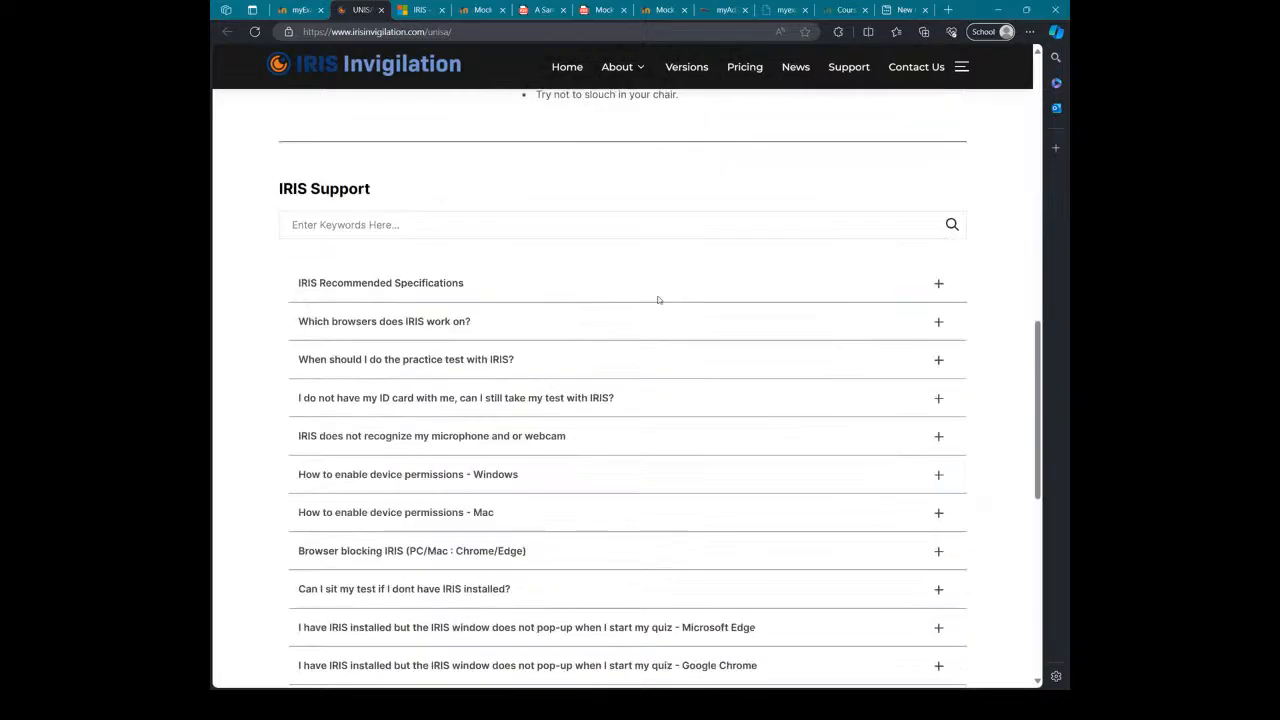
{"action": "scroll", "coordinate": [658, 299], "scroll_direction": "down", "scroll_amount": 6}
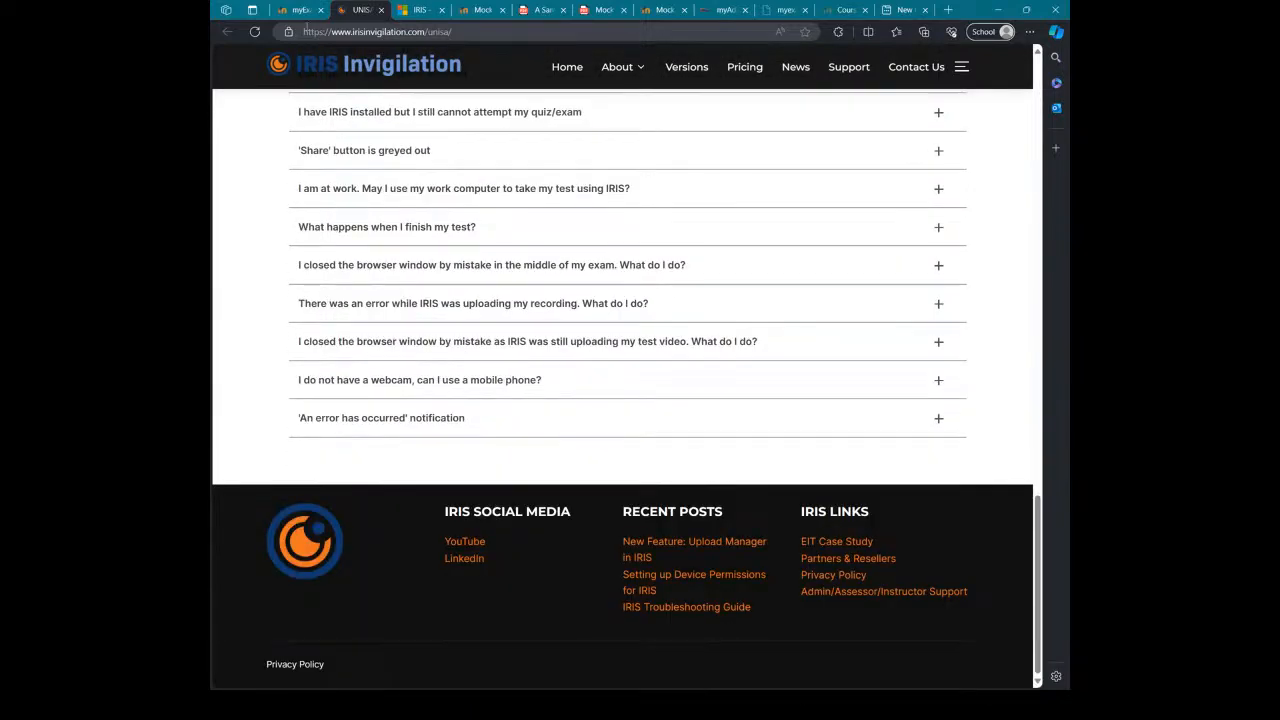
{"action": "left_click", "coordinate": [295, 10]}
Step: Open the IRIS Mock Exam Site and scroll down to its Activities
{"action": "scroll", "coordinate": [781, 402], "scroll_direction": "down", "scroll_amount": 2}
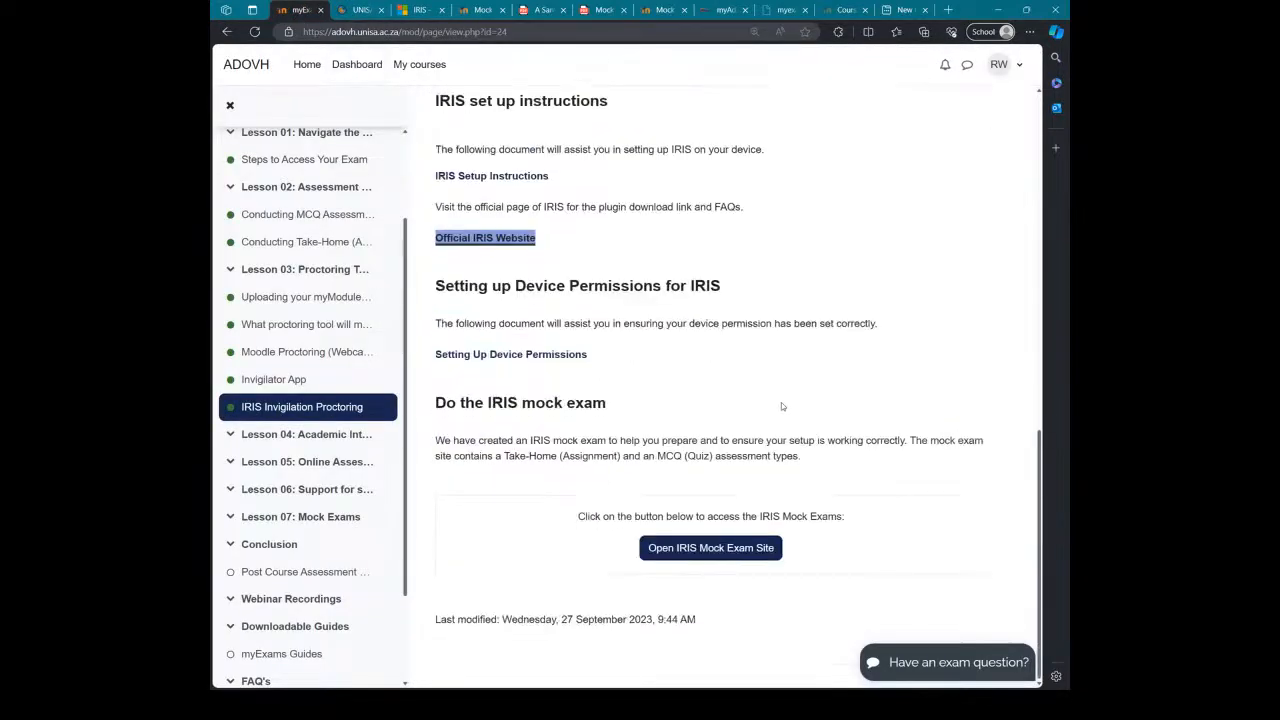
{"action": "left_click", "coordinate": [714, 548]}
{"action": "scroll", "coordinate": [733, 424], "scroll_direction": "down", "scroll_amount": 2}
{"action": "scroll", "coordinate": [732, 424], "scroll_direction": "down", "scroll_amount": 2}
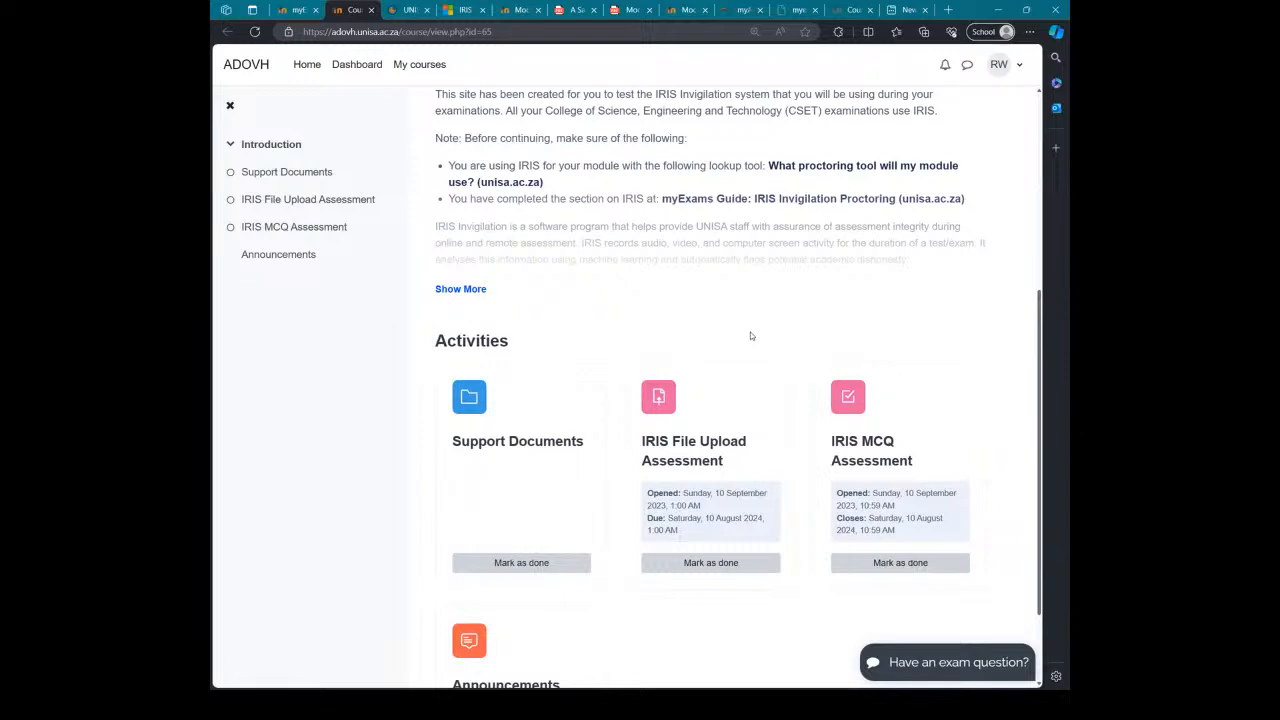
{"action": "scroll", "coordinate": [760, 345], "scroll_direction": "down", "scroll_amount": 1}
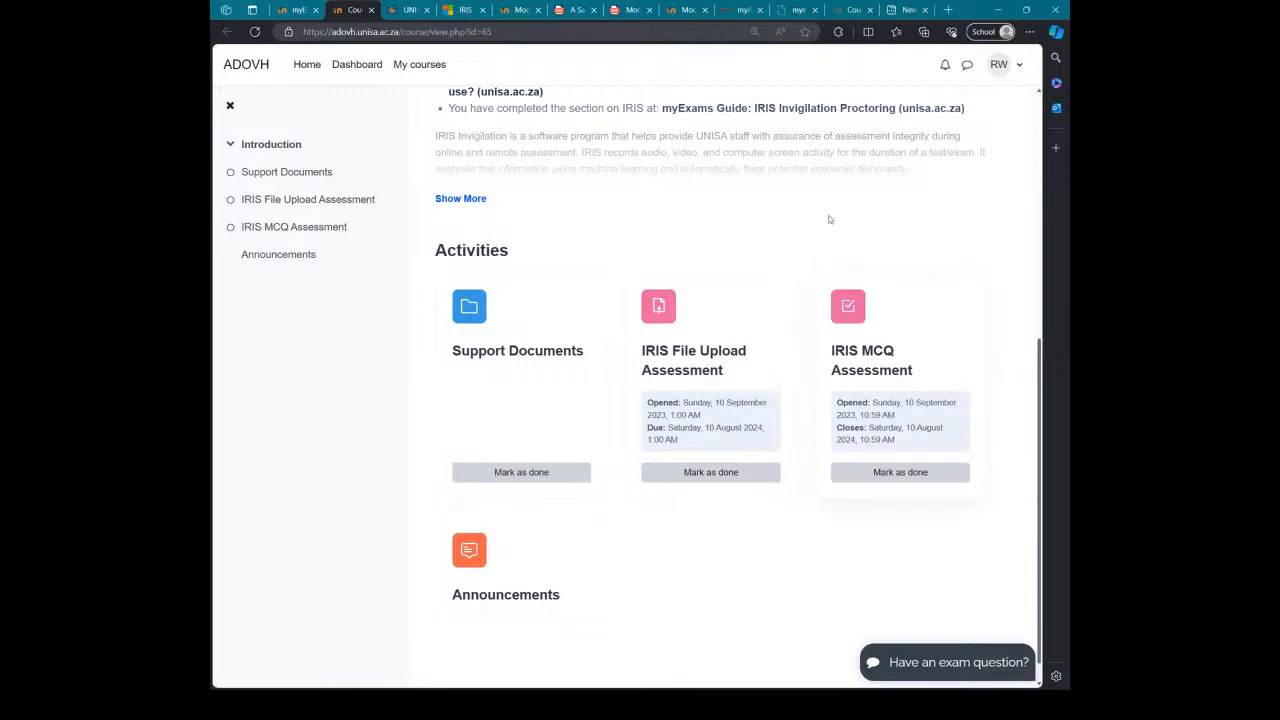
Step: Verify the IRIS extension is installed, then open the IRIS File Upload Assessment
{"action": "left_click", "coordinate": [838, 33]}
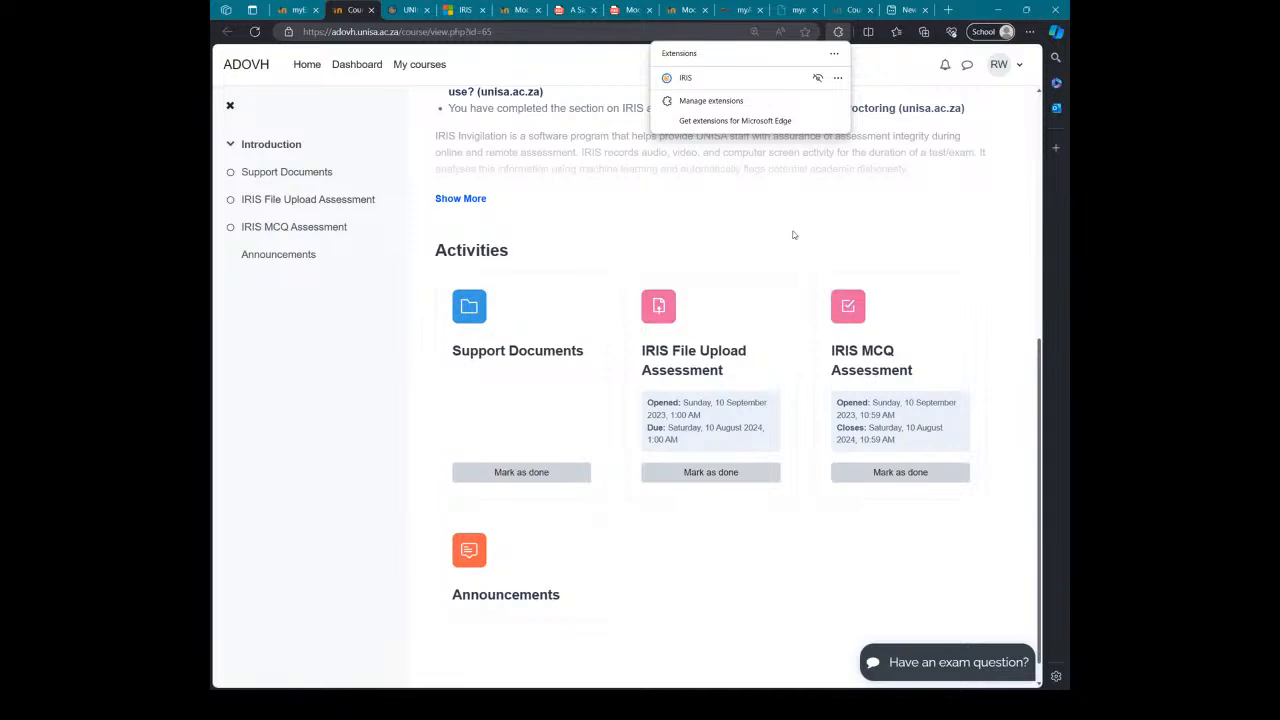
{"action": "left_click", "coordinate": [850, 280]}
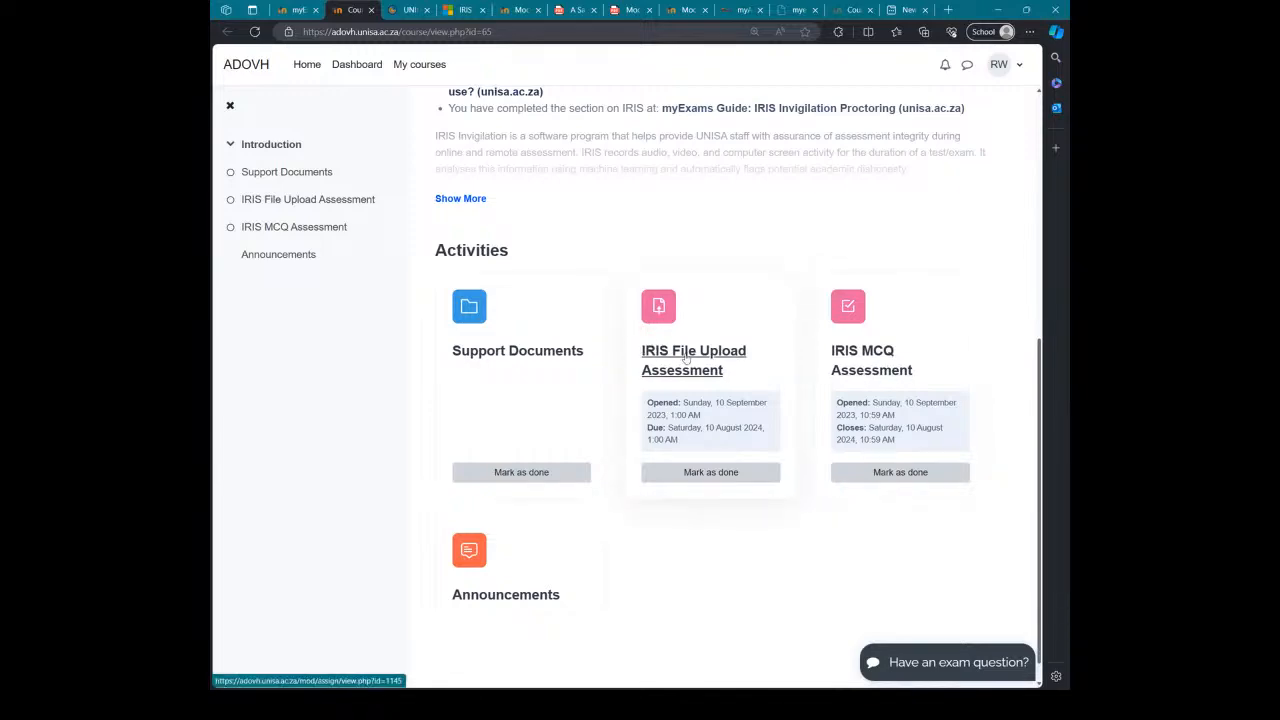
{"action": "scroll", "coordinate": [677, 211], "scroll_direction": "up", "scroll_amount": 3}
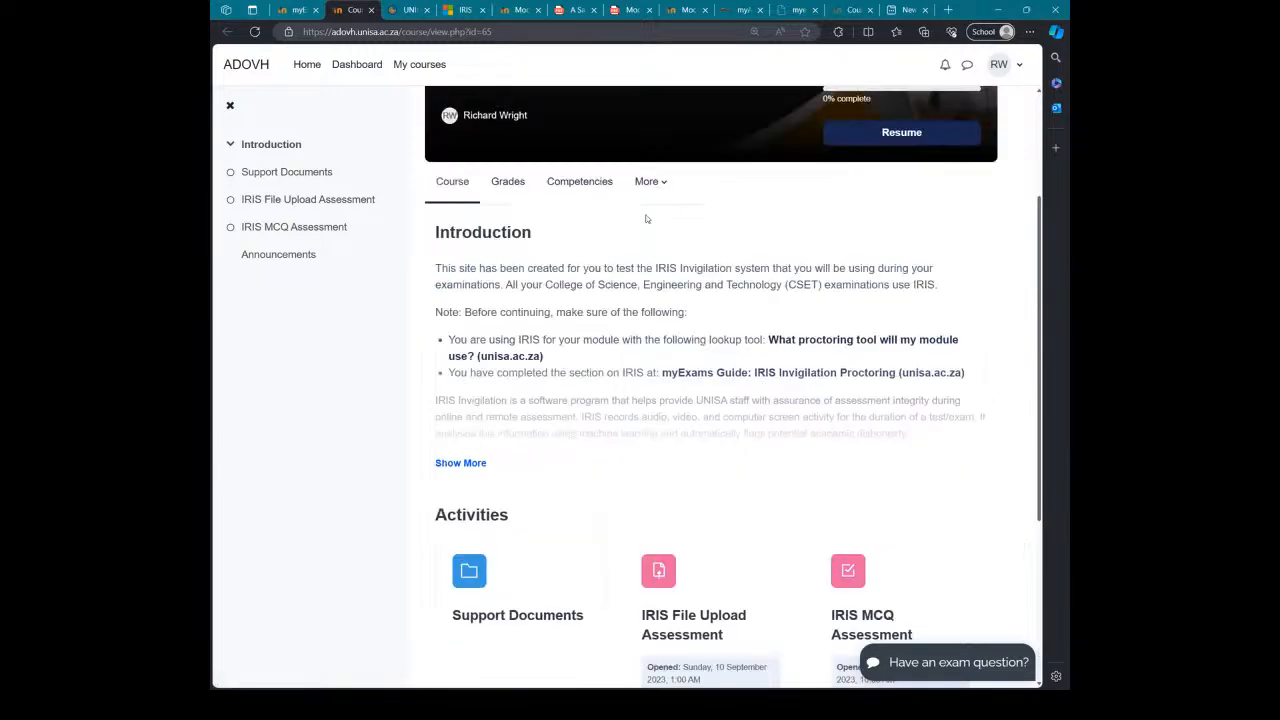
{"action": "scroll", "coordinate": [646, 217], "scroll_direction": "down", "scroll_amount": 1}
{"action": "scroll", "coordinate": [619, 226], "scroll_direction": "down", "scroll_amount": 2}
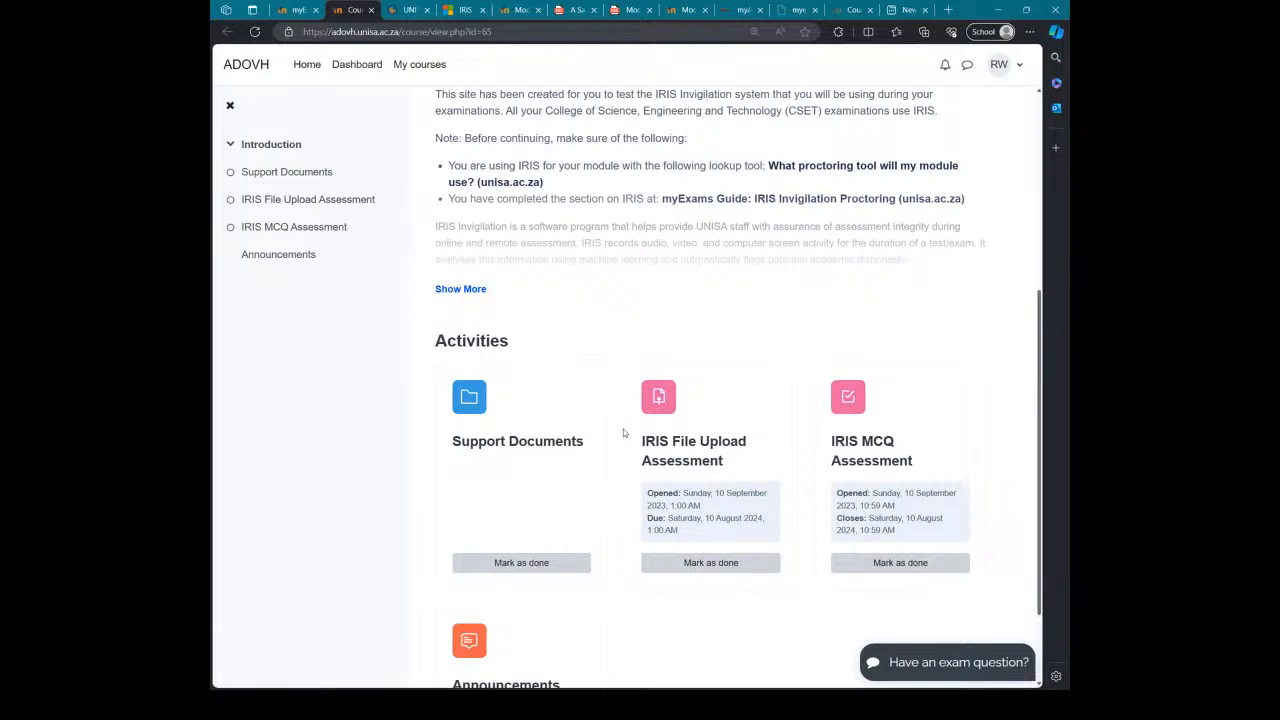
{"action": "scroll", "coordinate": [623, 440], "scroll_direction": "down", "scroll_amount": 1}
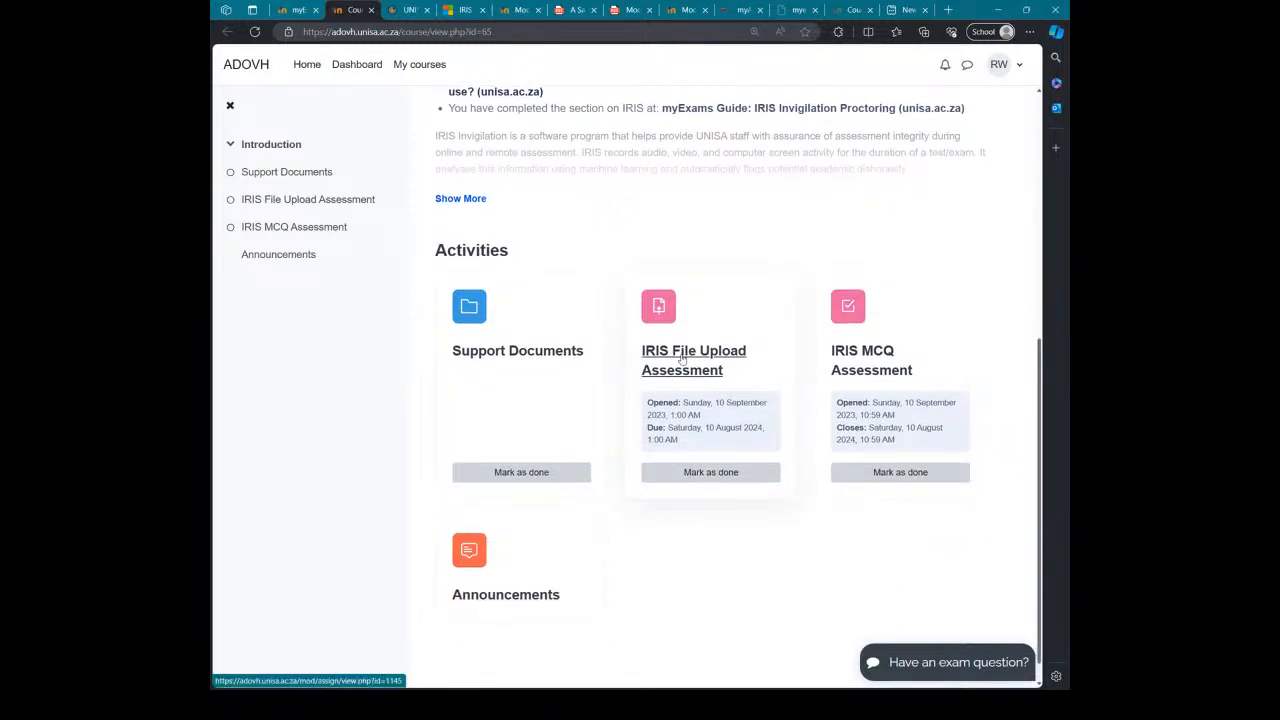
{"action": "left_click", "coordinate": [682, 360]}
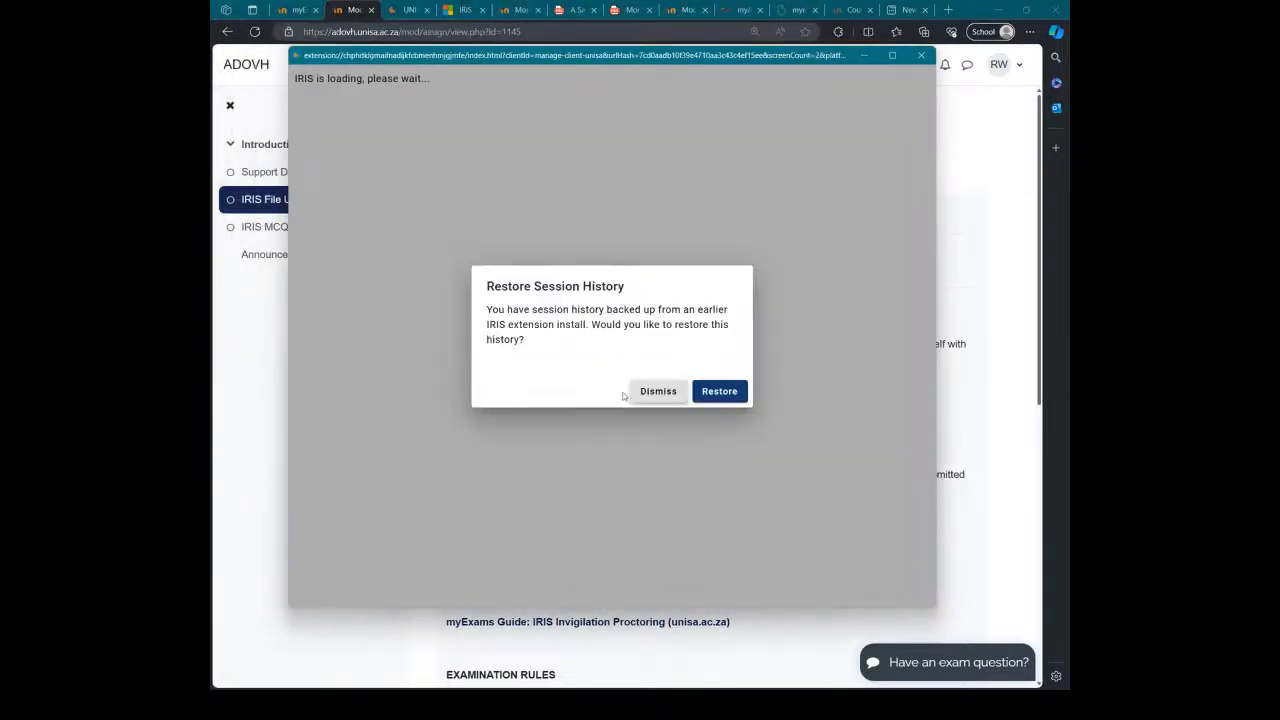
Step: Decline restoring the earlier IRIS session, agree to the Terms & Conditions and continue
{"action": "left_click", "coordinate": [719, 392]}
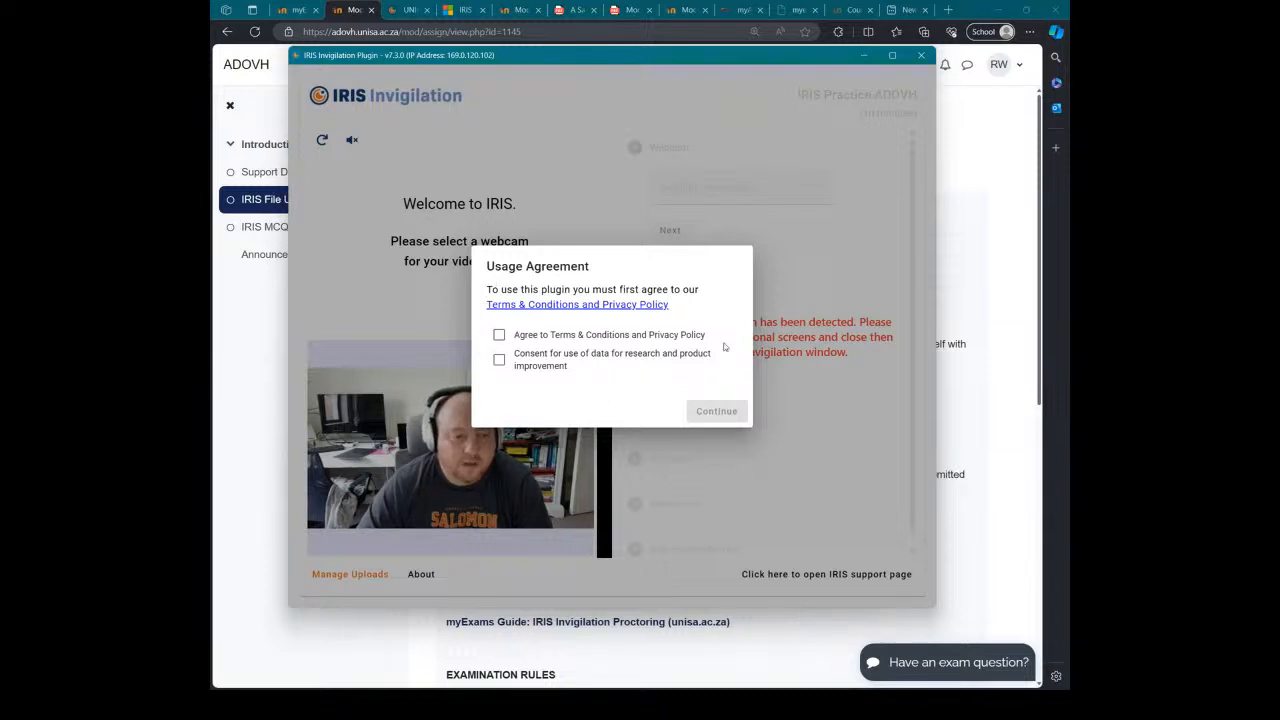
{"action": "left_click", "coordinate": [499, 334]}
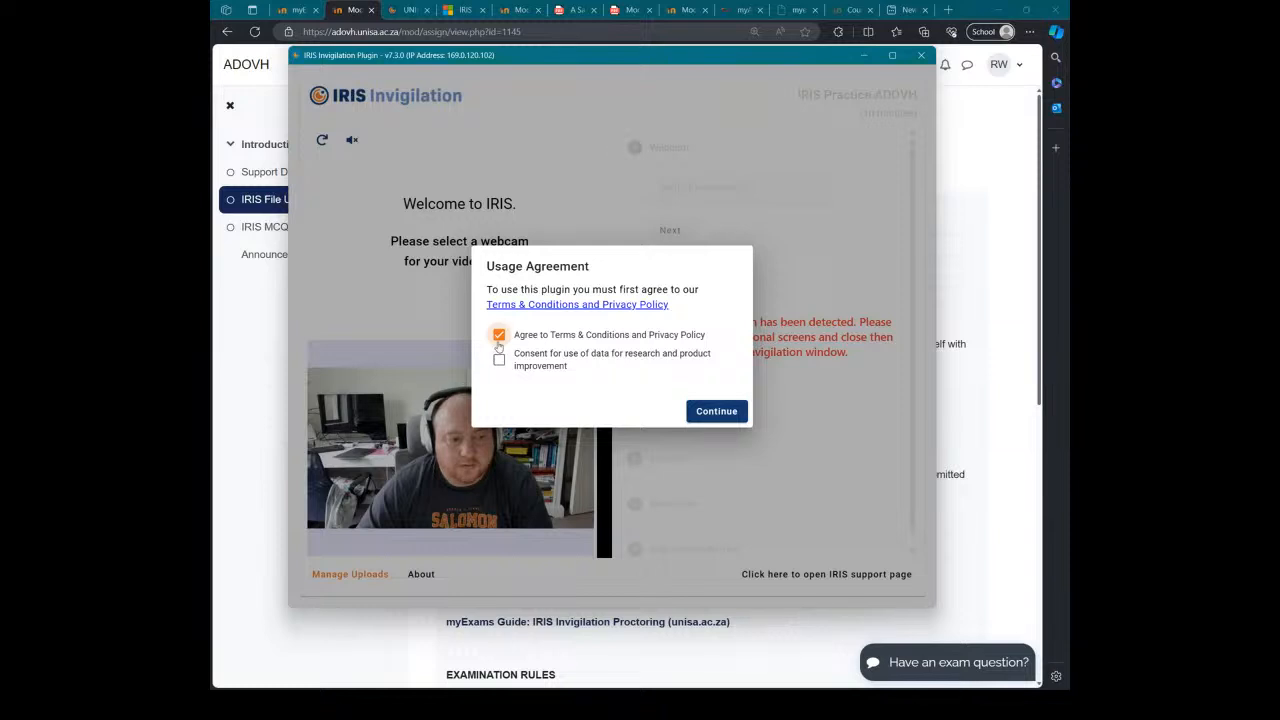
{"action": "left_click", "coordinate": [499, 334]}
{"action": "left_click", "coordinate": [499, 334]}
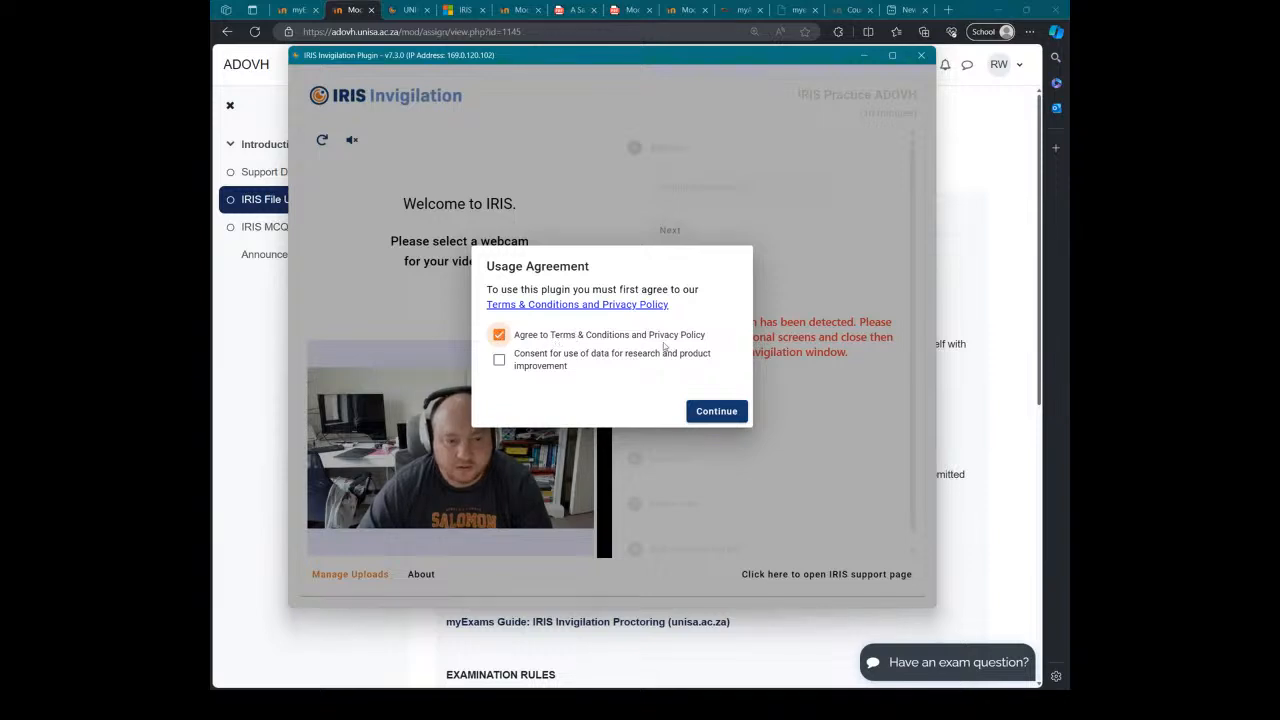
{"action": "left_click", "coordinate": [706, 410]}
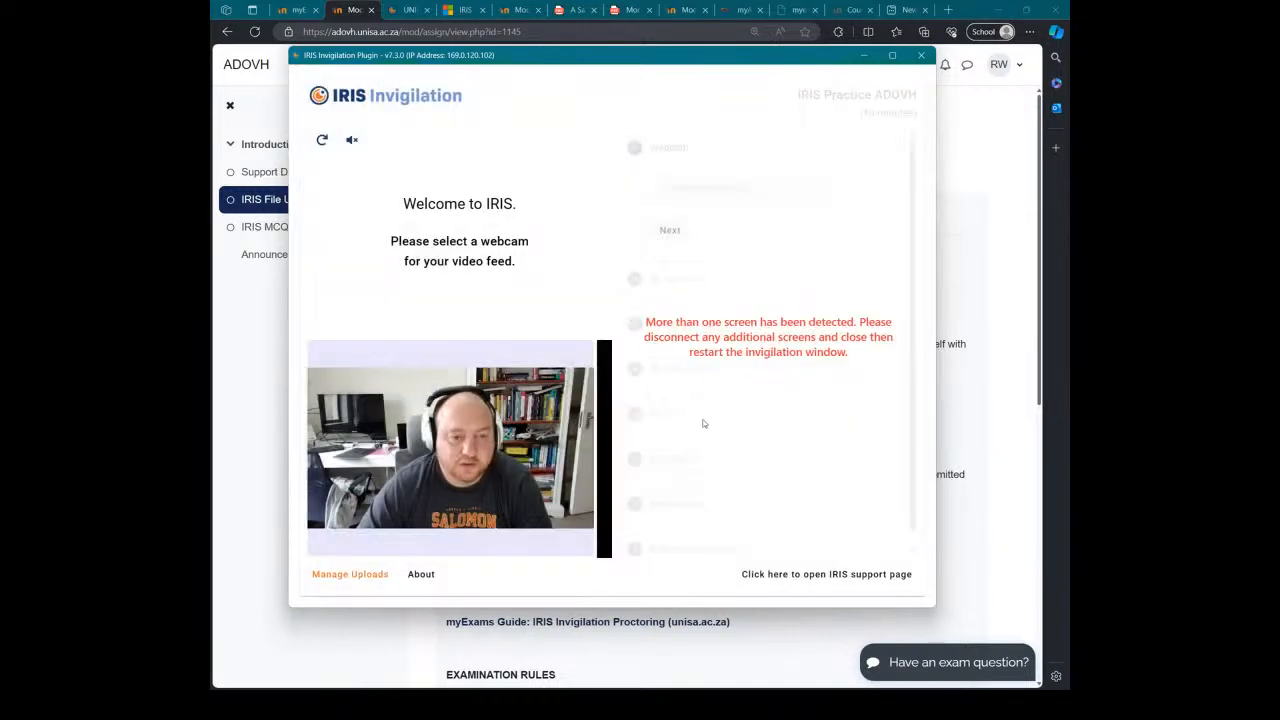
Step: Read the multiple-screens warning and switch the display to 'PC screen only'
{"action": "left_click_drag", "start_coordinate": [852, 358], "coordinate": [644, 322]}
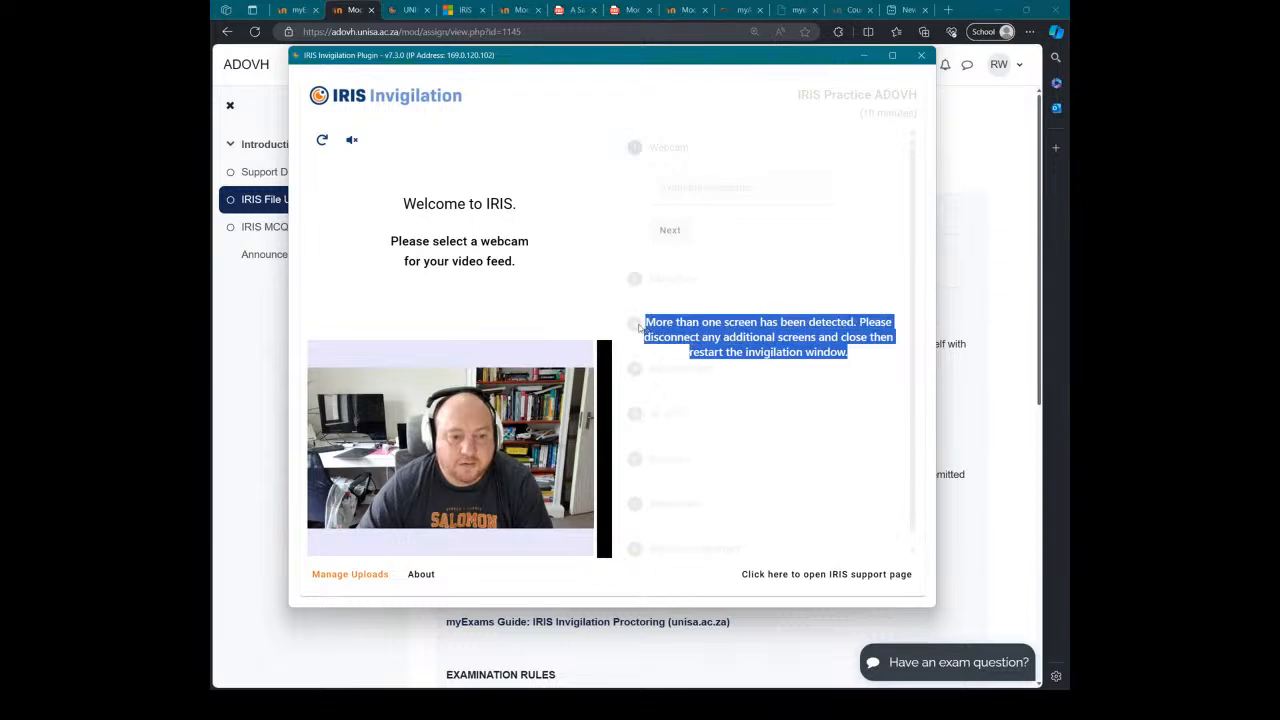
{"action": "left_click", "coordinate": [752, 367]}
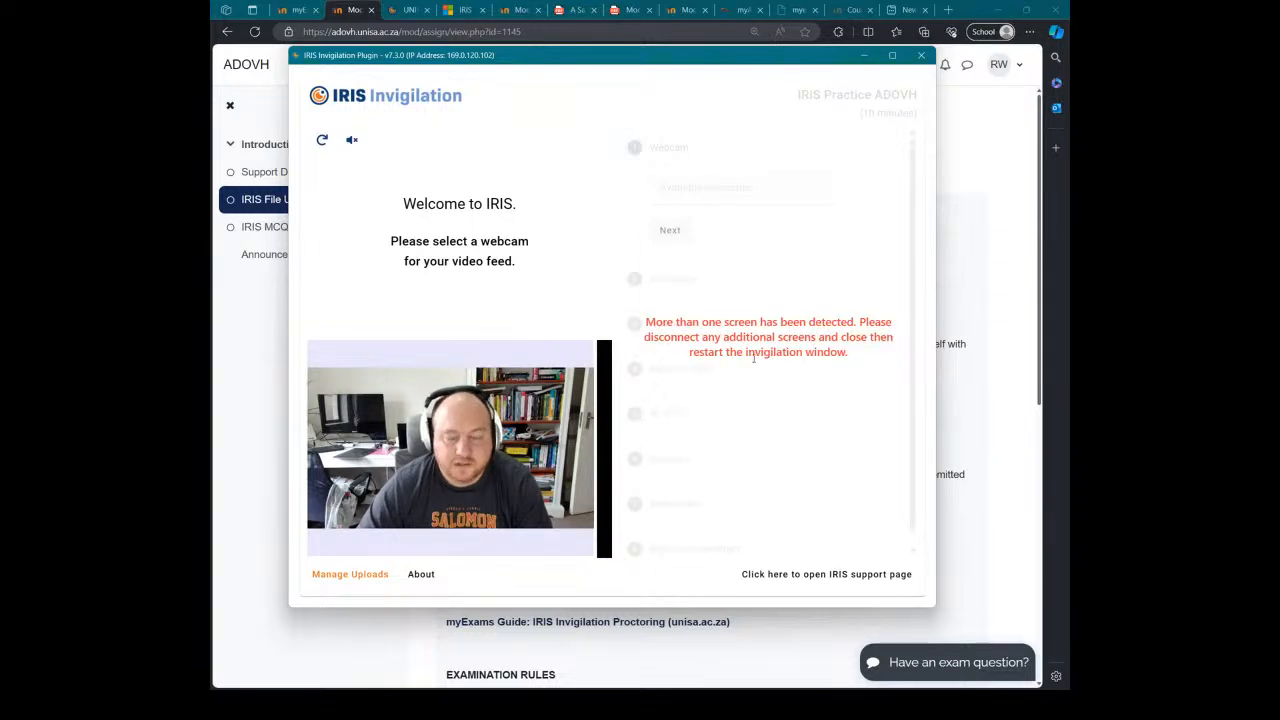
{"action": "left_click_drag", "start_coordinate": [853, 355], "coordinate": [651, 327]}
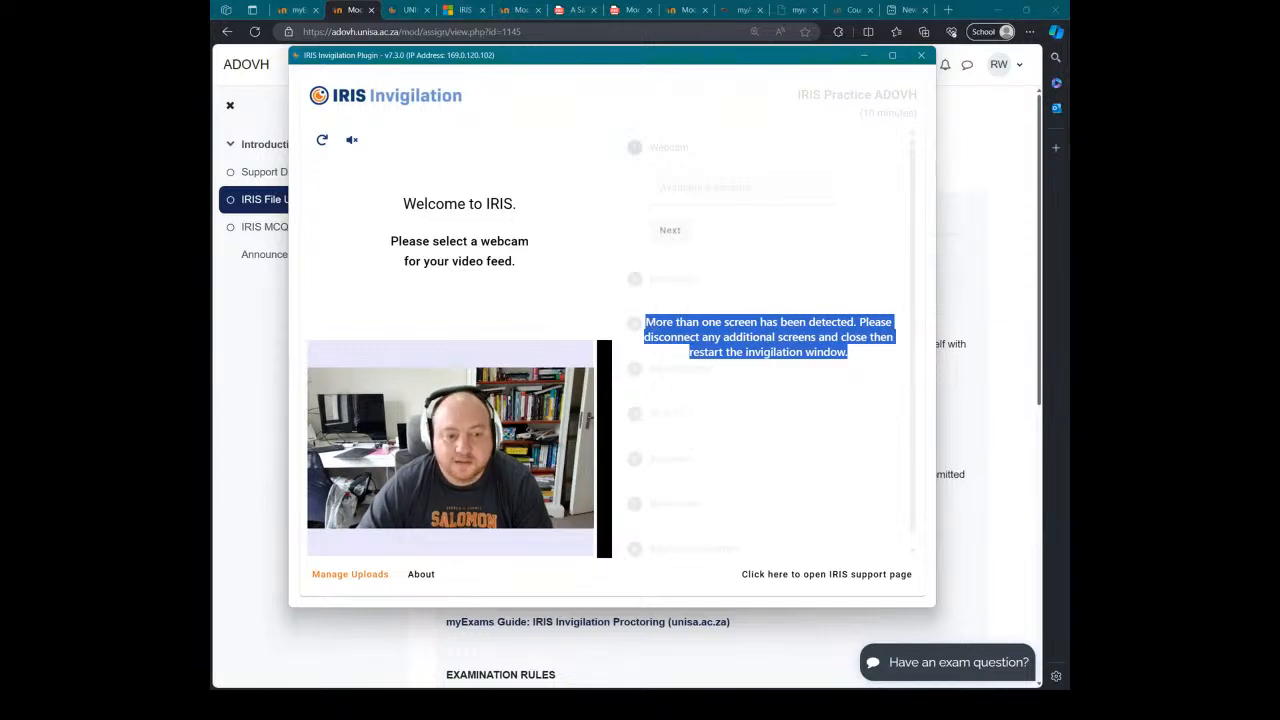
{"action": "left_click", "coordinate": [688, 363]}
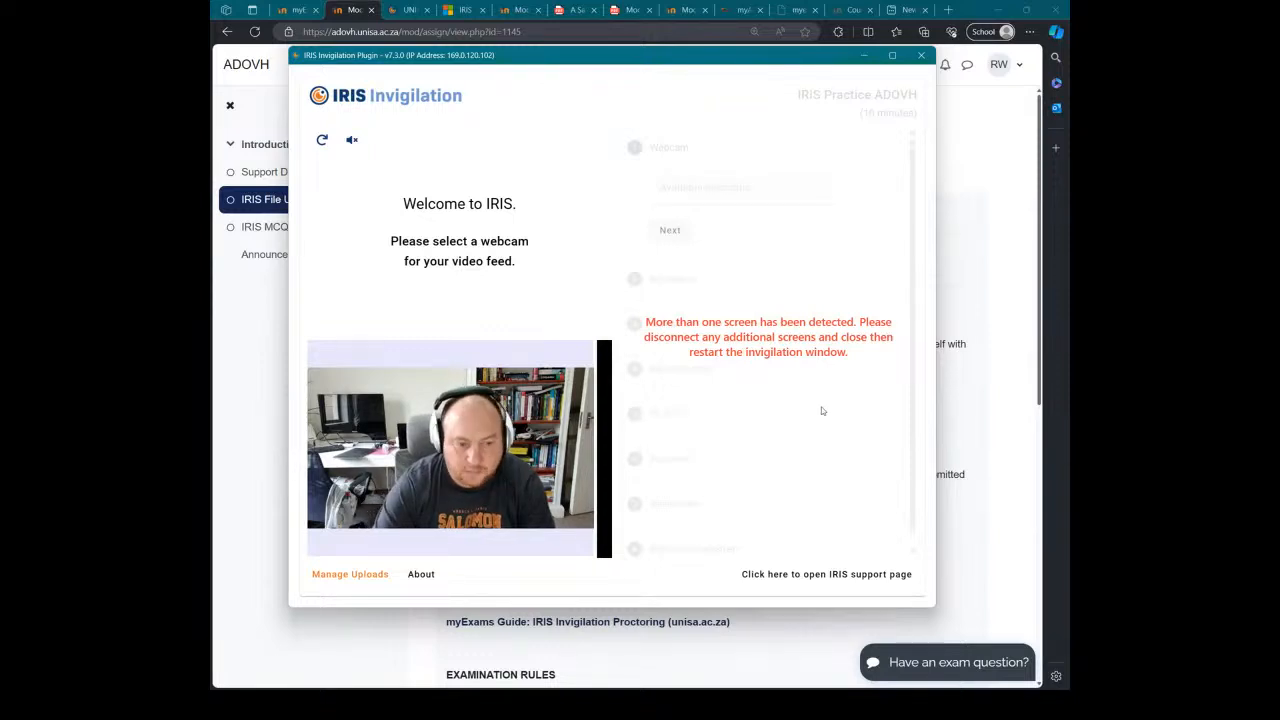
{"action": "key", "text": "super+p"}
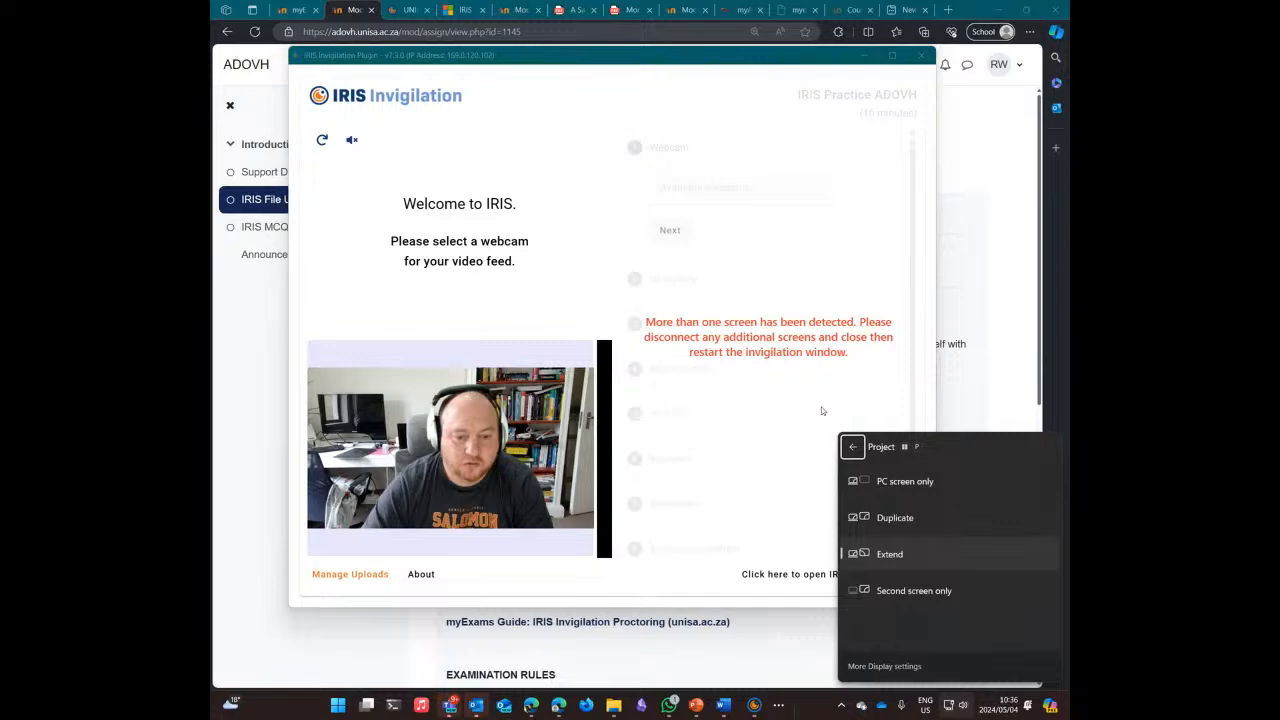
{"action": "left_click", "coordinate": [910, 492]}
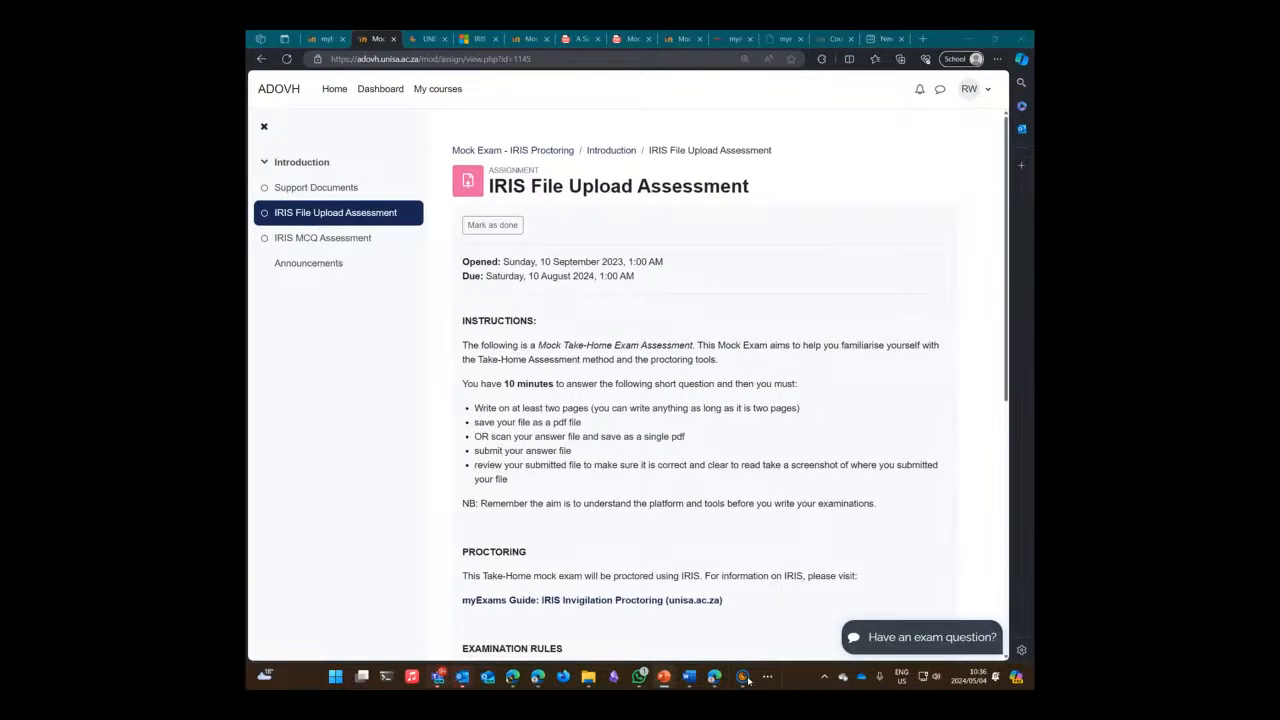
{"action": "left_click", "coordinate": [744, 677]}
{"action": "left_click_drag", "start_coordinate": [766, 337], "coordinate": [703, 338]}
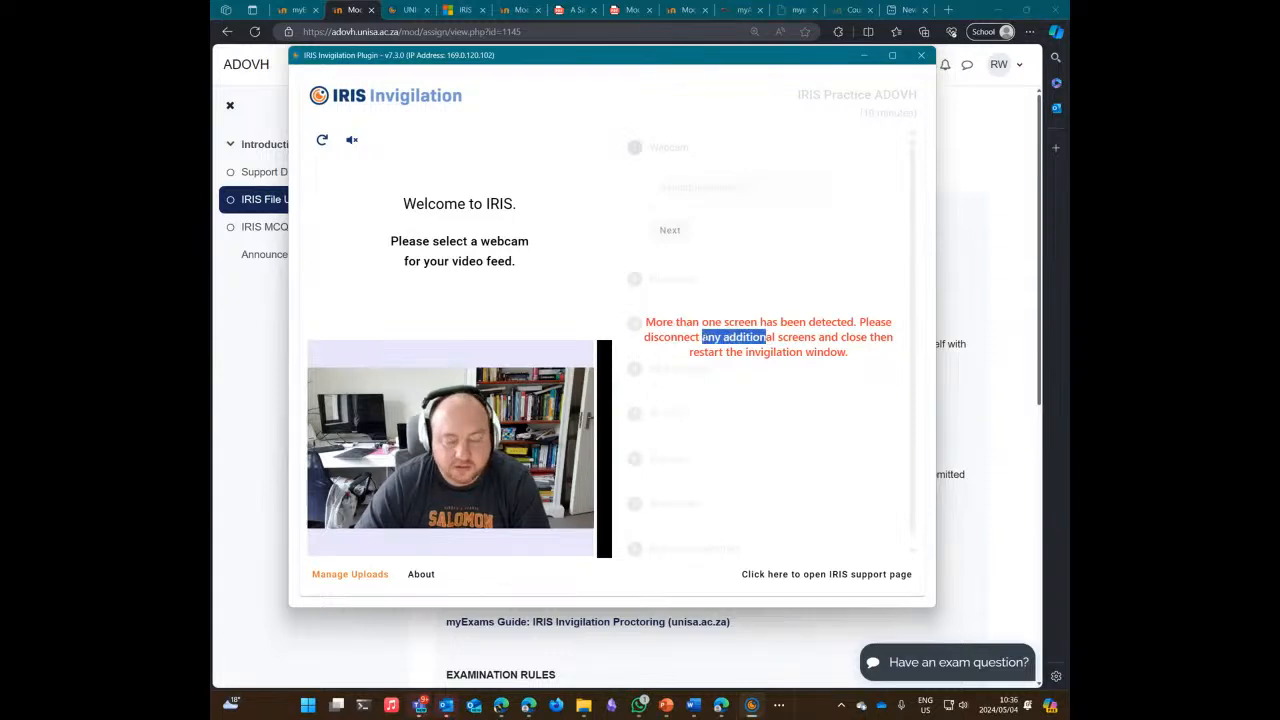
{"action": "left_click", "coordinate": [922, 56]}
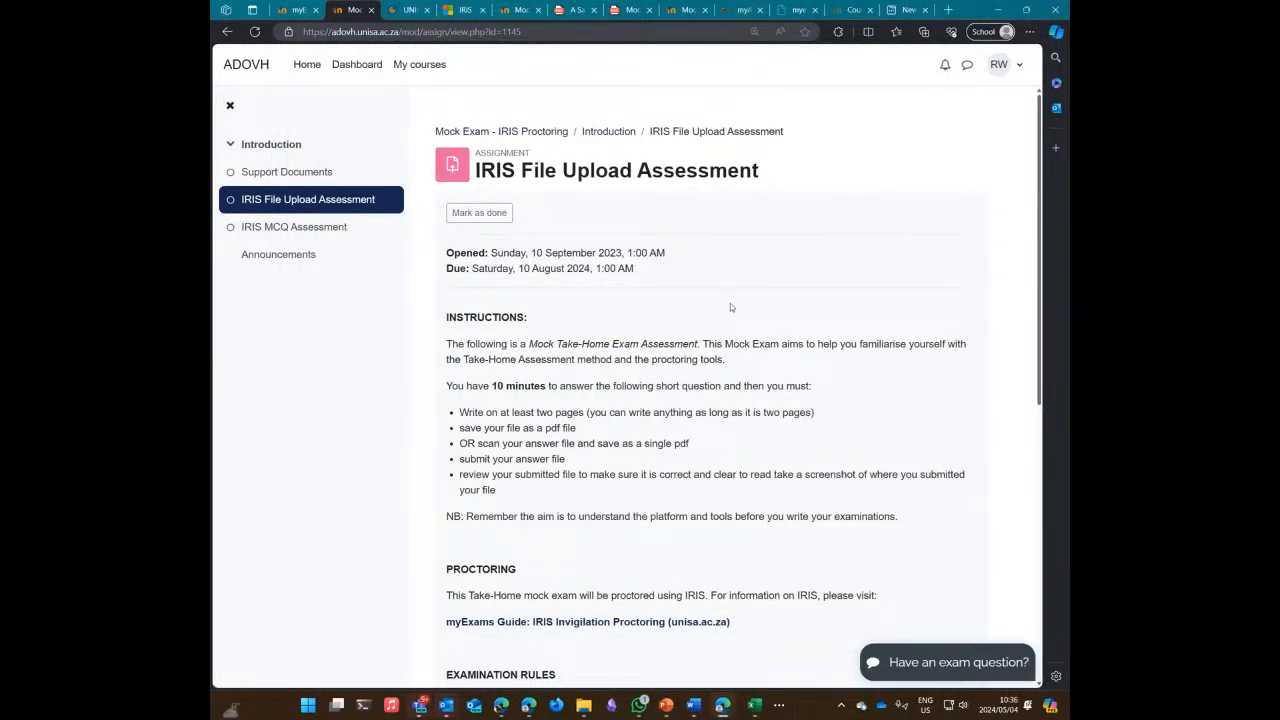
{"action": "left_click", "coordinate": [227, 33]}
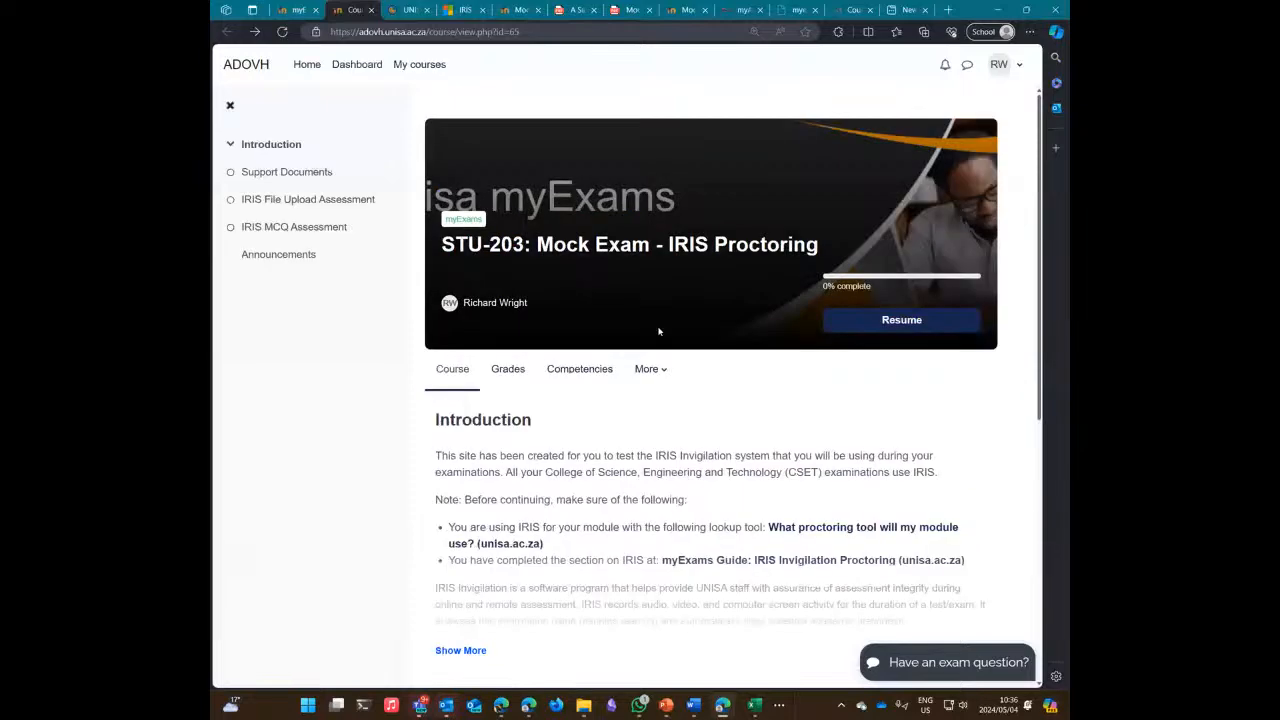
{"action": "scroll", "coordinate": [751, 398], "scroll_direction": "down", "scroll_amount": 3}
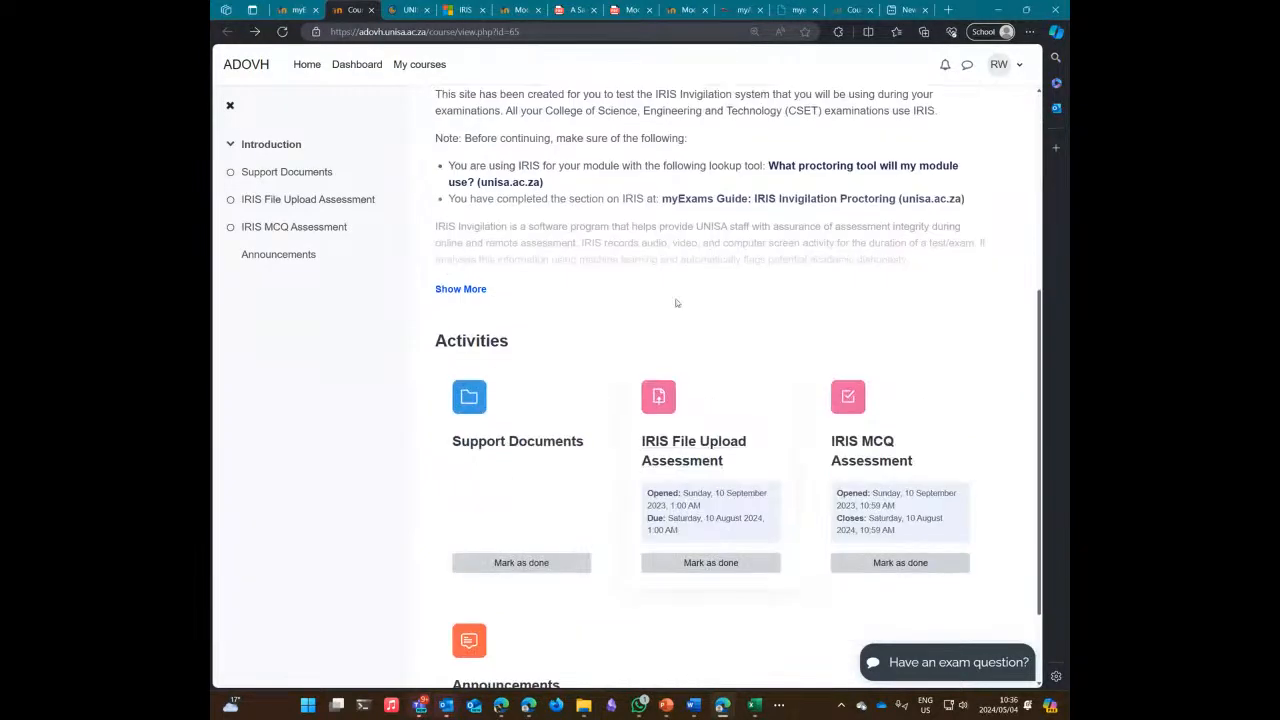
{"action": "left_click", "coordinate": [679, 447]}
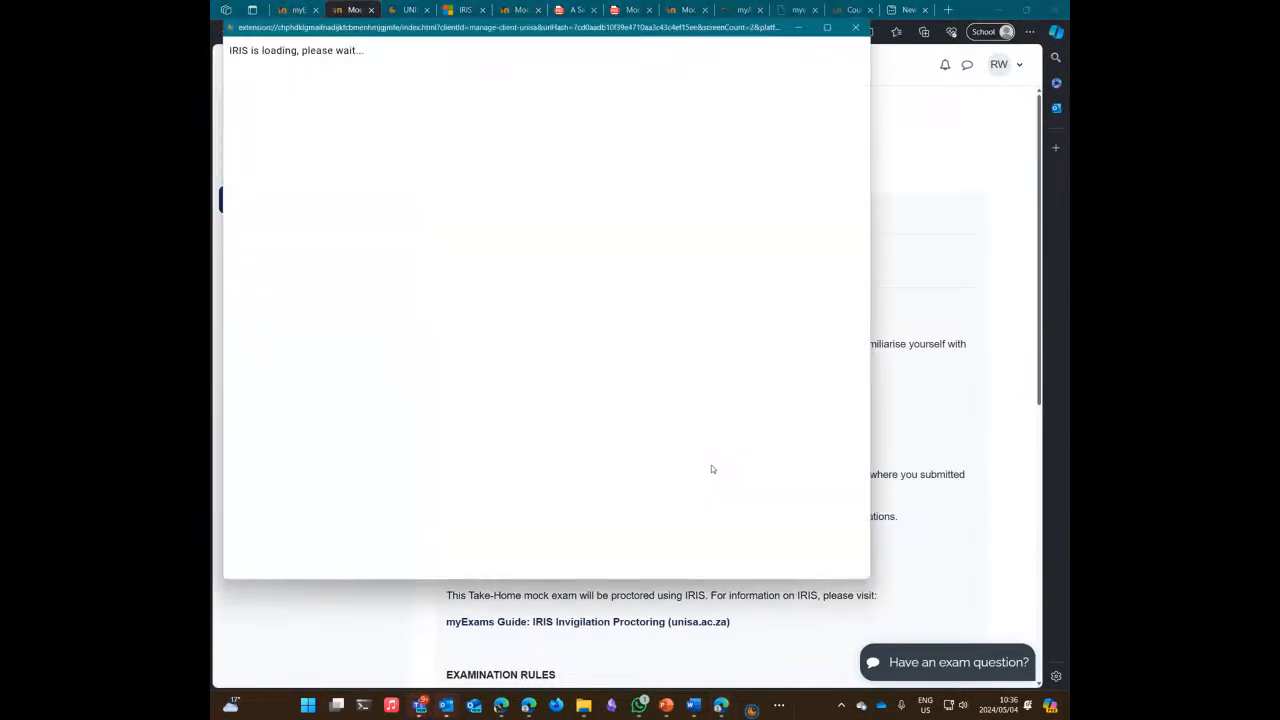
{"action": "left_click_drag", "start_coordinate": [453, 32], "coordinate": [526, 77]}
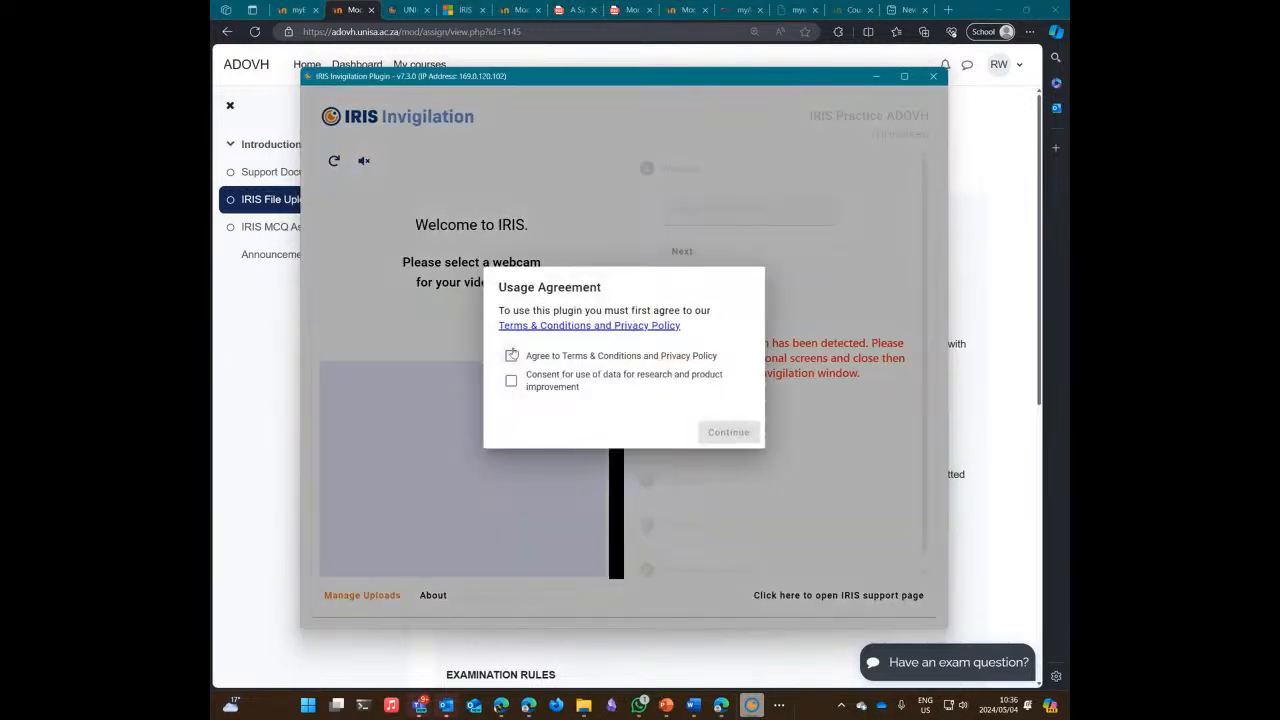
{"action": "left_click", "coordinate": [511, 355]}
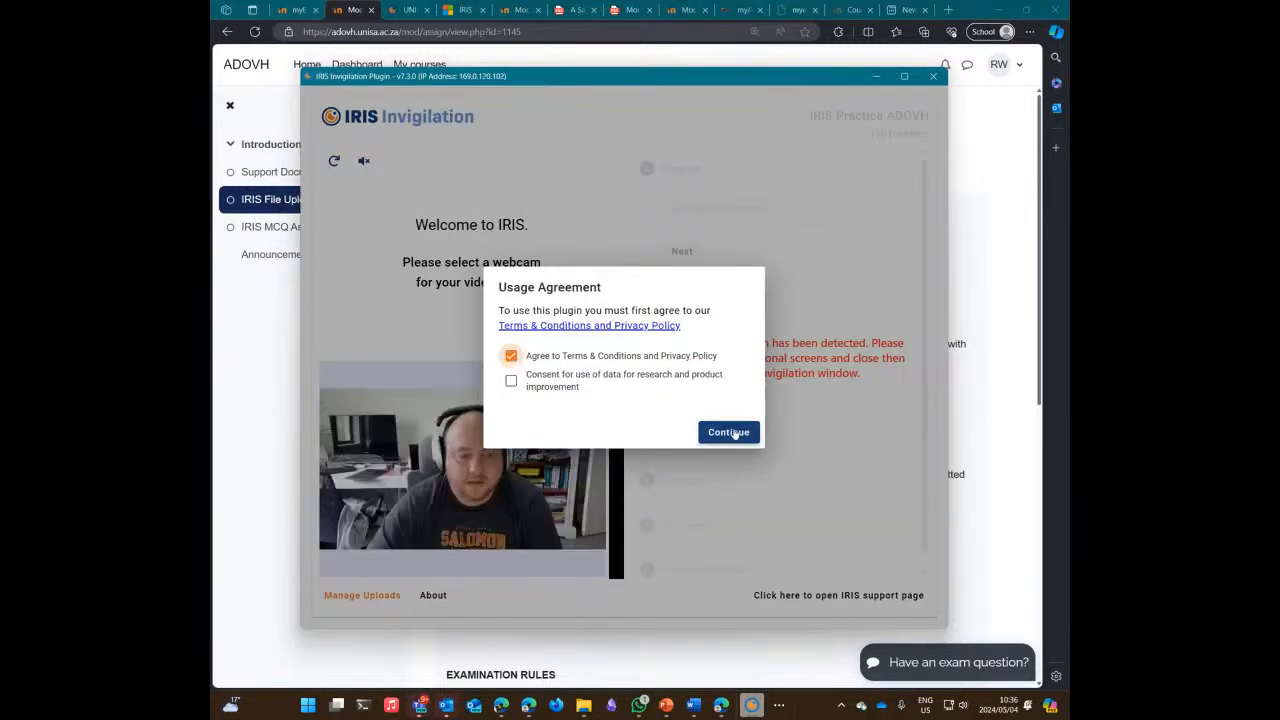
{"action": "left_click", "coordinate": [732, 433]}
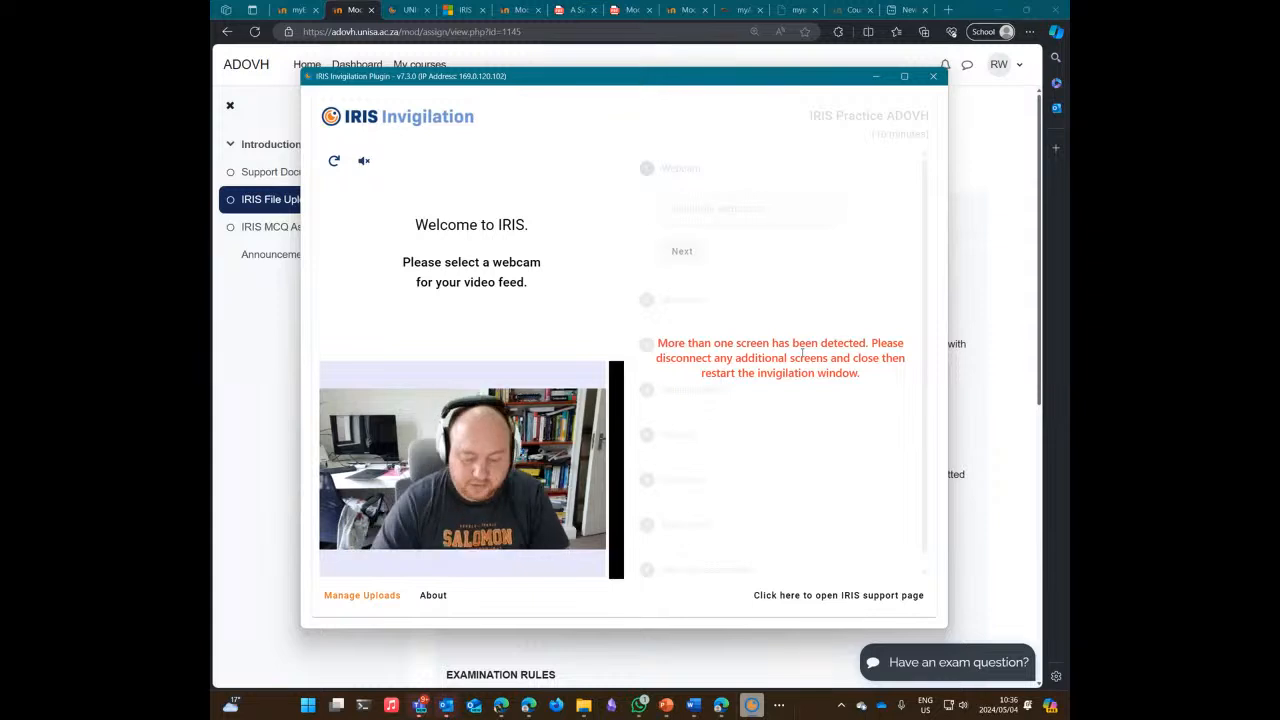
{"action": "key", "text": "super+p"}
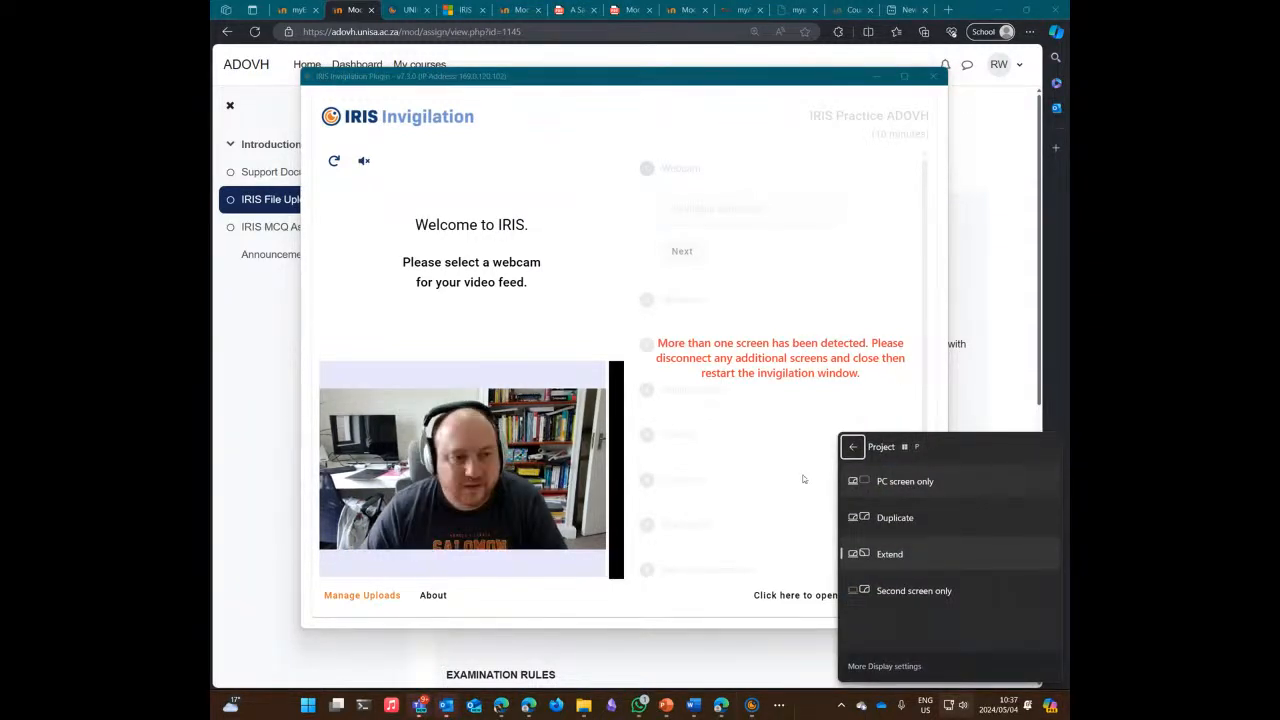
{"action": "left_click", "coordinate": [693, 435]}
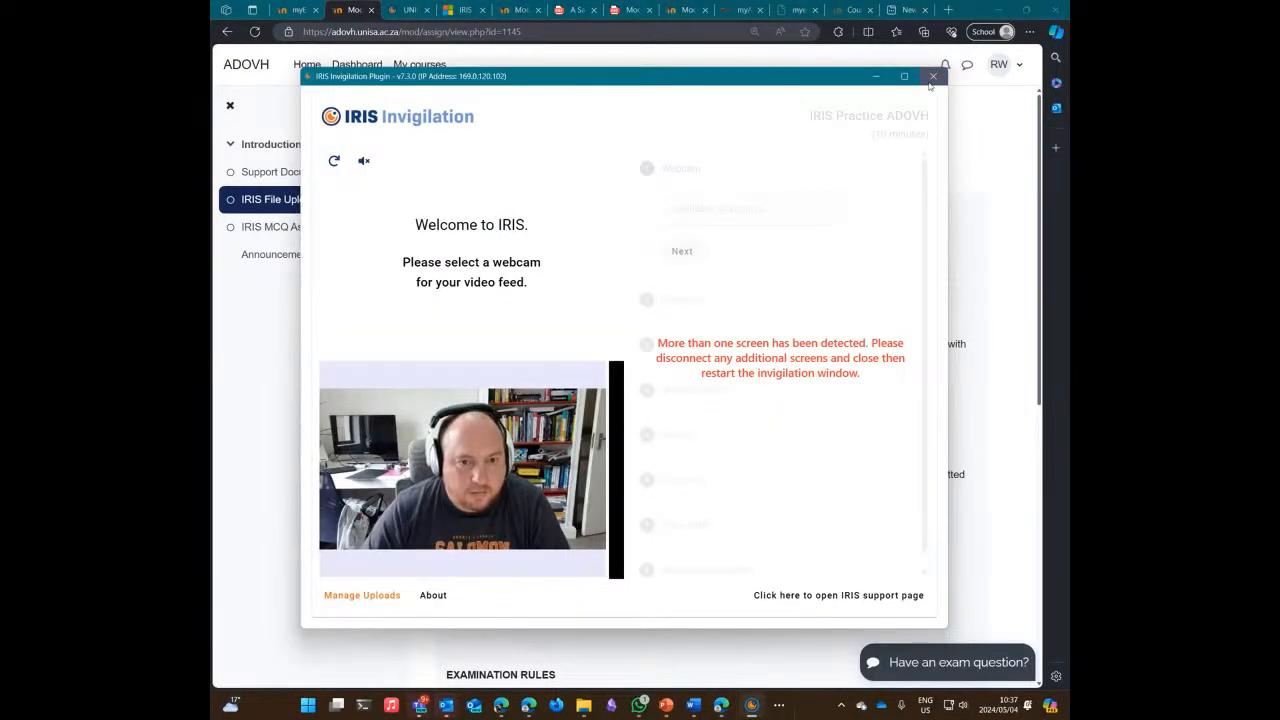
{"action": "left_click", "coordinate": [931, 80]}
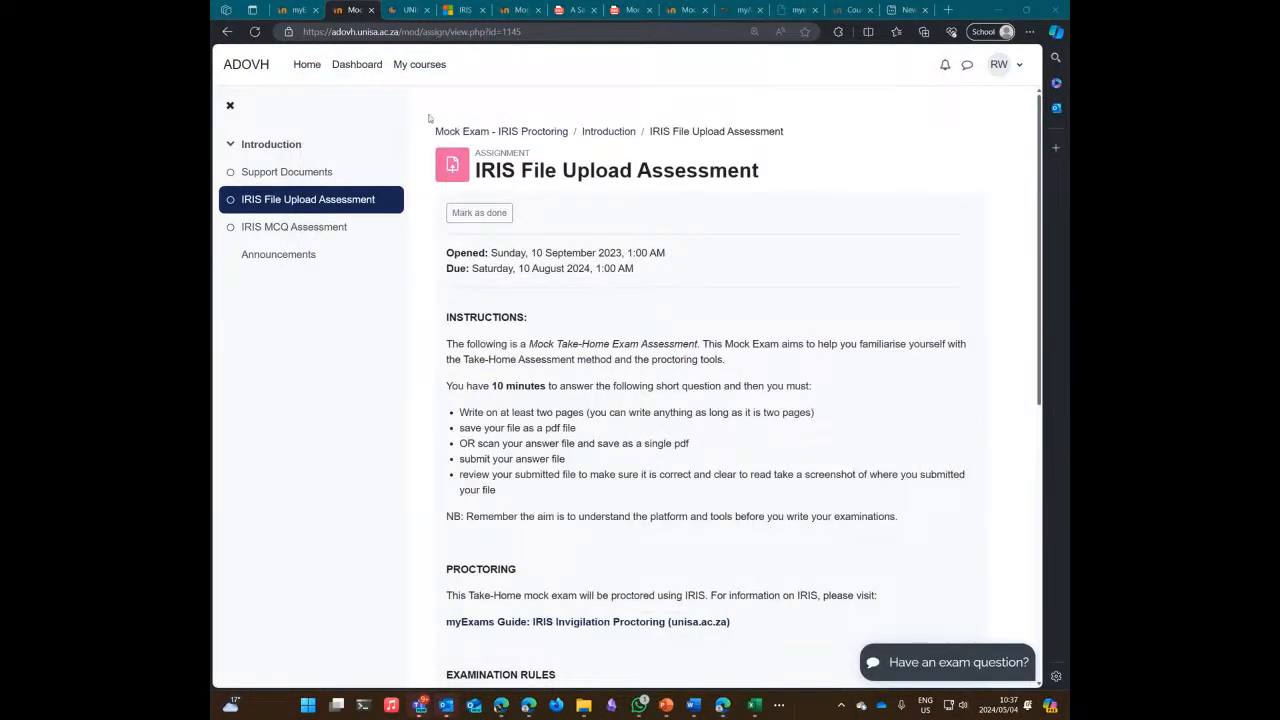
Step: Reopen the IRIS File Upload Assessment and accept the IRIS terms again
{"action": "left_click", "coordinate": [609, 131]}
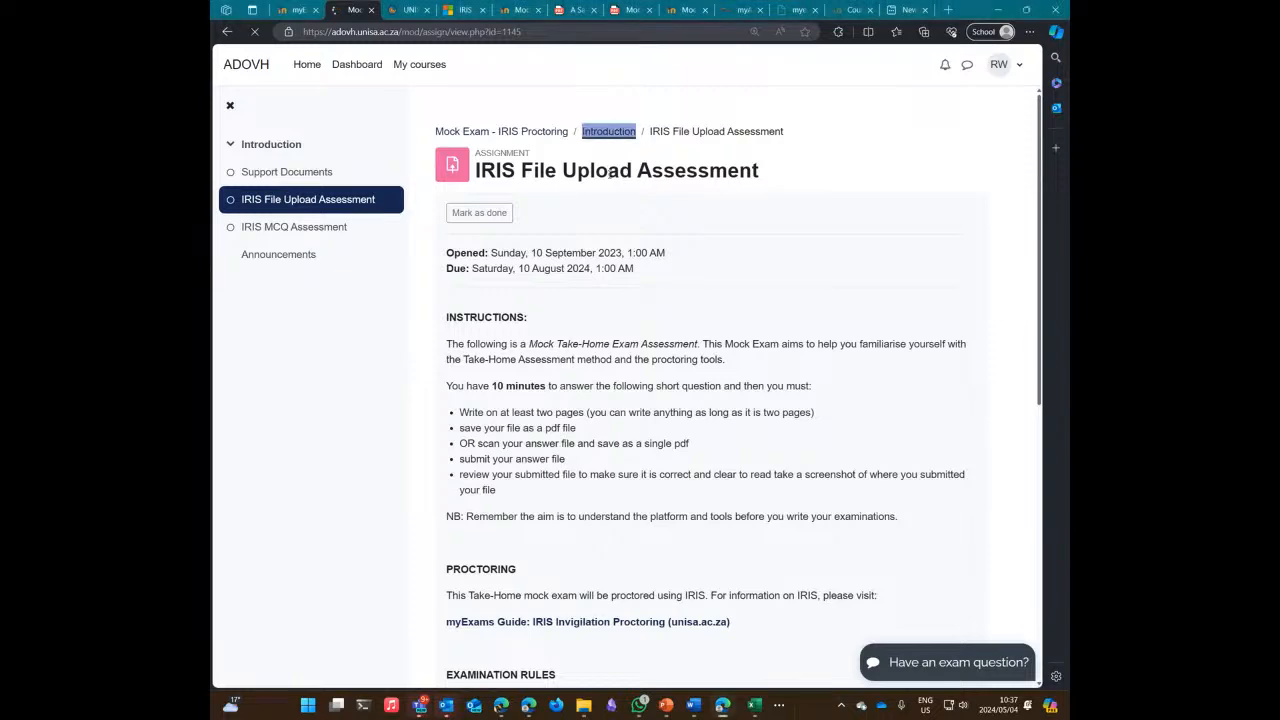
{"action": "left_click", "coordinate": [675, 398]}
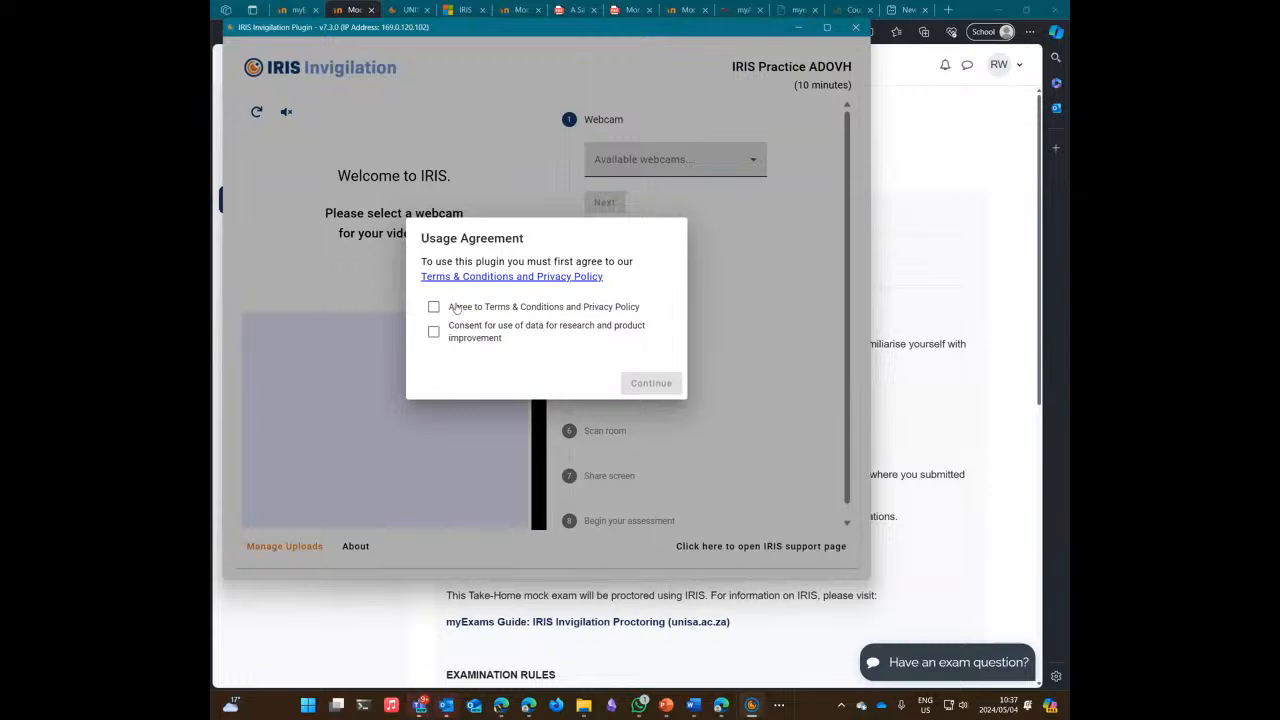
{"action": "left_click", "coordinate": [433, 306]}
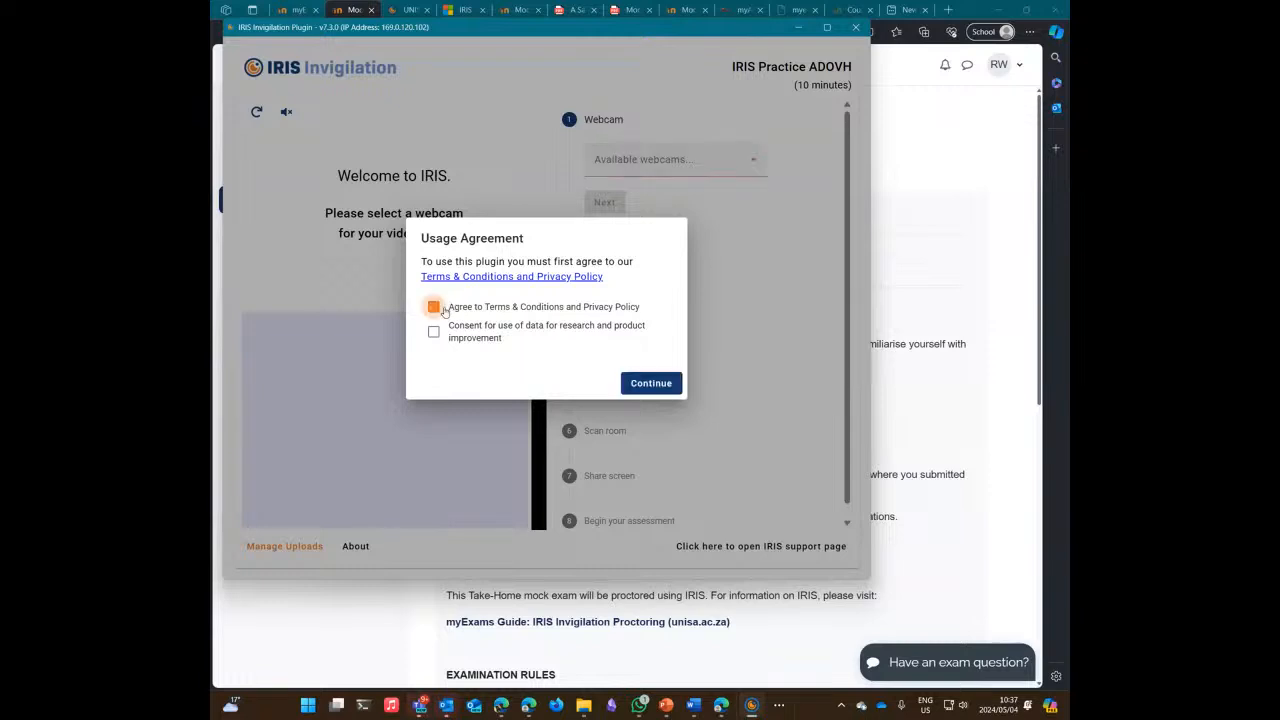
{"action": "left_click", "coordinate": [651, 382]}
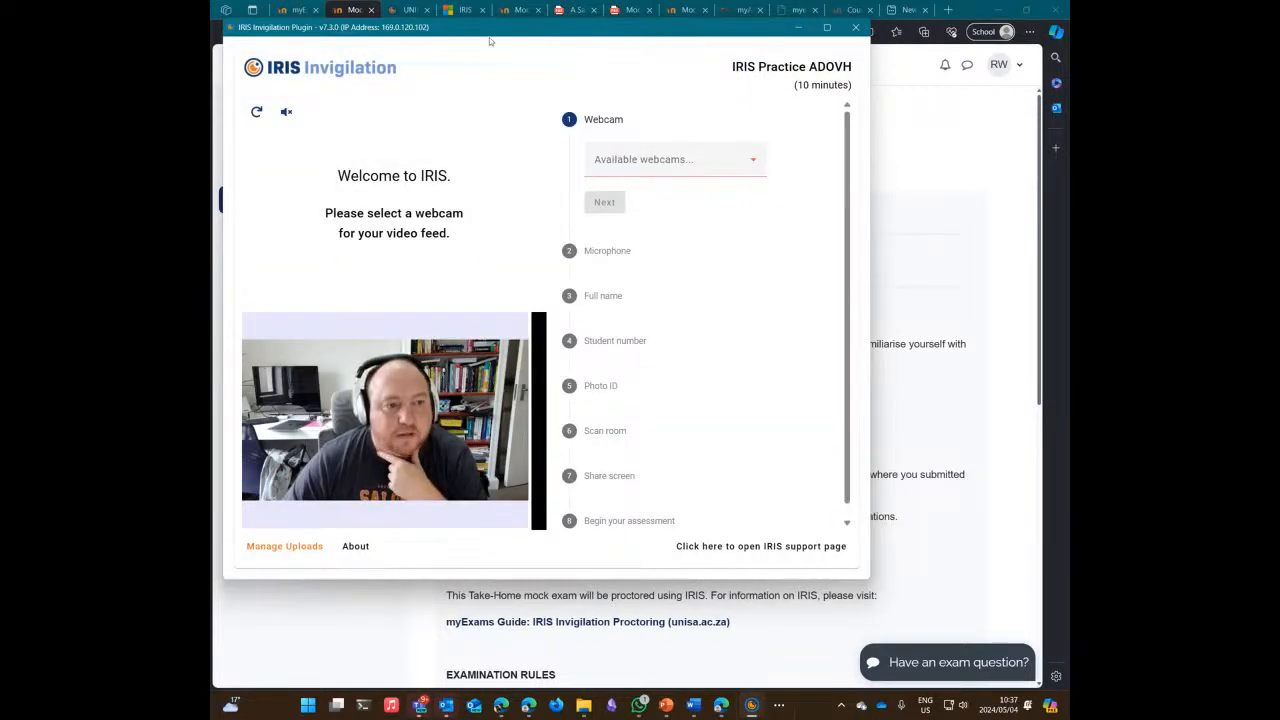
Step: Choose OBSBOT Tiny 4K Camera as webcam and the default OBSBOT microphone for audio
{"action": "left_click_drag", "start_coordinate": [486, 35], "coordinate": [571, 76]}
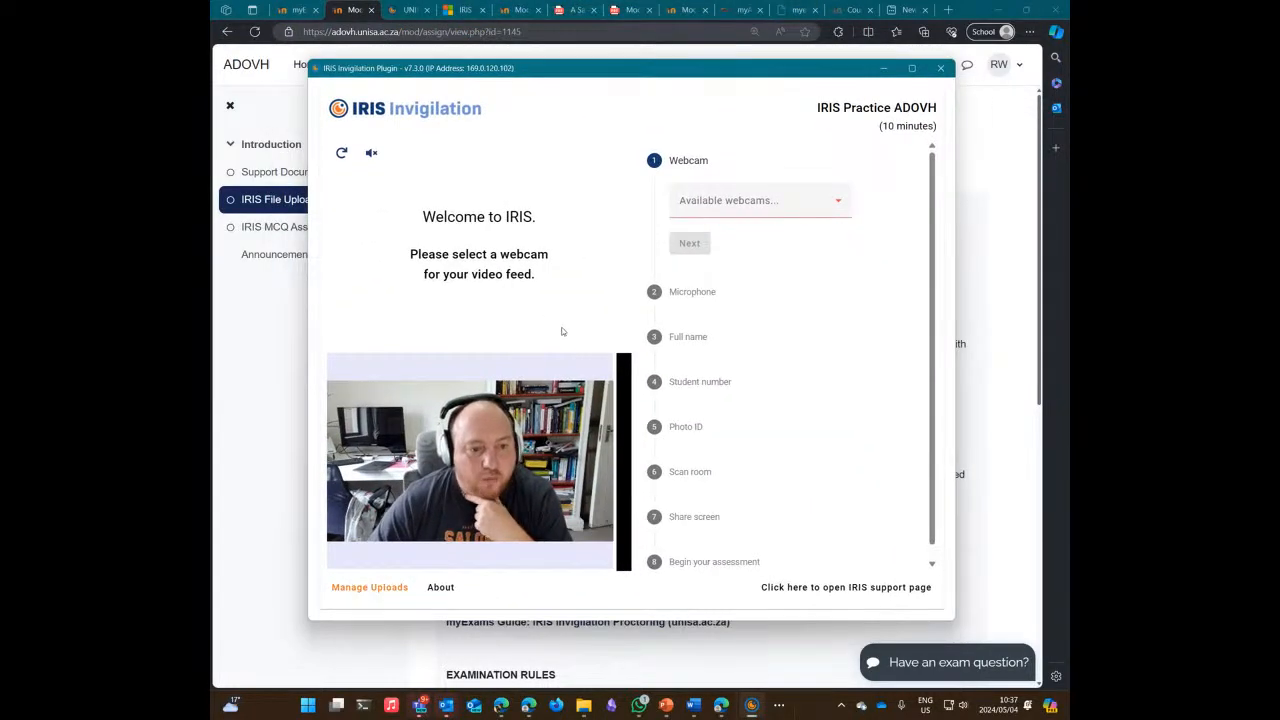
{"action": "left_click", "coordinate": [800, 201]}
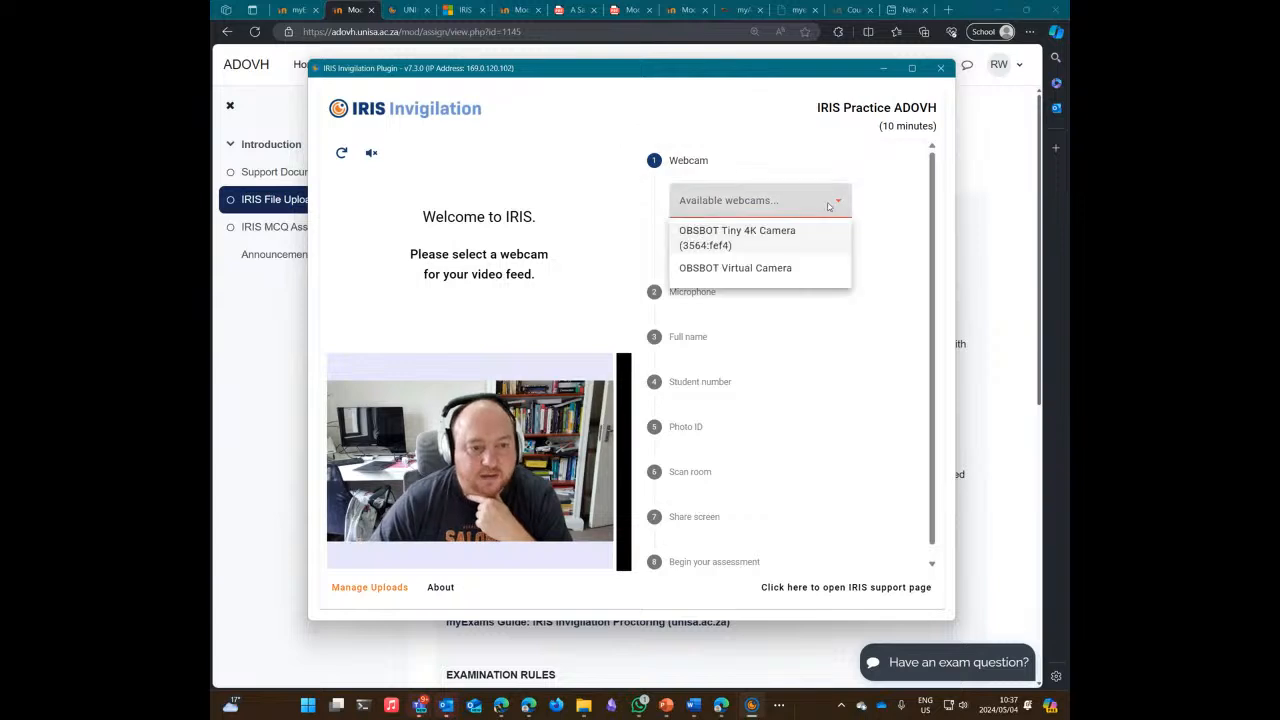
{"action": "left_click", "coordinate": [755, 238]}
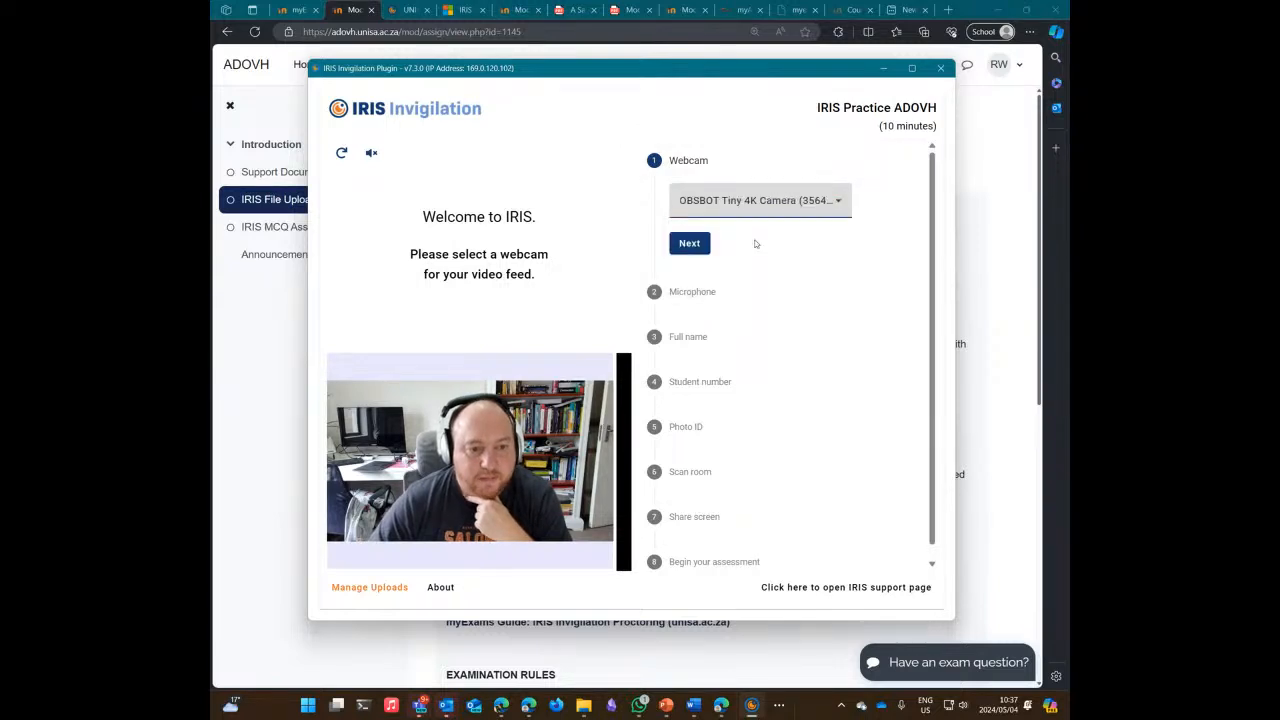
{"action": "left_click", "coordinate": [690, 246]}
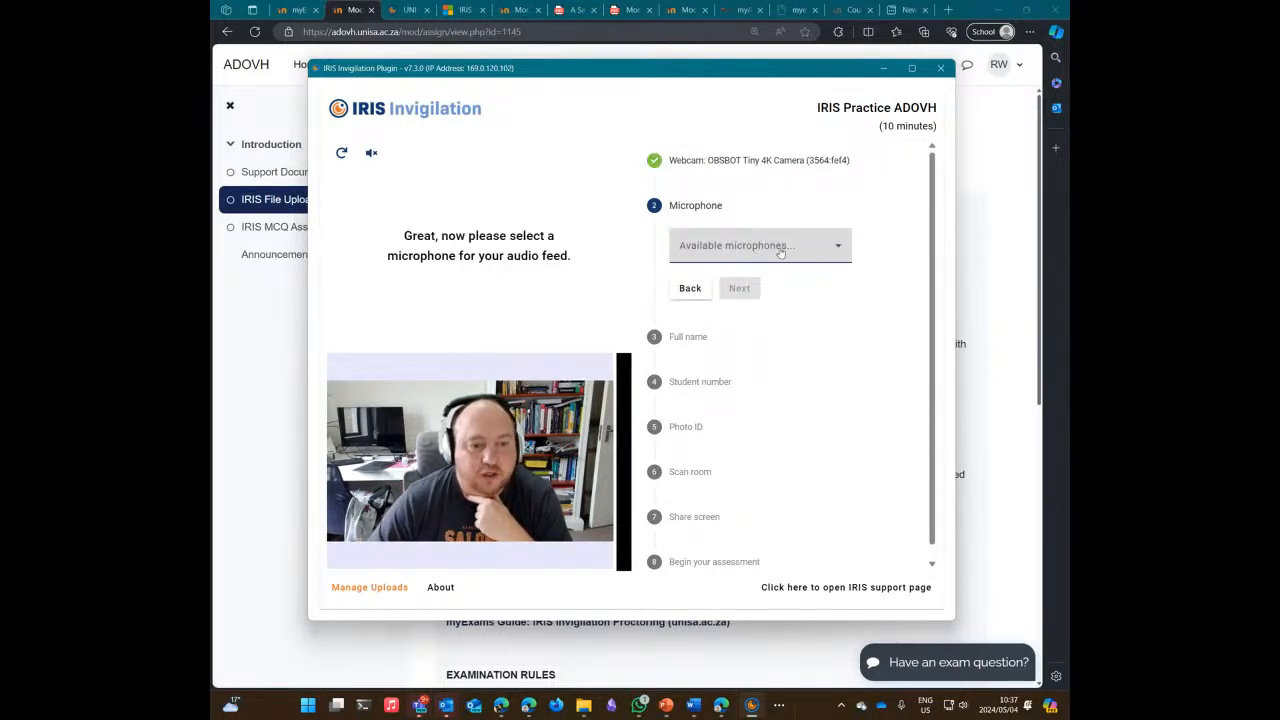
{"action": "left_click", "coordinate": [775, 247]}
{"action": "left_click", "coordinate": [722, 288]}
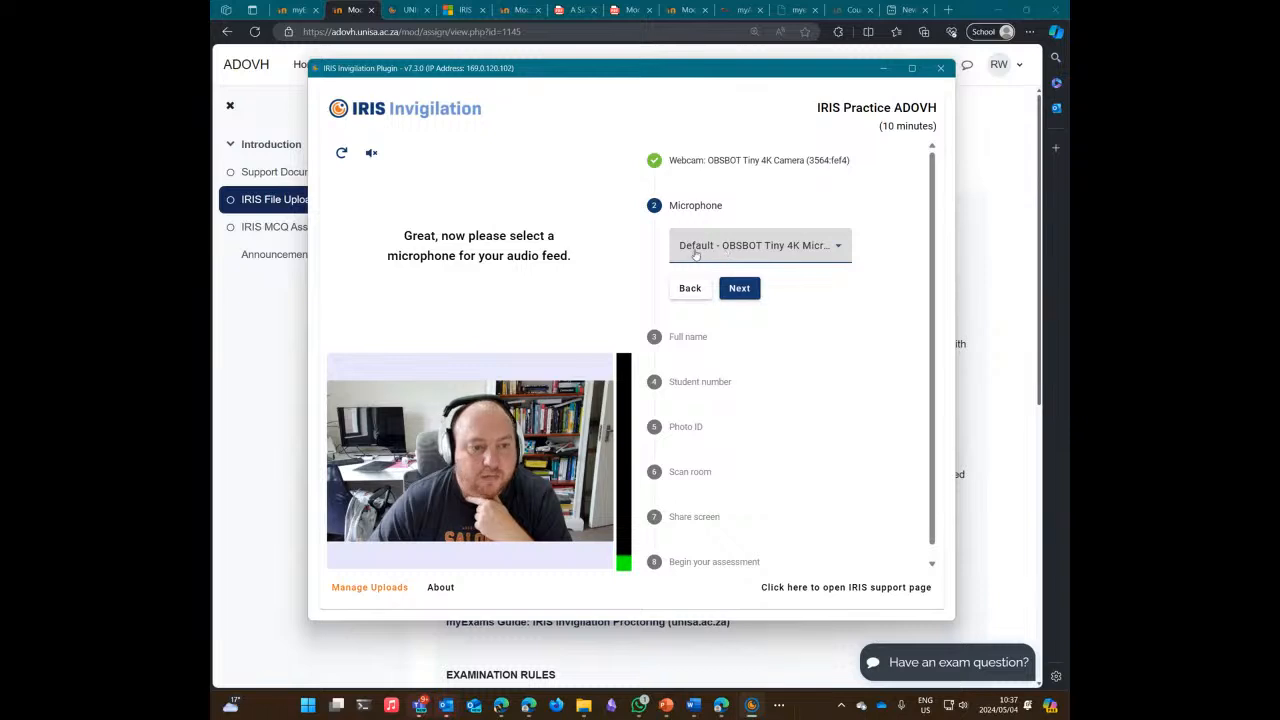
{"action": "left_click", "coordinate": [738, 286]}
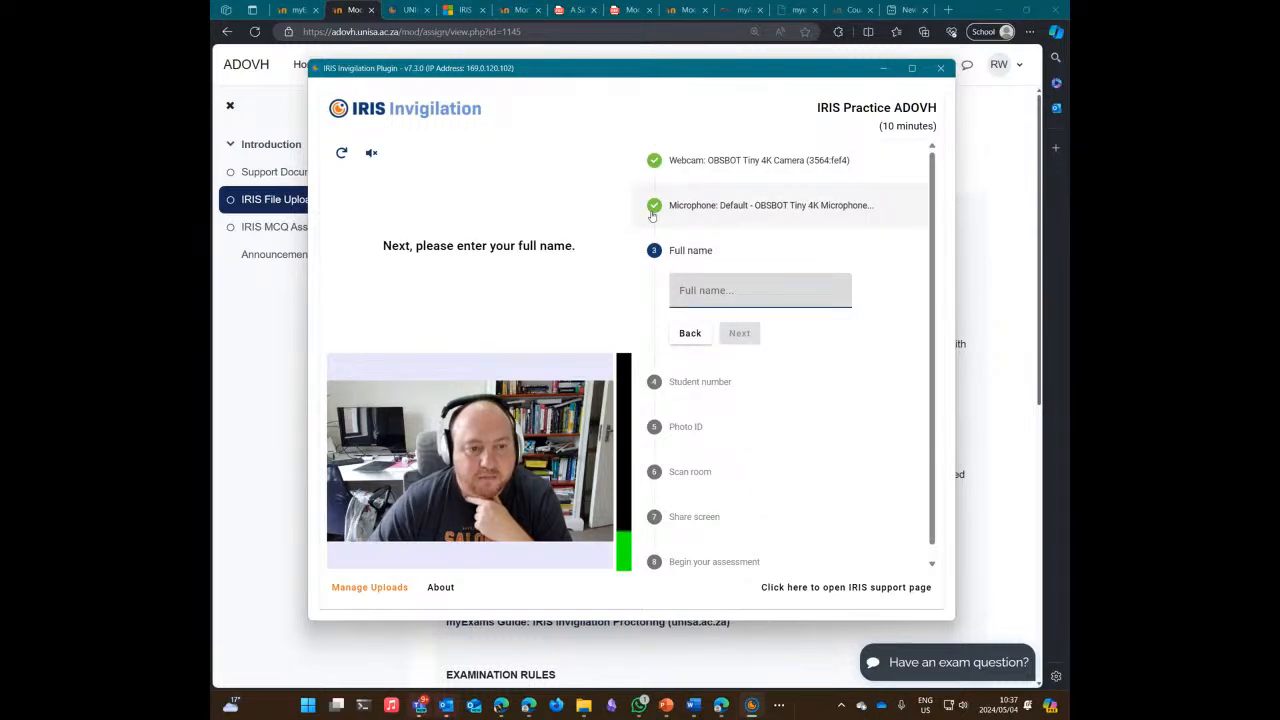
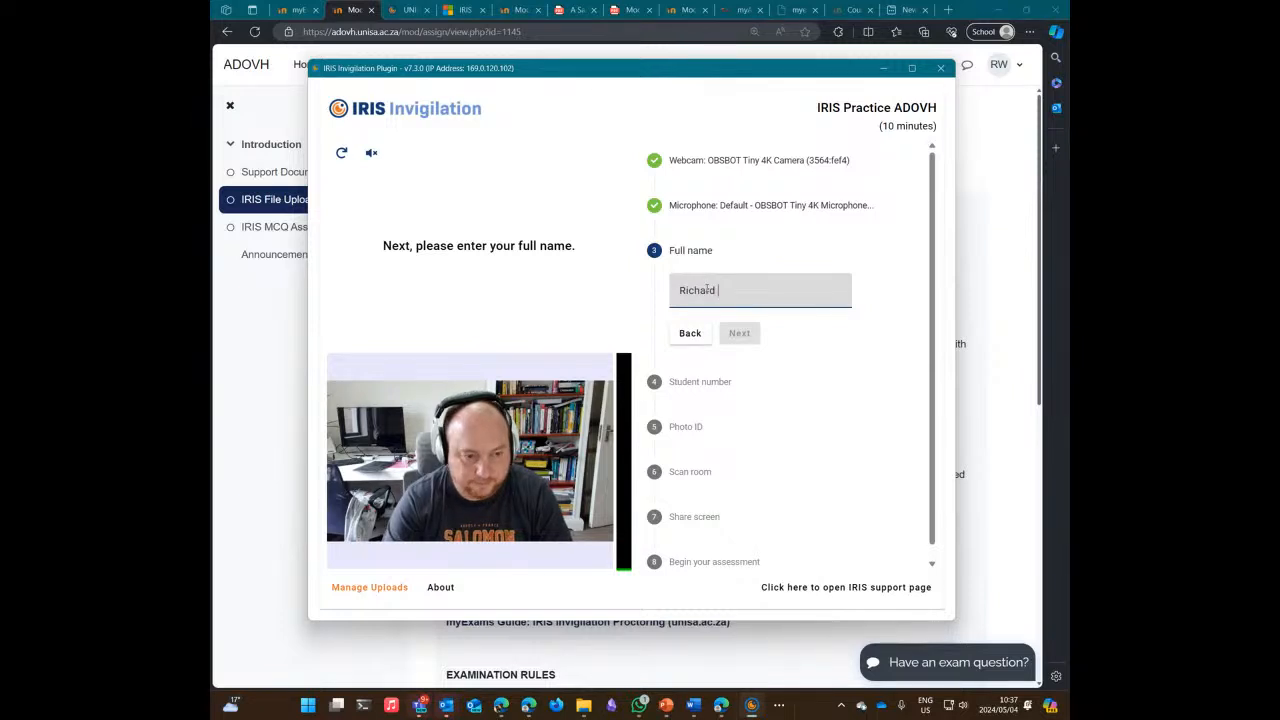
Step: Enter the student's full name and student number in IRIS
{"action": "left_click", "coordinate": [737, 334]}
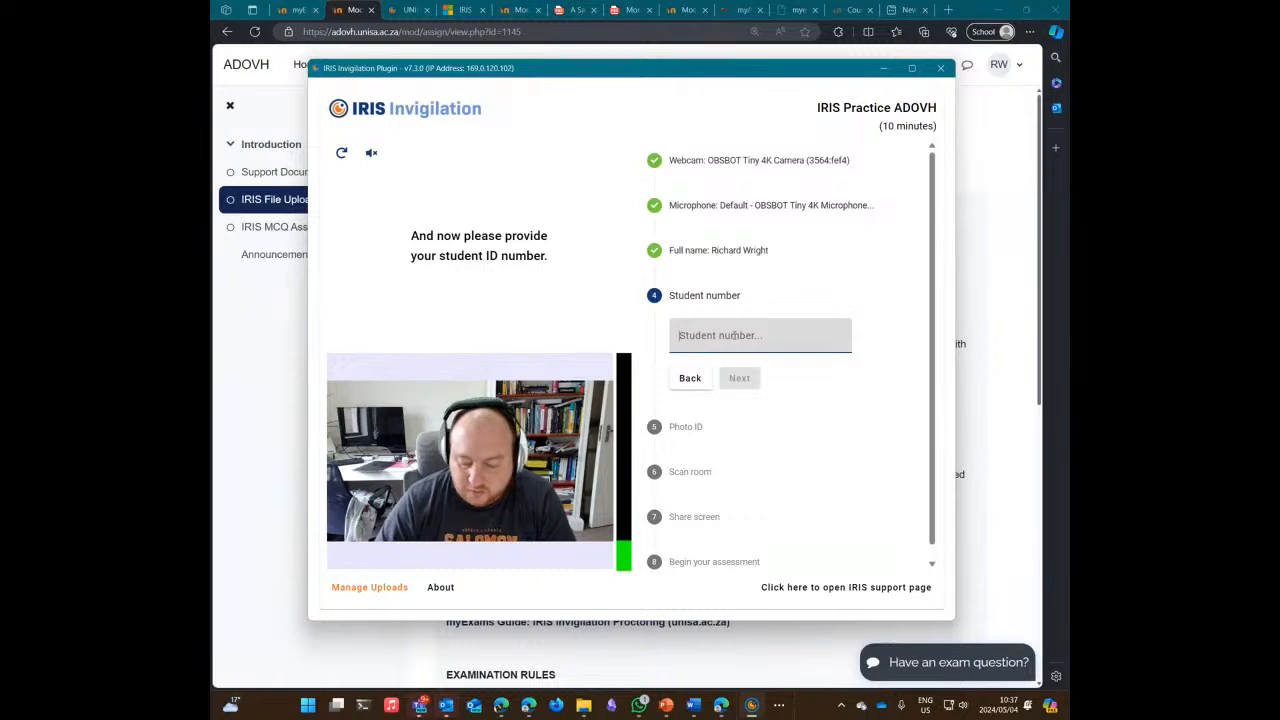
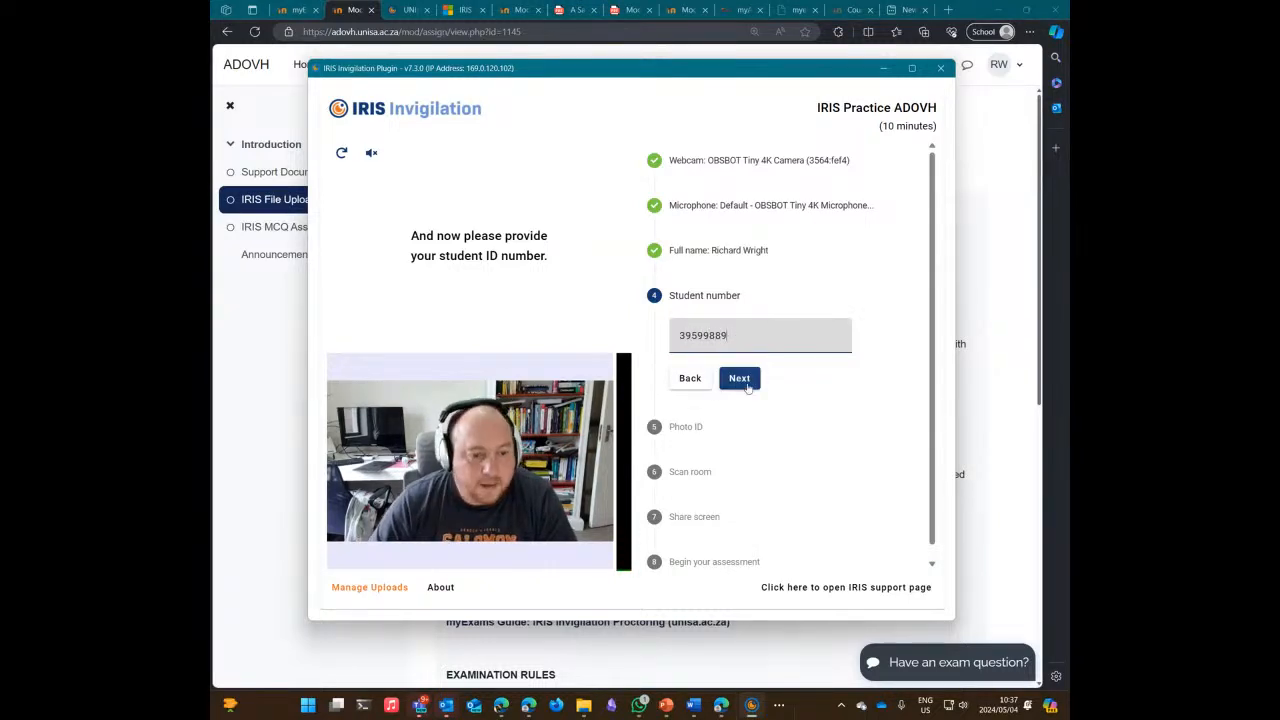
{"action": "left_click", "coordinate": [741, 379]}
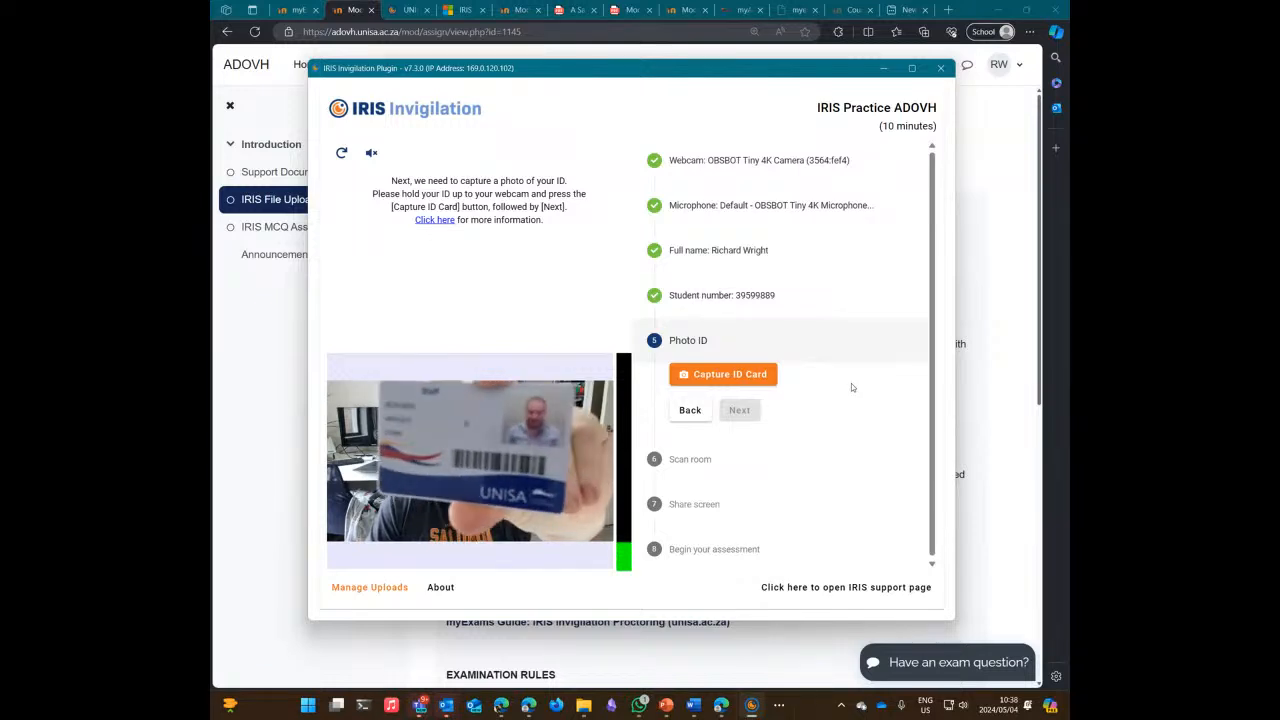
Step: Photograph the held-up ID card, then record a room scan using Start Scan and Stop Scan
{"action": "left_click", "coordinate": [745, 378]}
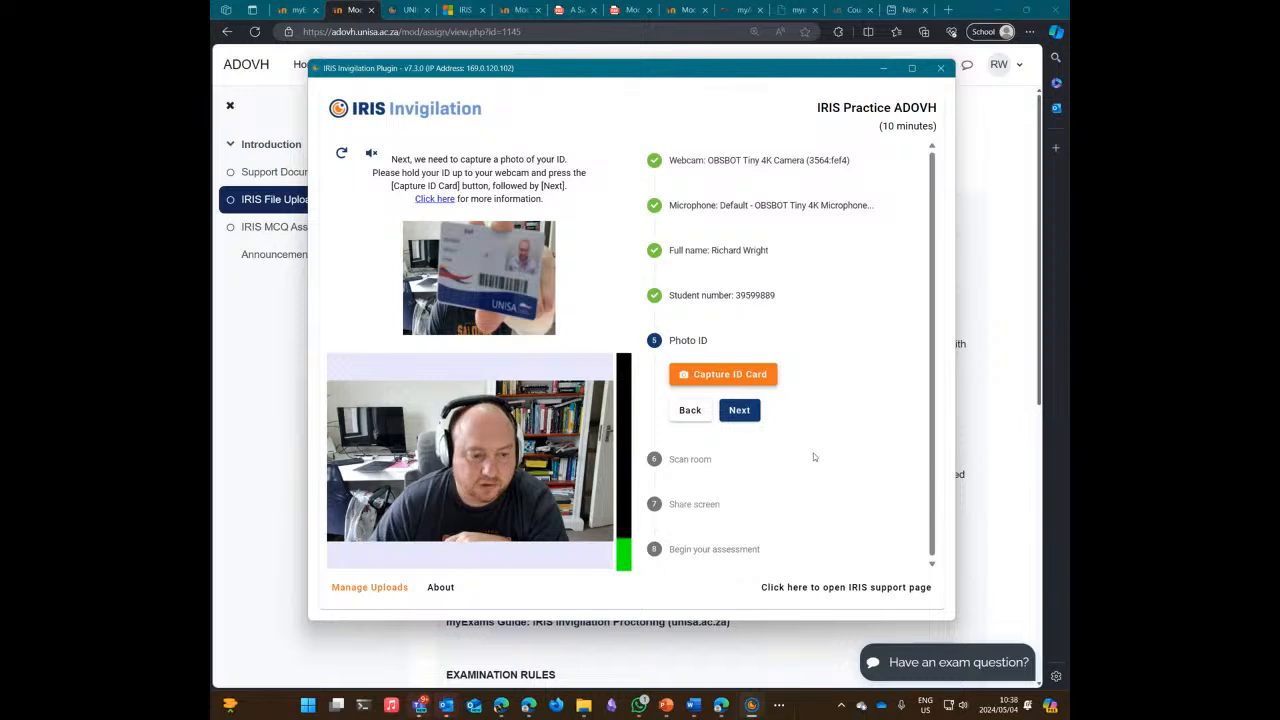
{"action": "left_click", "coordinate": [740, 412]}
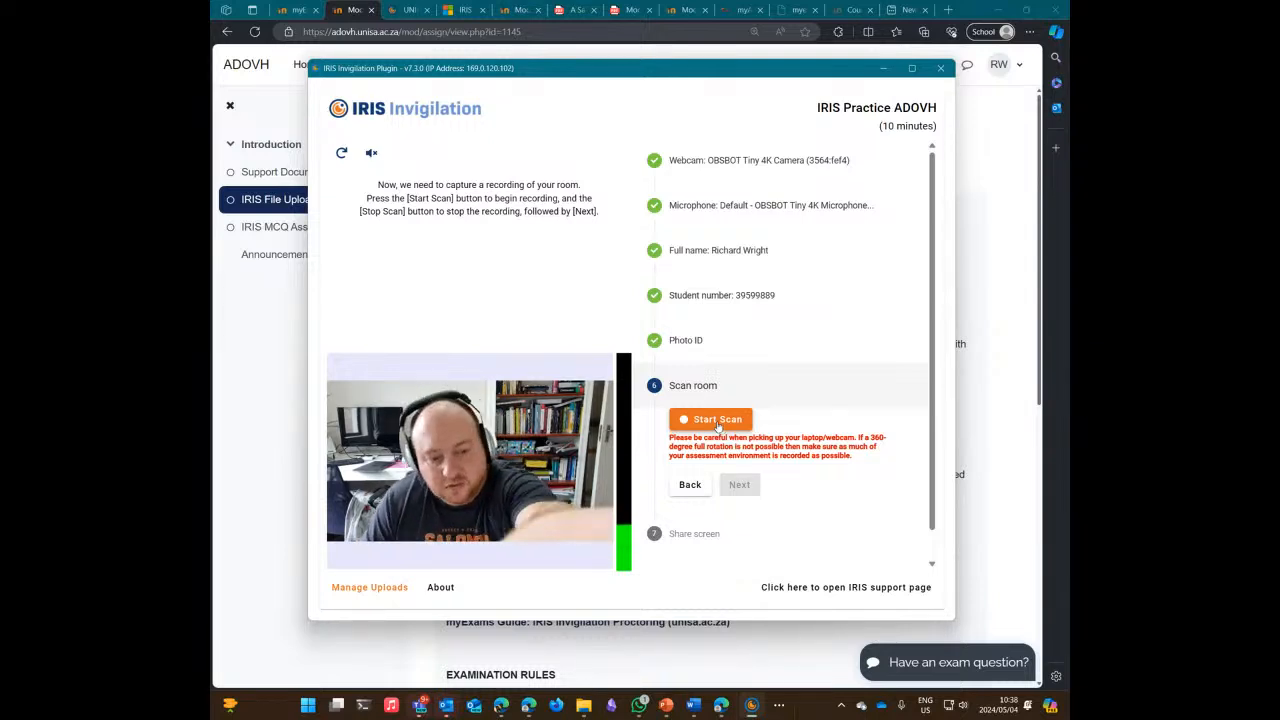
{"action": "left_click", "coordinate": [716, 420]}
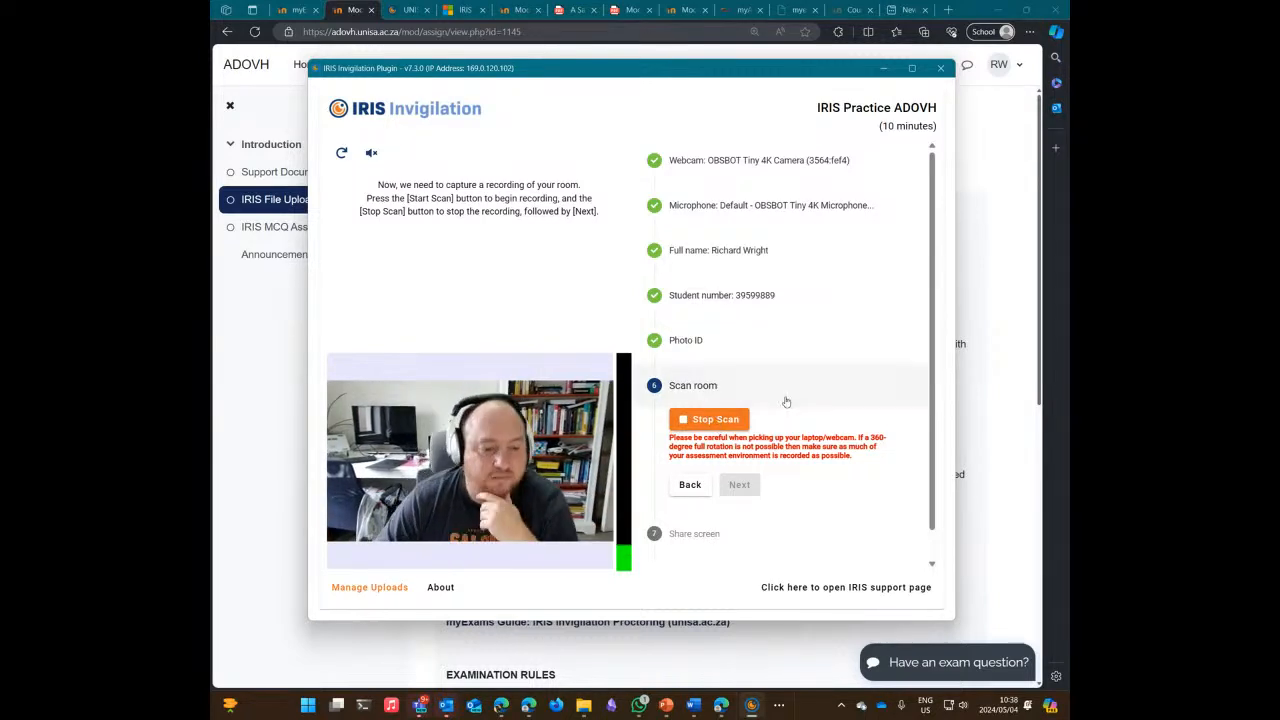
{"action": "left_click", "coordinate": [703, 419]}
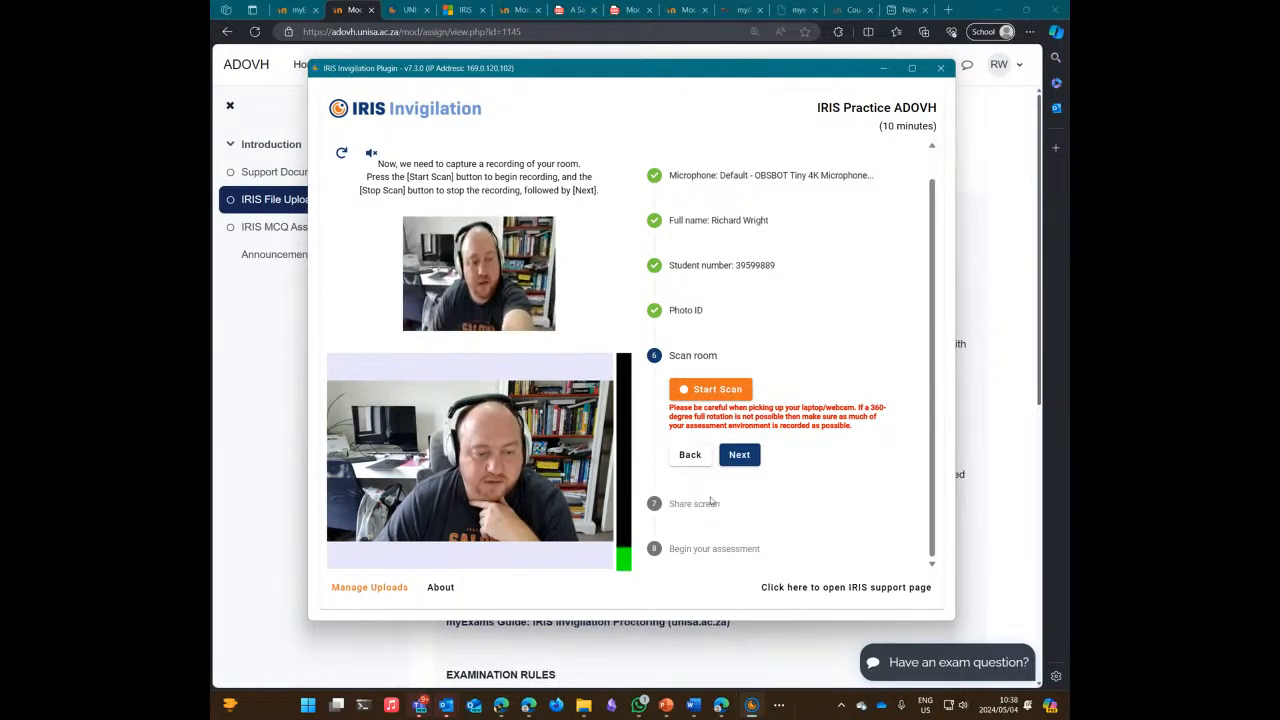
Step: Share the entire screen with IRIS, finish setup and start the 10-minute assessment
{"action": "left_click", "coordinate": [739, 456]}
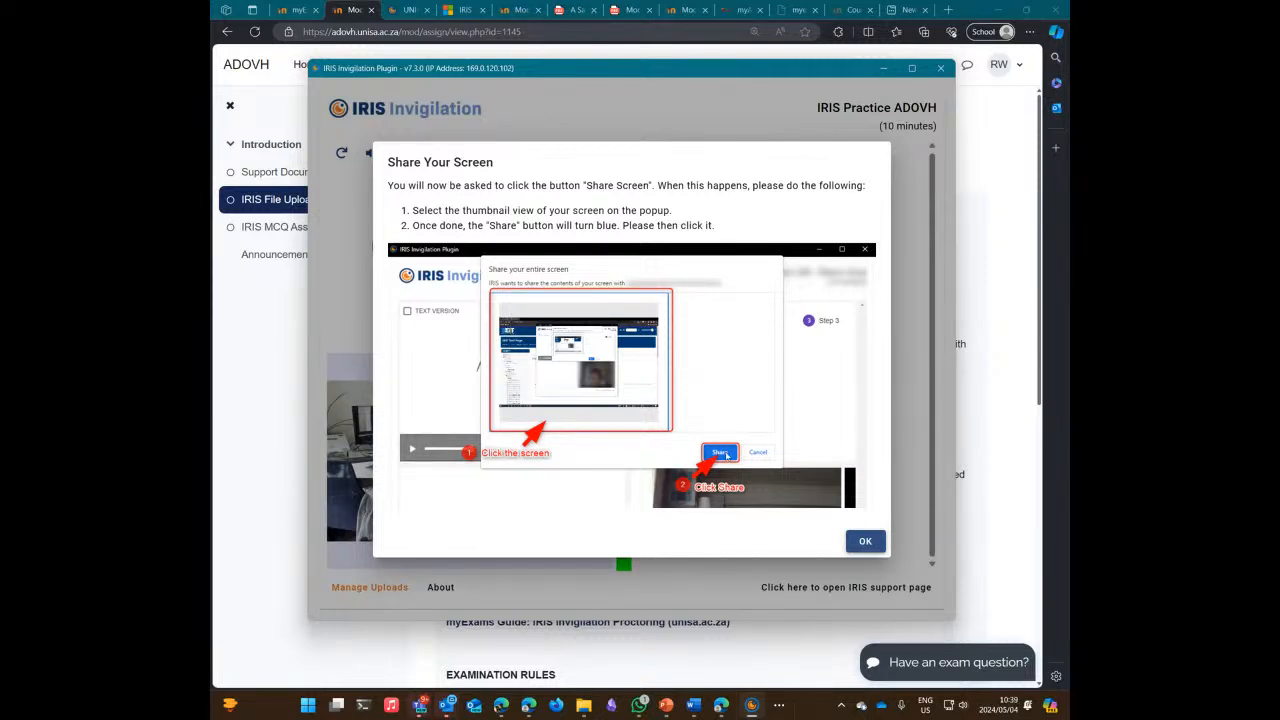
{"action": "left_click", "coordinate": [865, 543]}
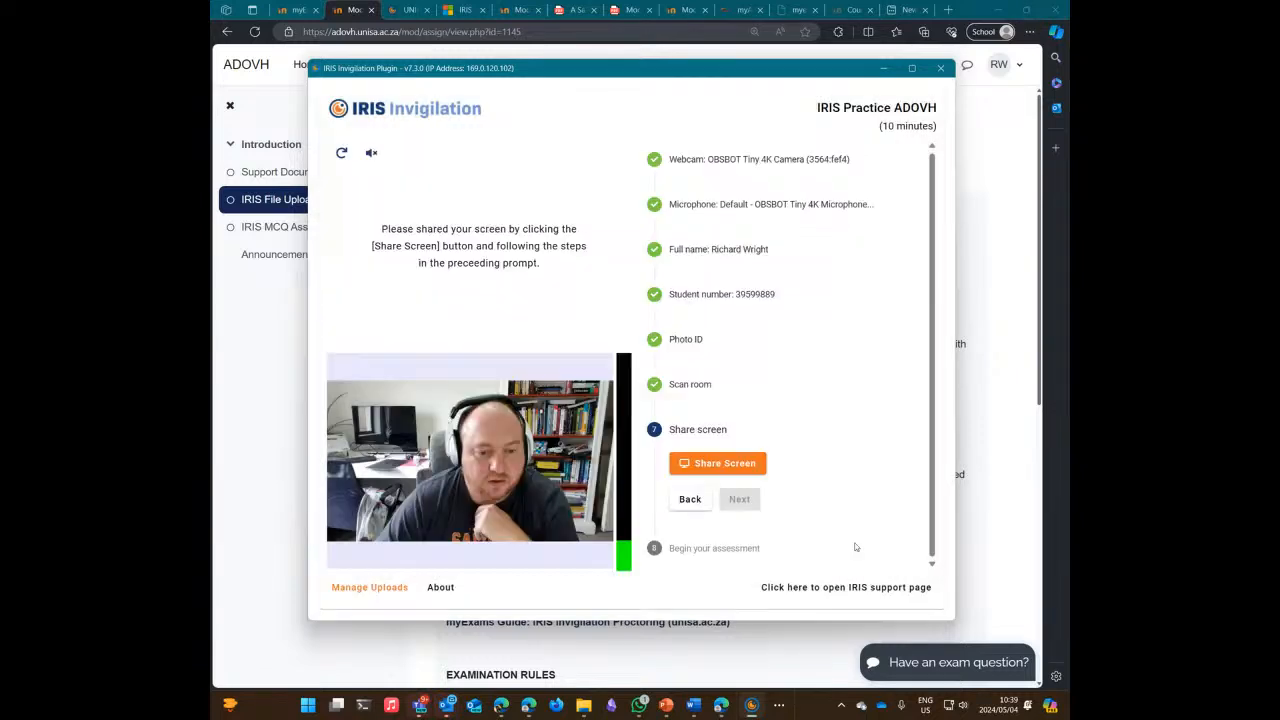
{"action": "left_click", "coordinate": [697, 465]}
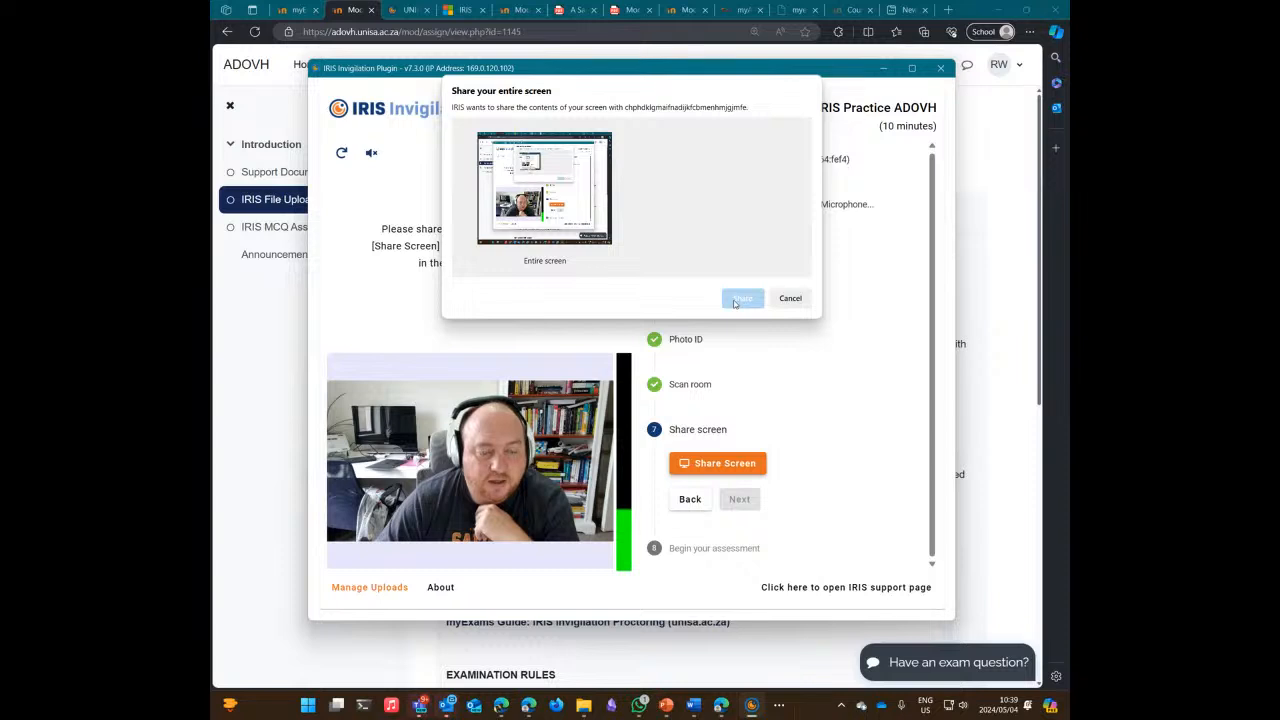
{"action": "left_click", "coordinate": [561, 173]}
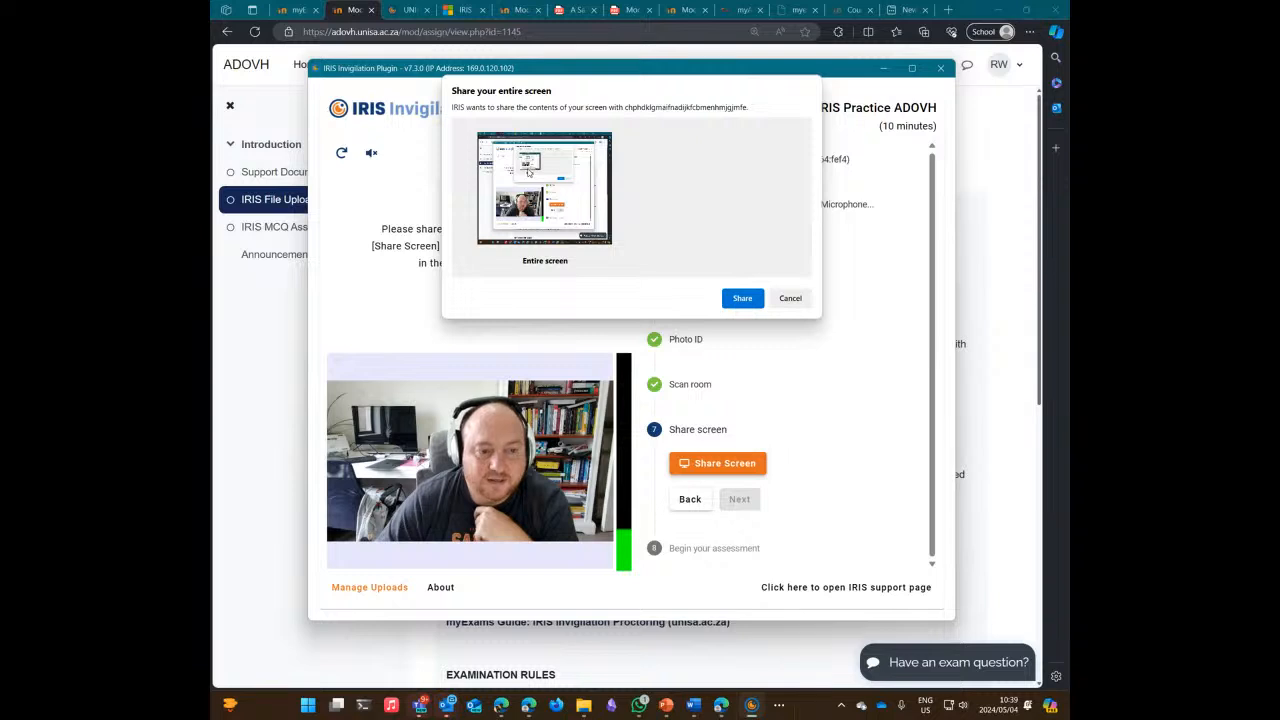
{"action": "left_click", "coordinate": [740, 298]}
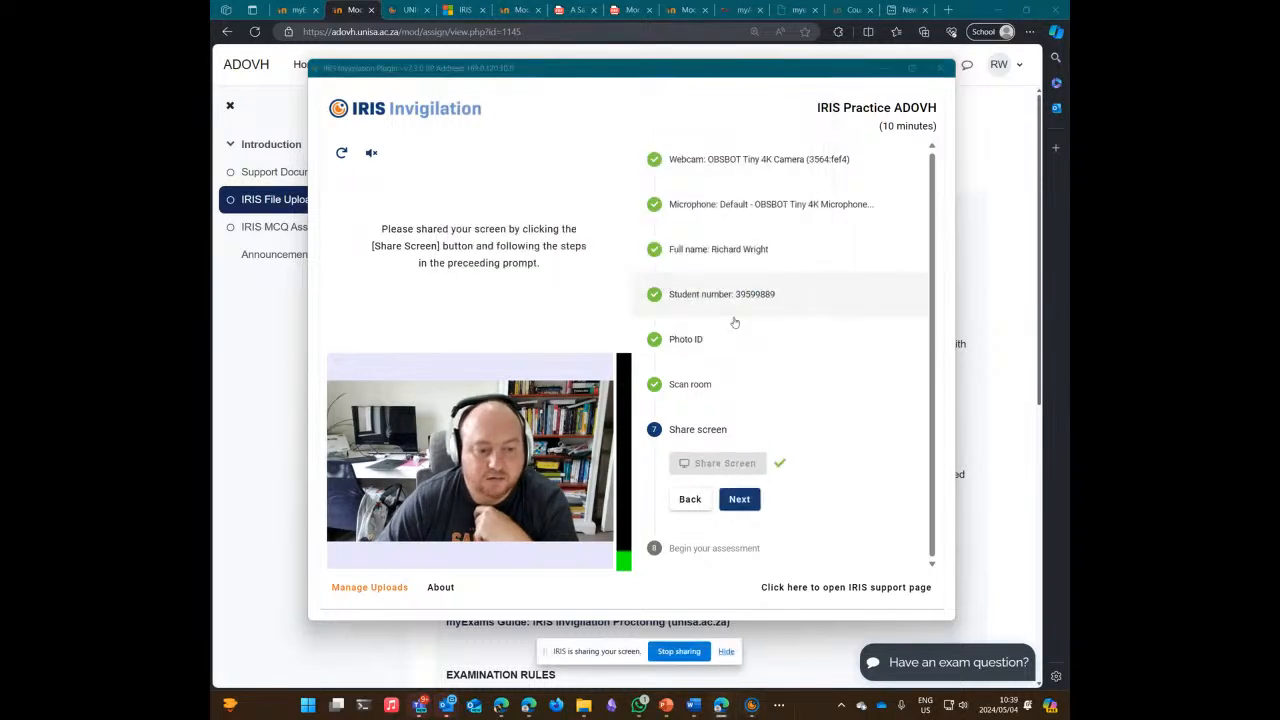
{"action": "left_click", "coordinate": [740, 499]}
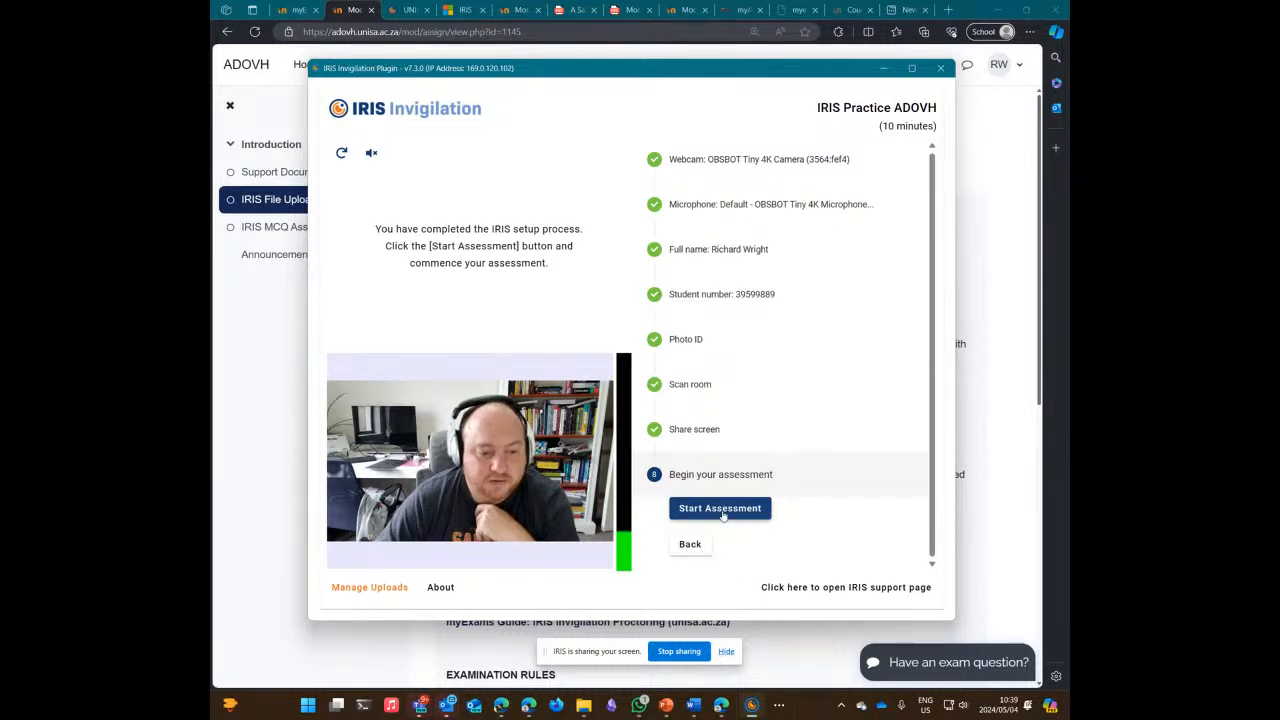
{"action": "left_click", "coordinate": [722, 510]}
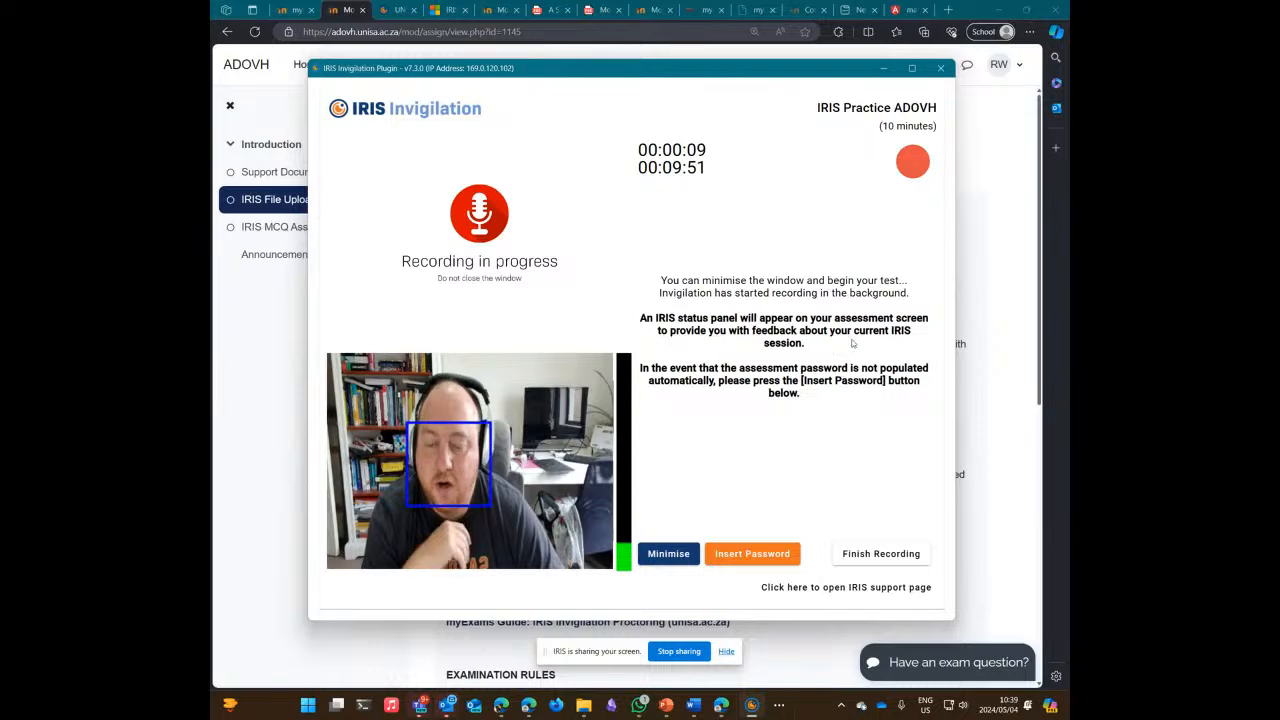
Step: Minimise the IRIS invigilation window to reveal the assignment page
{"action": "left_click", "coordinate": [883, 69]}
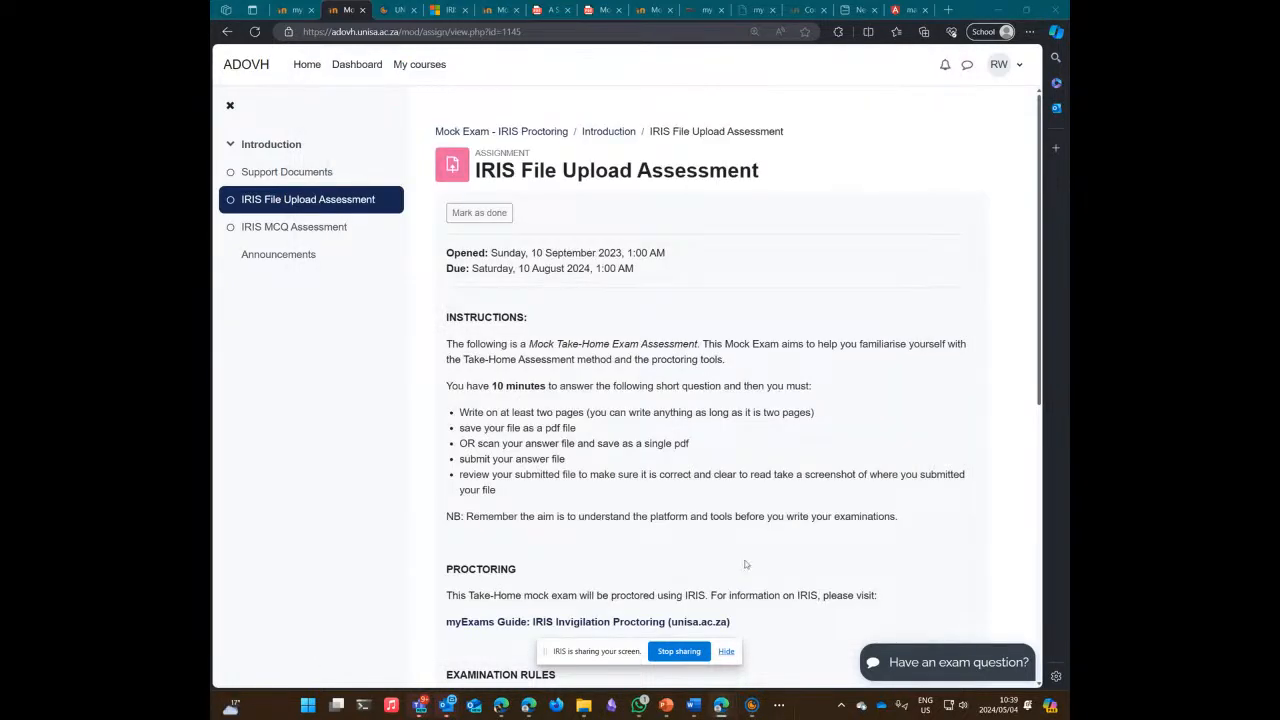
{"action": "left_click", "coordinate": [752, 705]}
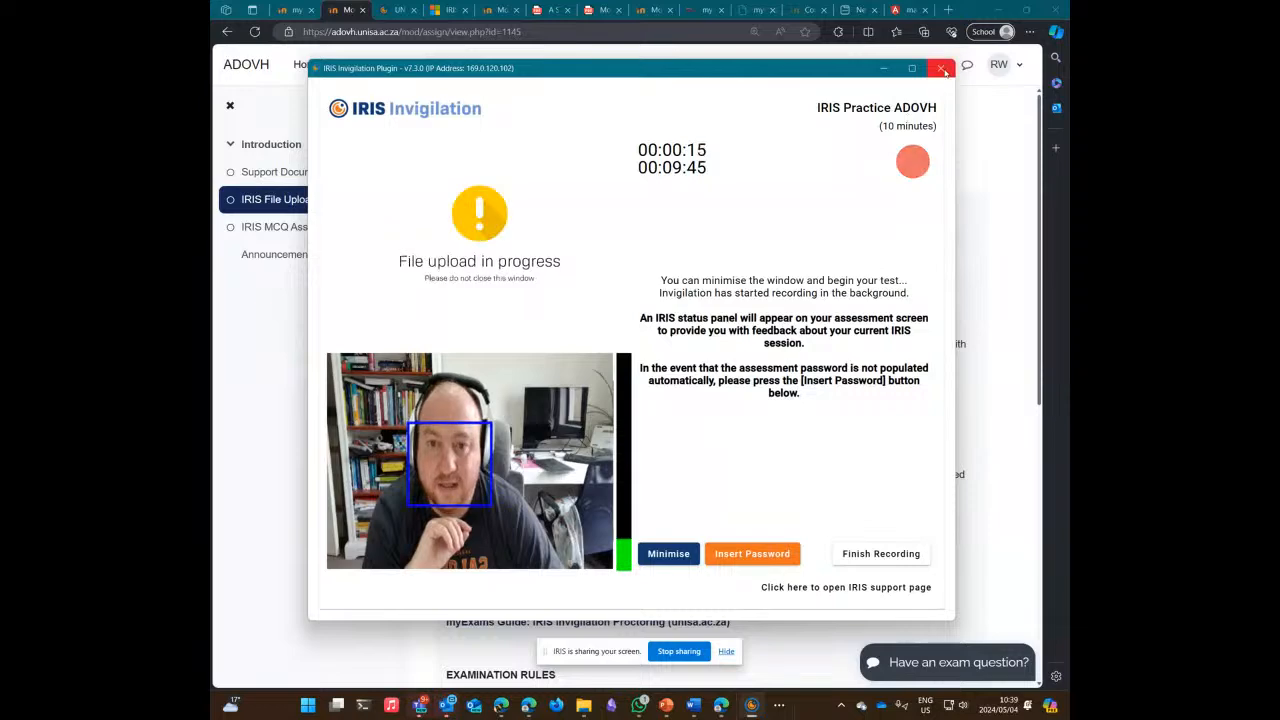
{"action": "left_click", "coordinate": [883, 68]}
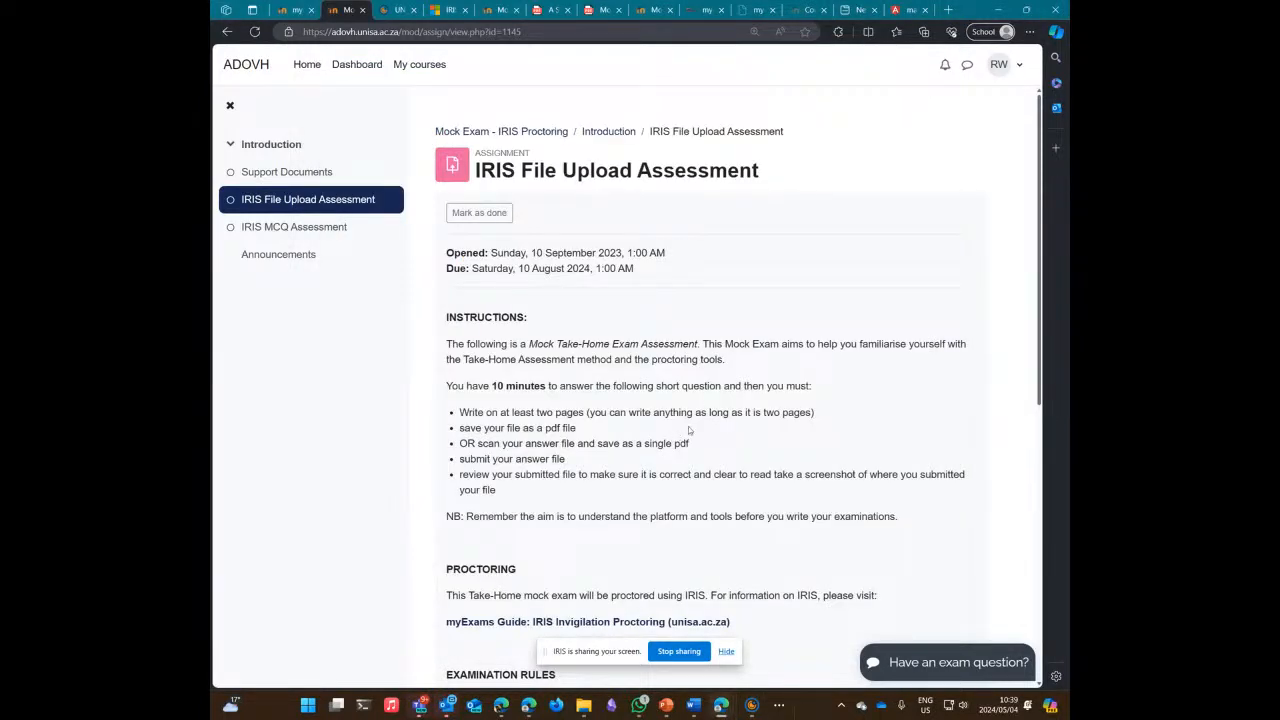
{"action": "scroll", "coordinate": [688, 430], "scroll_direction": "down", "scroll_amount": 3}
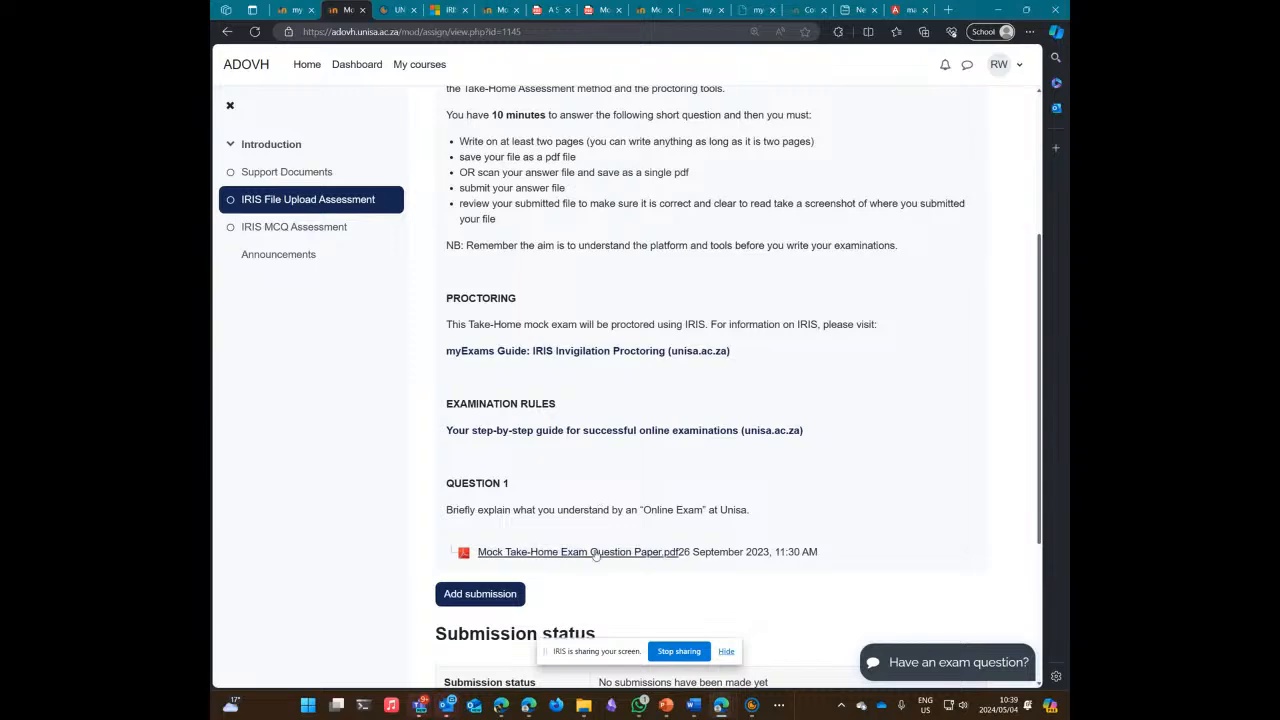
Step: Download the Mock Take-Home Exam Question Paper PDF and scroll to Submission status
{"action": "left_click", "coordinate": [595, 555]}
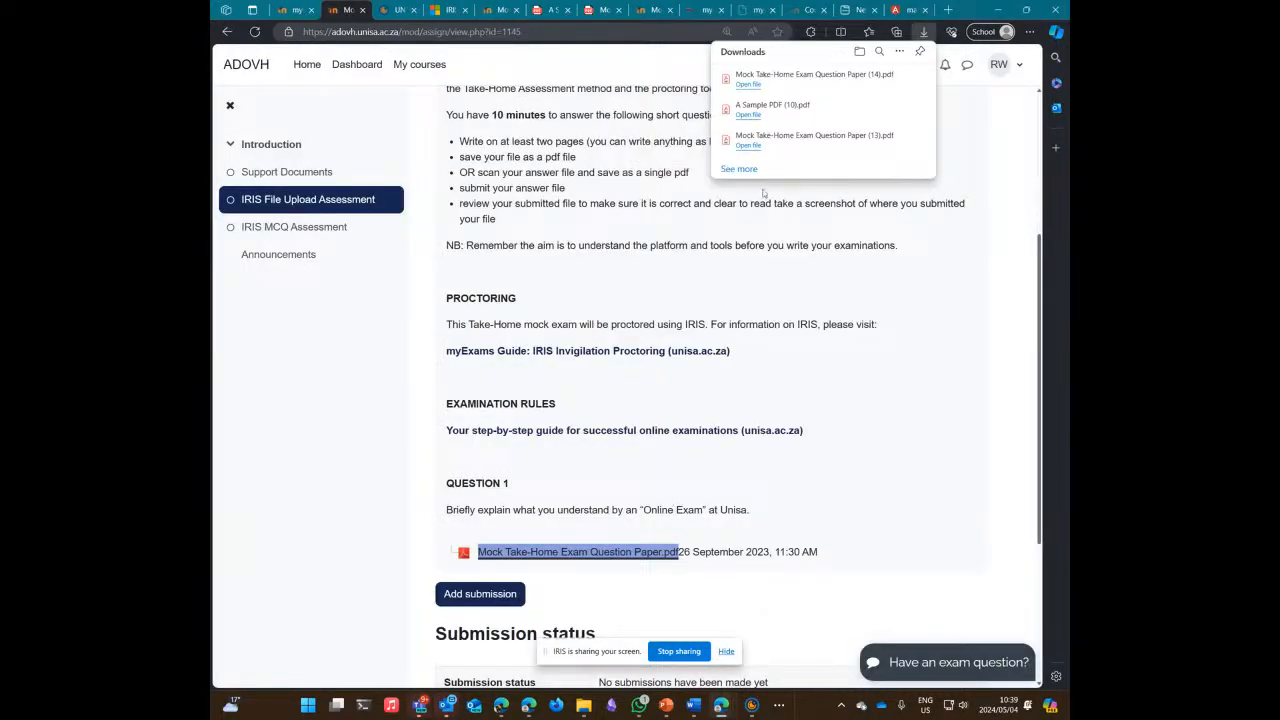
{"action": "left_click", "coordinate": [688, 192]}
{"action": "scroll", "coordinate": [742, 370], "scroll_direction": "down", "scroll_amount": 2}
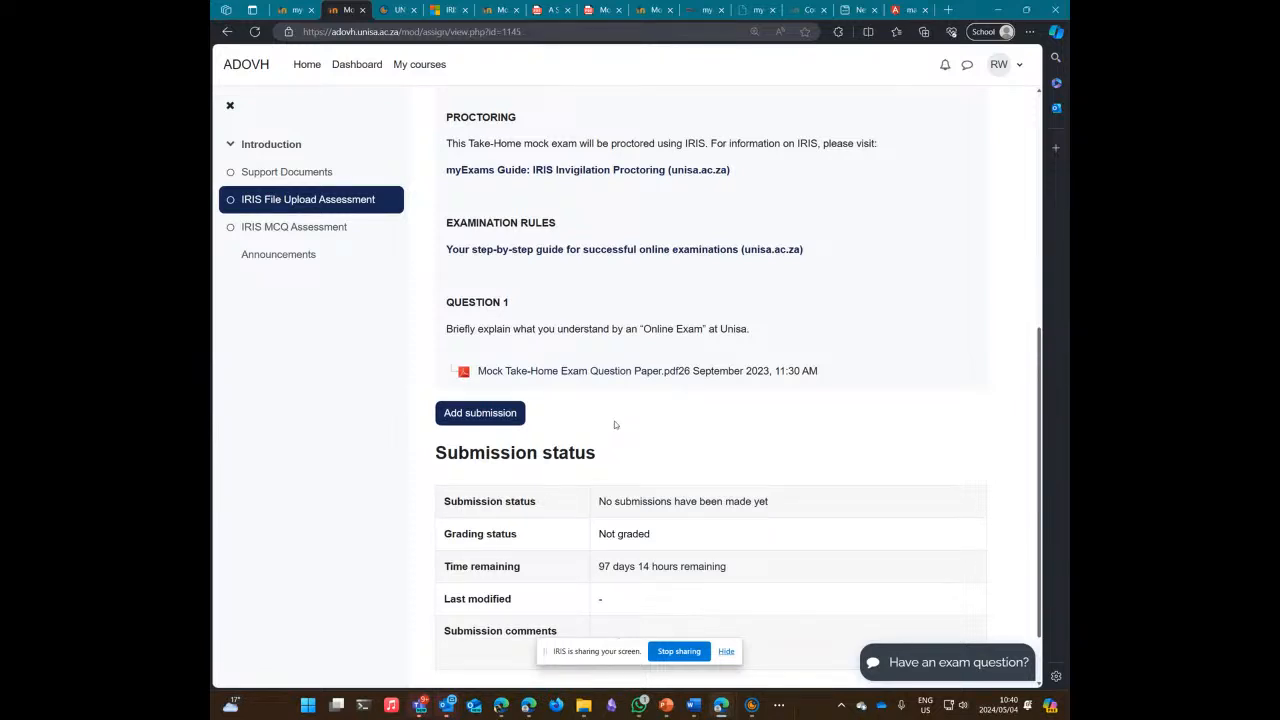
{"action": "scroll", "coordinate": [626, 417], "scroll_direction": "down", "scroll_amount": 1}
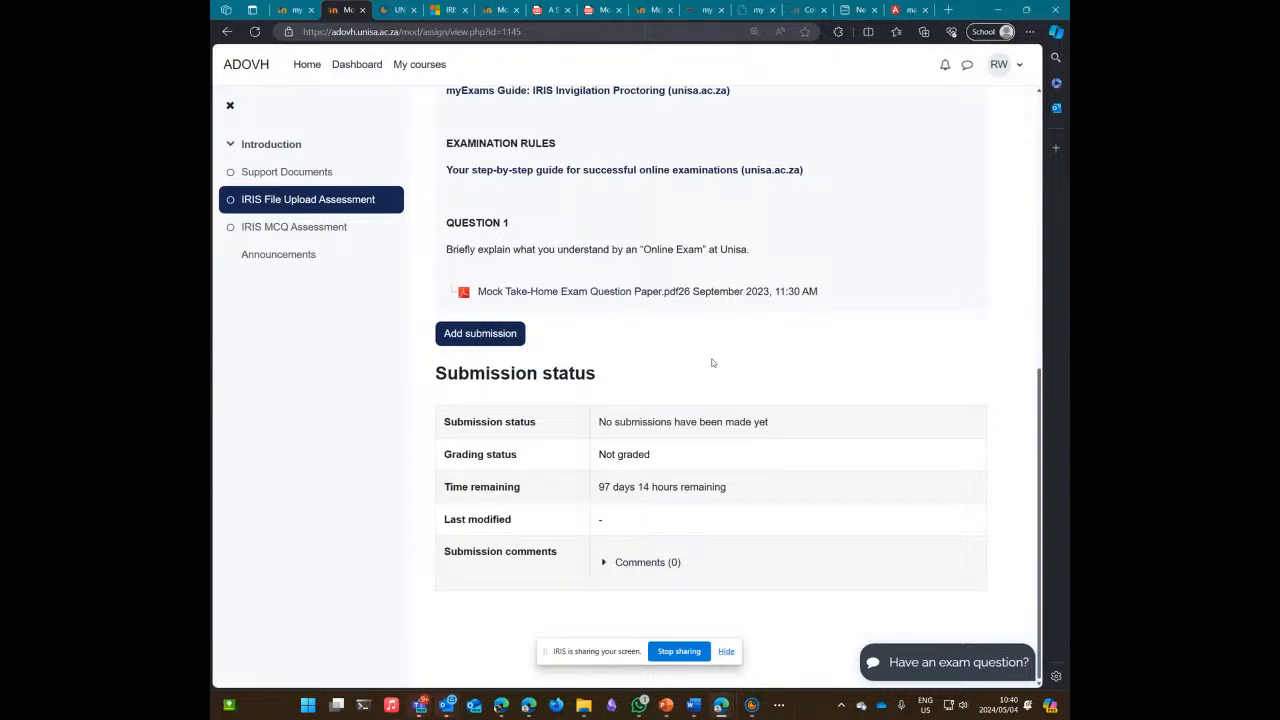
Step: Attach and upload A Sample PDF.pdf to the assignment submission
{"action": "left_click", "coordinate": [491, 340]}
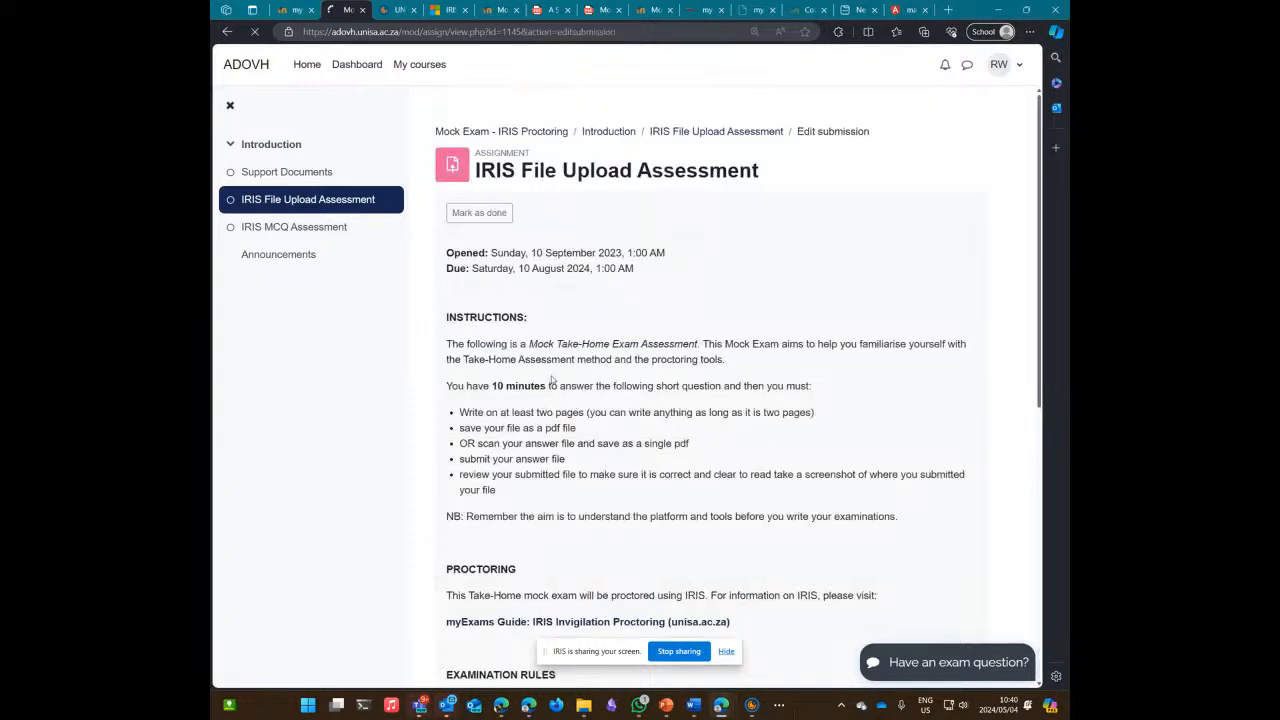
{"action": "scroll", "coordinate": [574, 363], "scroll_direction": "down", "scroll_amount": 6}
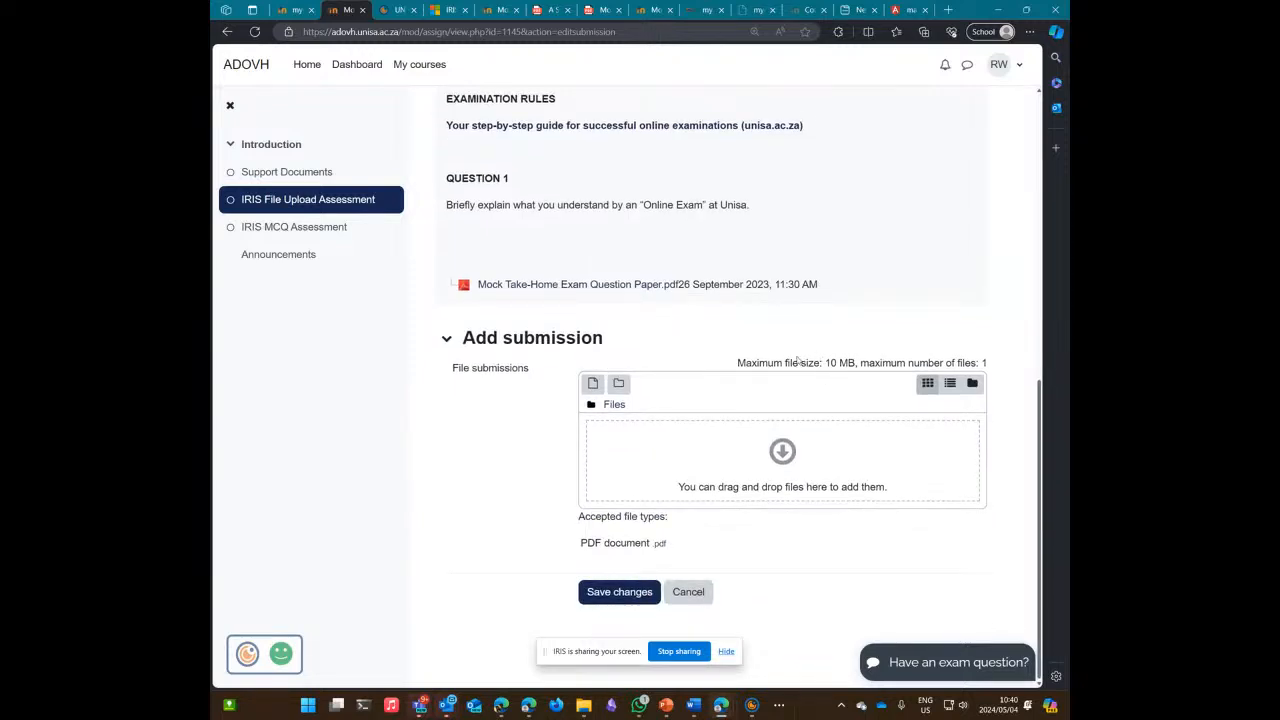
{"action": "left_click", "coordinate": [592, 383]}
{"action": "left_click", "coordinate": [531, 314]}
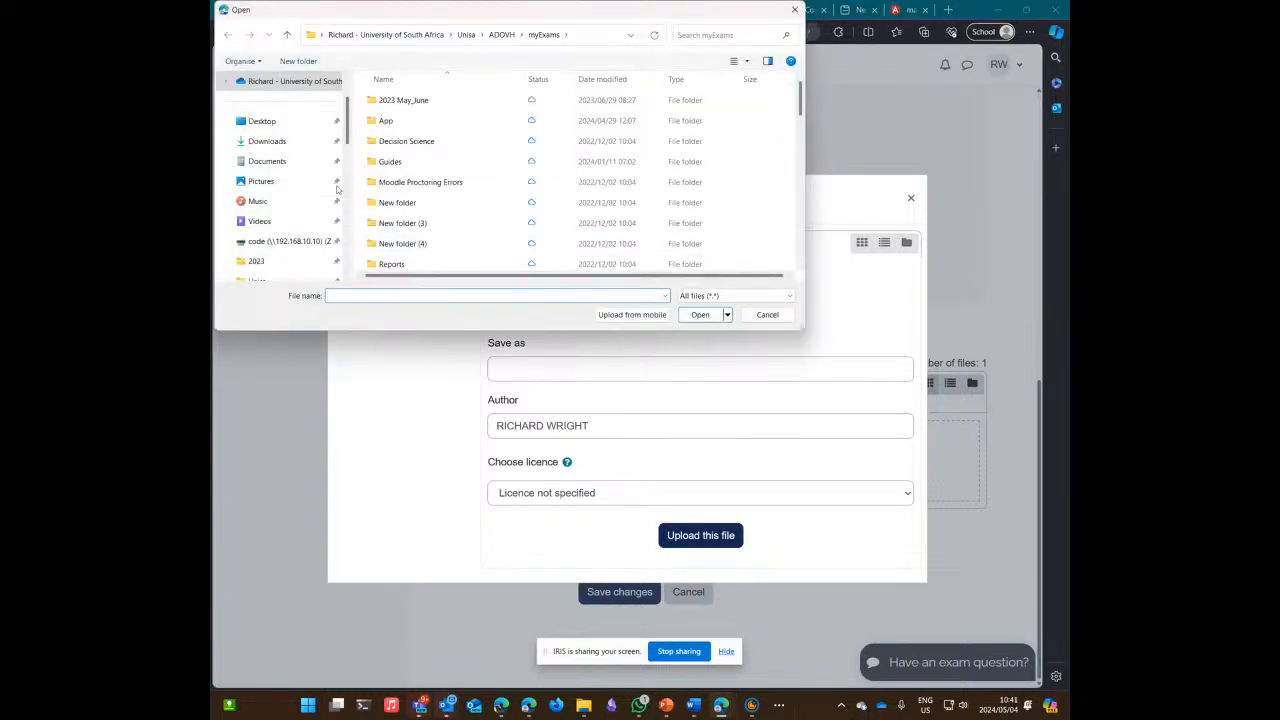
{"action": "scroll", "coordinate": [410, 172], "scroll_direction": "down", "scroll_amount": 3}
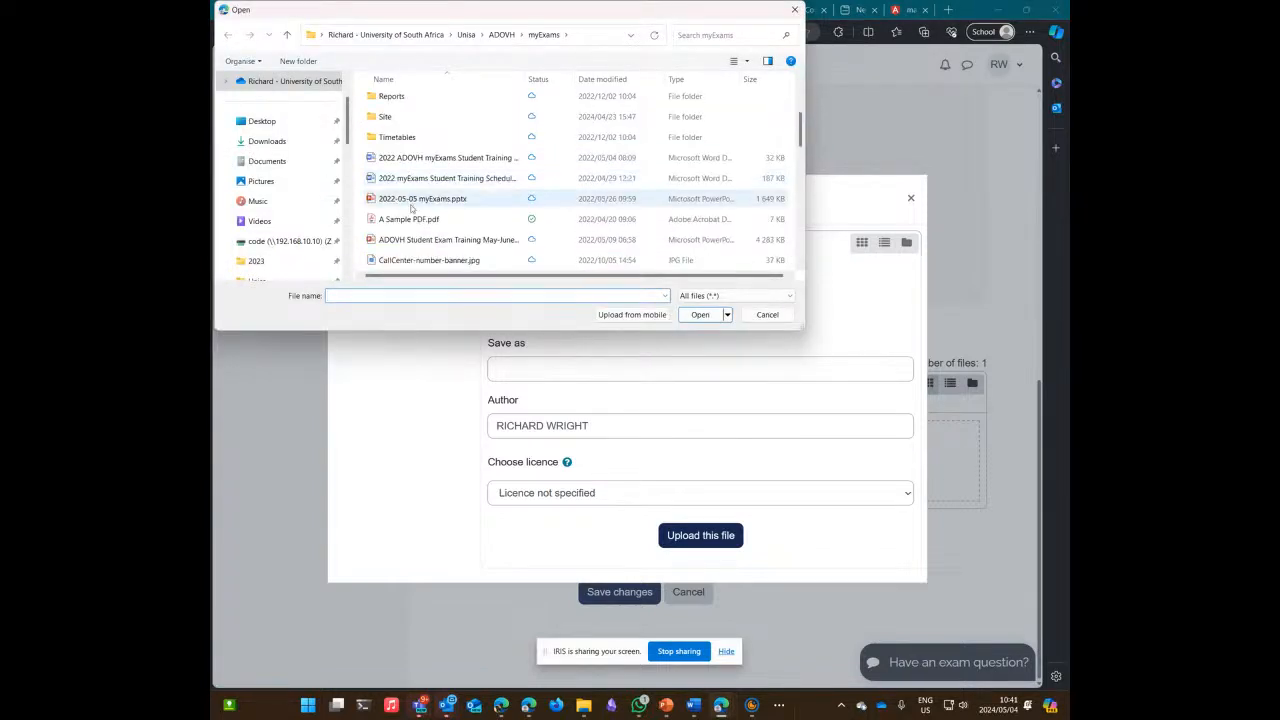
{"action": "left_click", "coordinate": [412, 219]}
{"action": "left_click", "coordinate": [686, 319]}
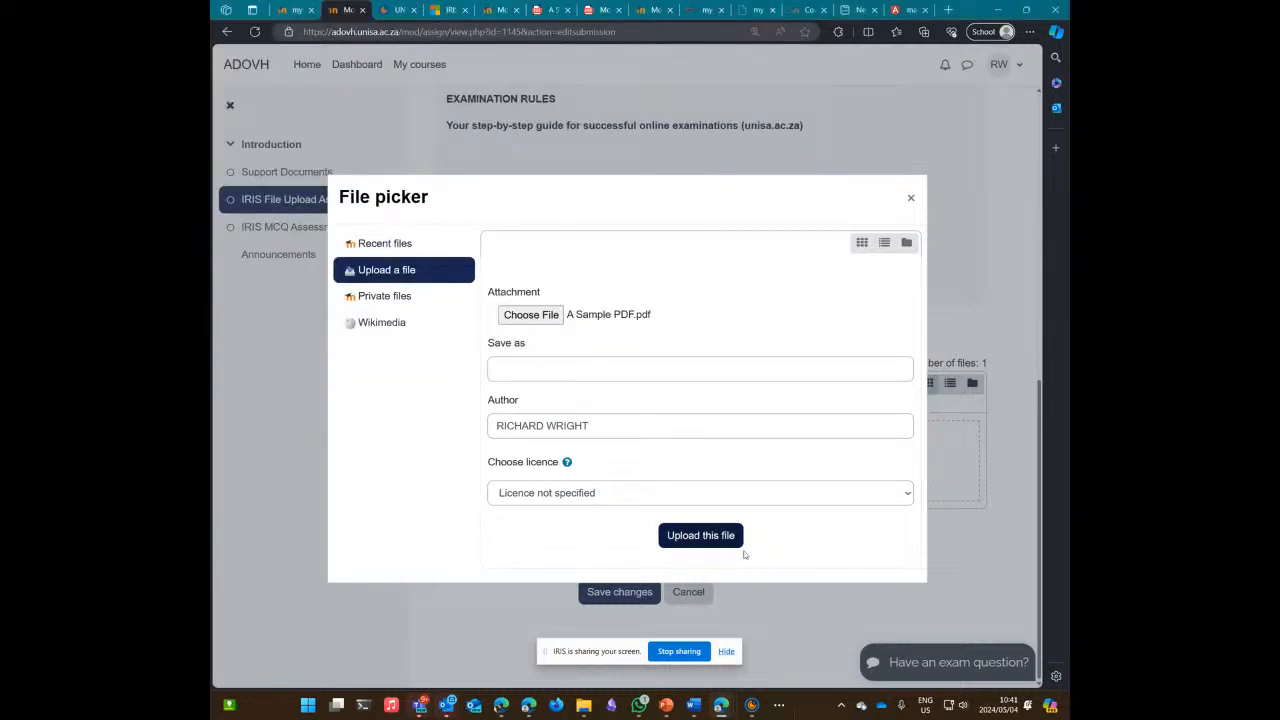
{"action": "left_click", "coordinate": [705, 537]}
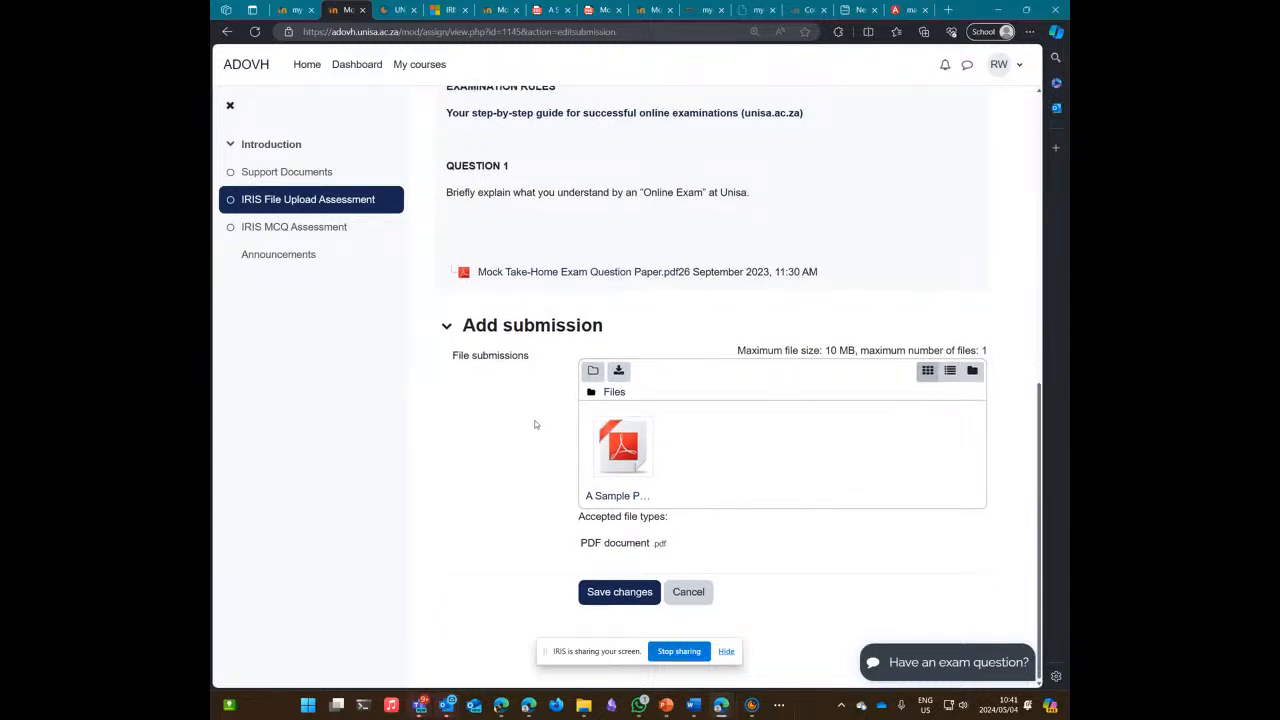
Step: Check on IRIS, hide it again, and save changes so the status reads Submitted for grading
{"action": "left_click", "coordinate": [752, 705]}
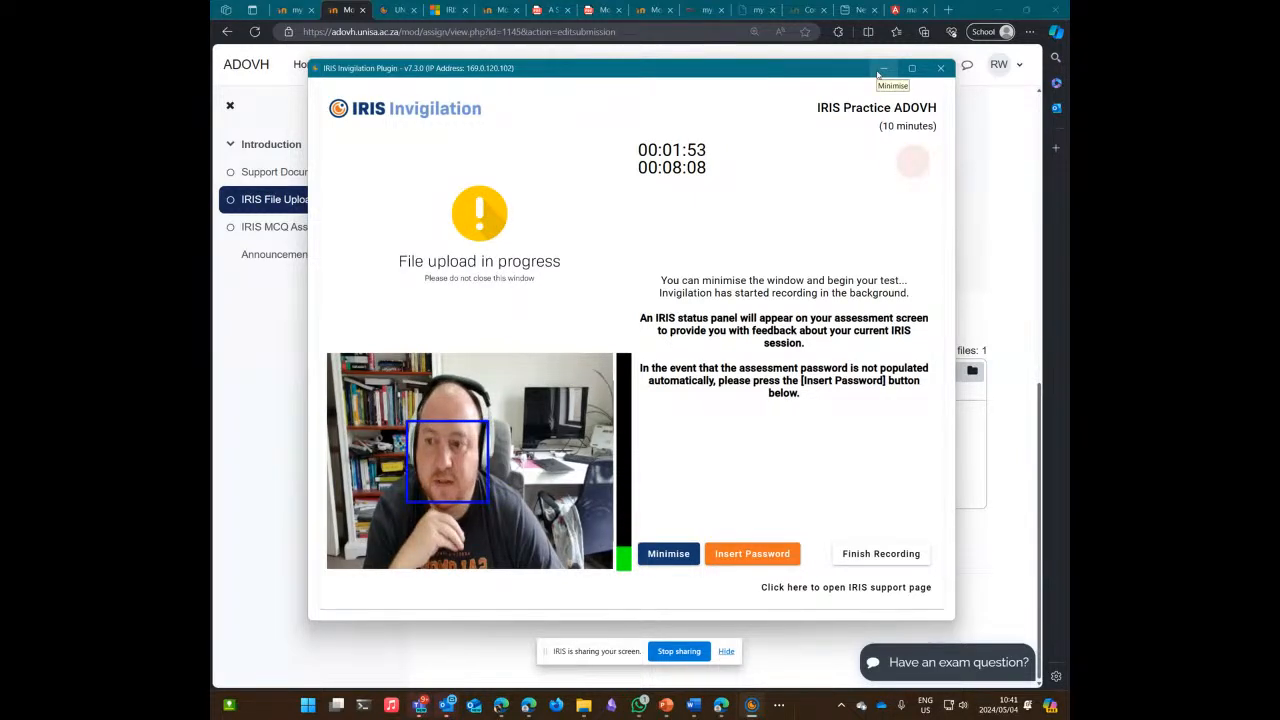
{"action": "left_click", "coordinate": [880, 70]}
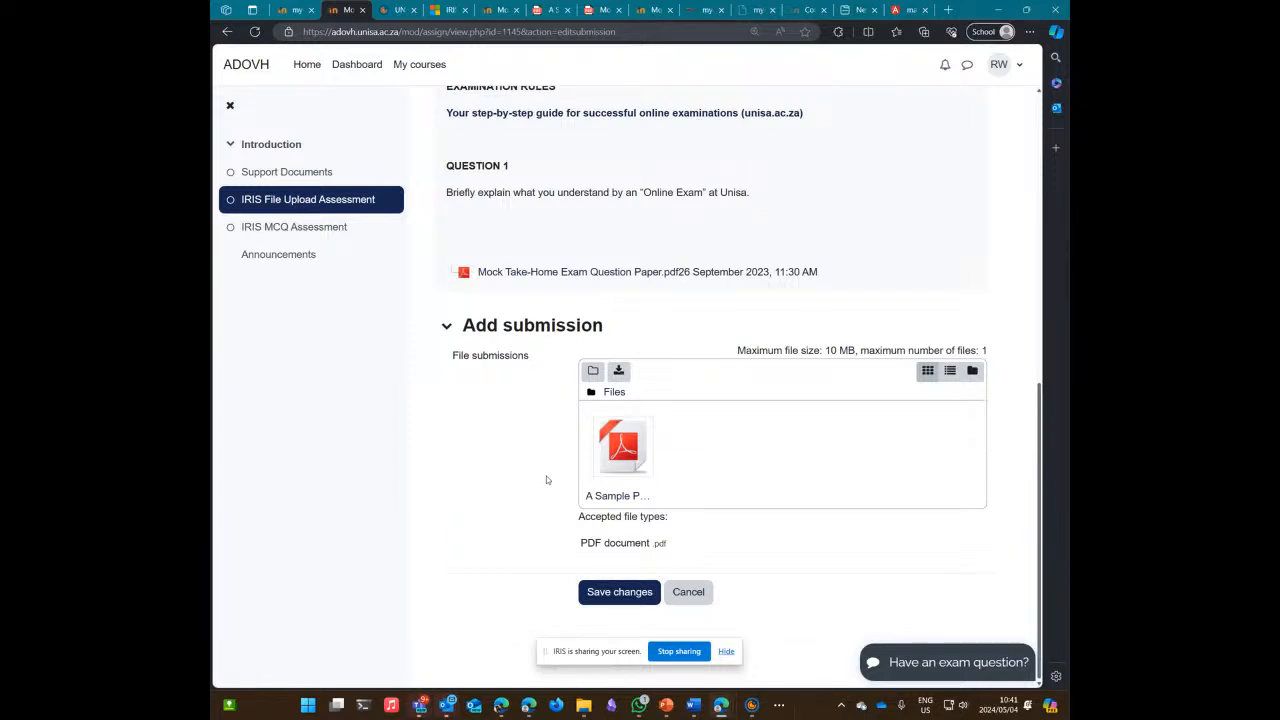
{"action": "scroll", "coordinate": [545, 480], "scroll_direction": "up", "scroll_amount": 2}
{"action": "scroll", "coordinate": [545, 480], "scroll_direction": "down", "scroll_amount": 2}
{"action": "left_click", "coordinate": [620, 592]}
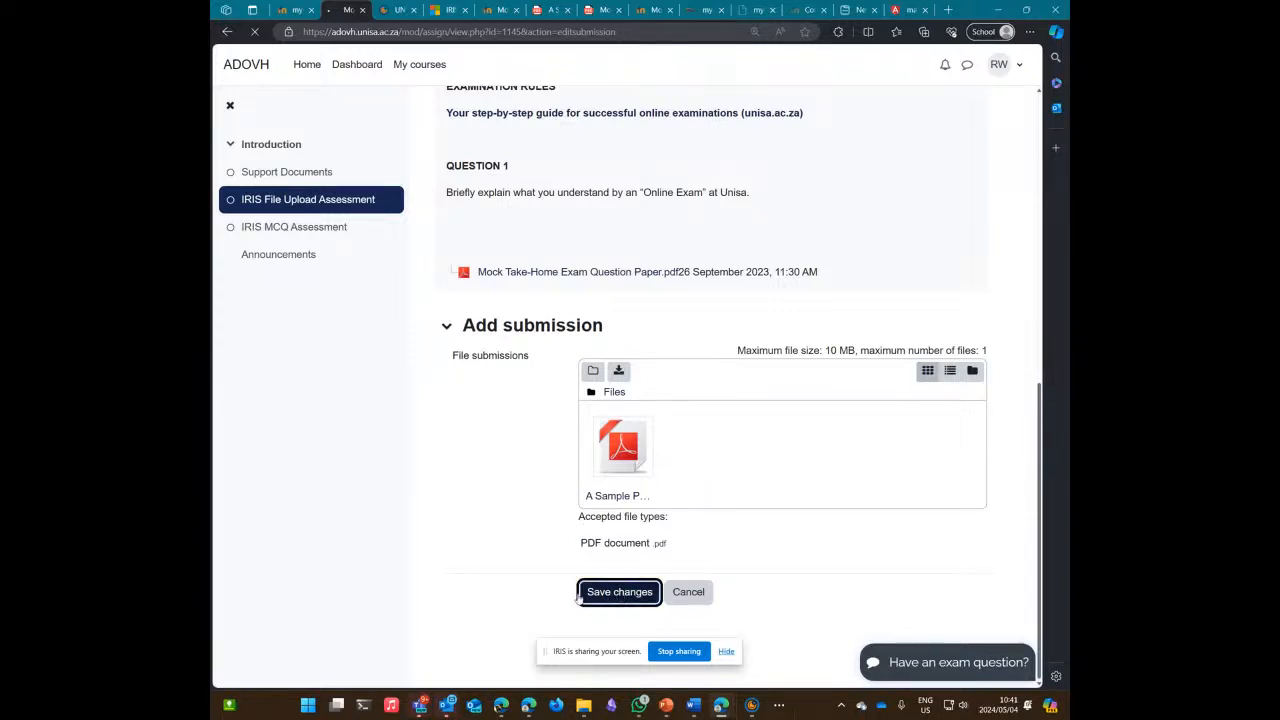
{"action": "scroll", "coordinate": [609, 533], "scroll_direction": "down", "scroll_amount": 5}
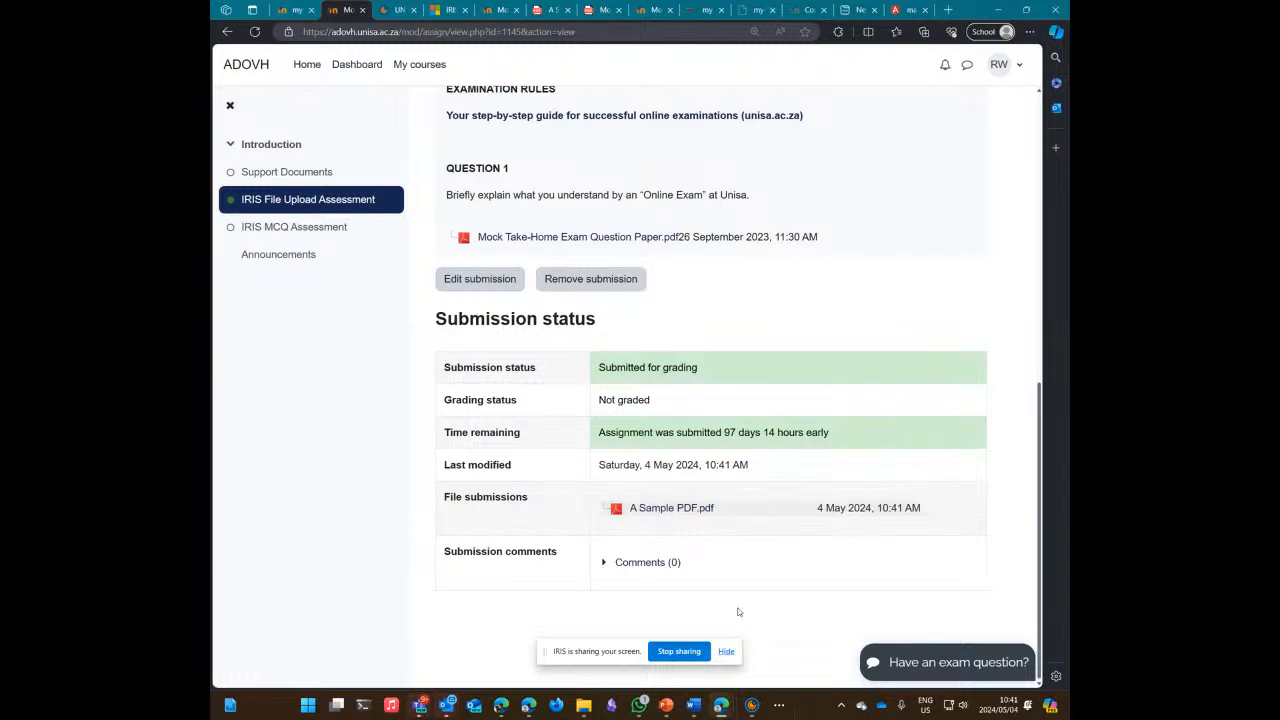
Step: Finish Recording in IRIS, unlock and confirm with Yes, then wait for File upload complete
{"action": "left_click", "coordinate": [752, 705]}
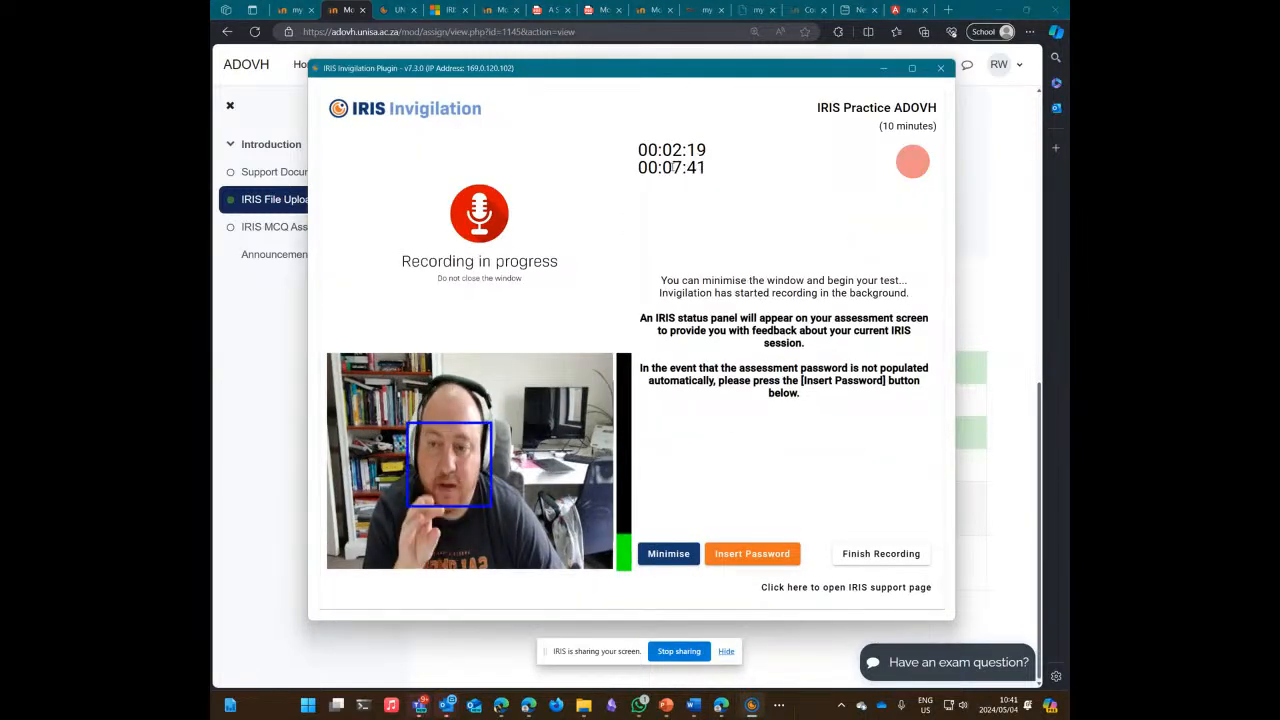
{"action": "left_click_drag", "start_coordinate": [673, 168], "coordinate": [686, 168]}
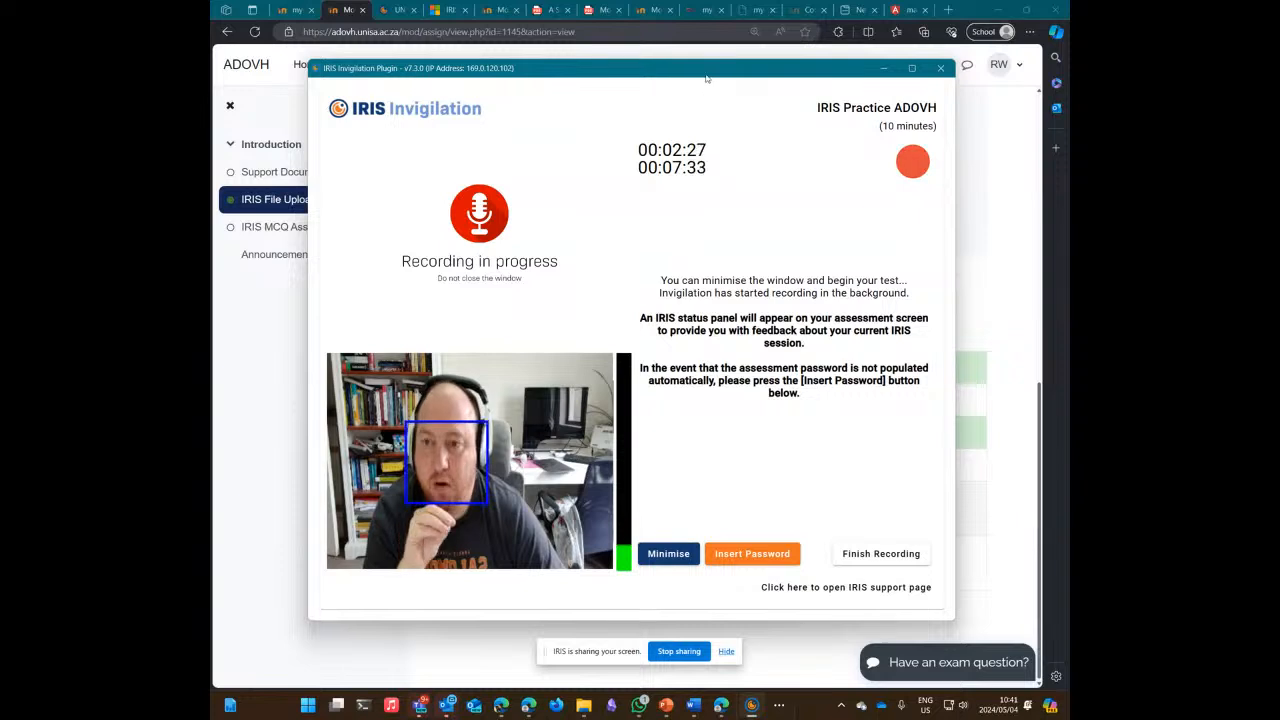
{"action": "left_click_drag", "start_coordinate": [704, 78], "coordinate": [628, 74]}
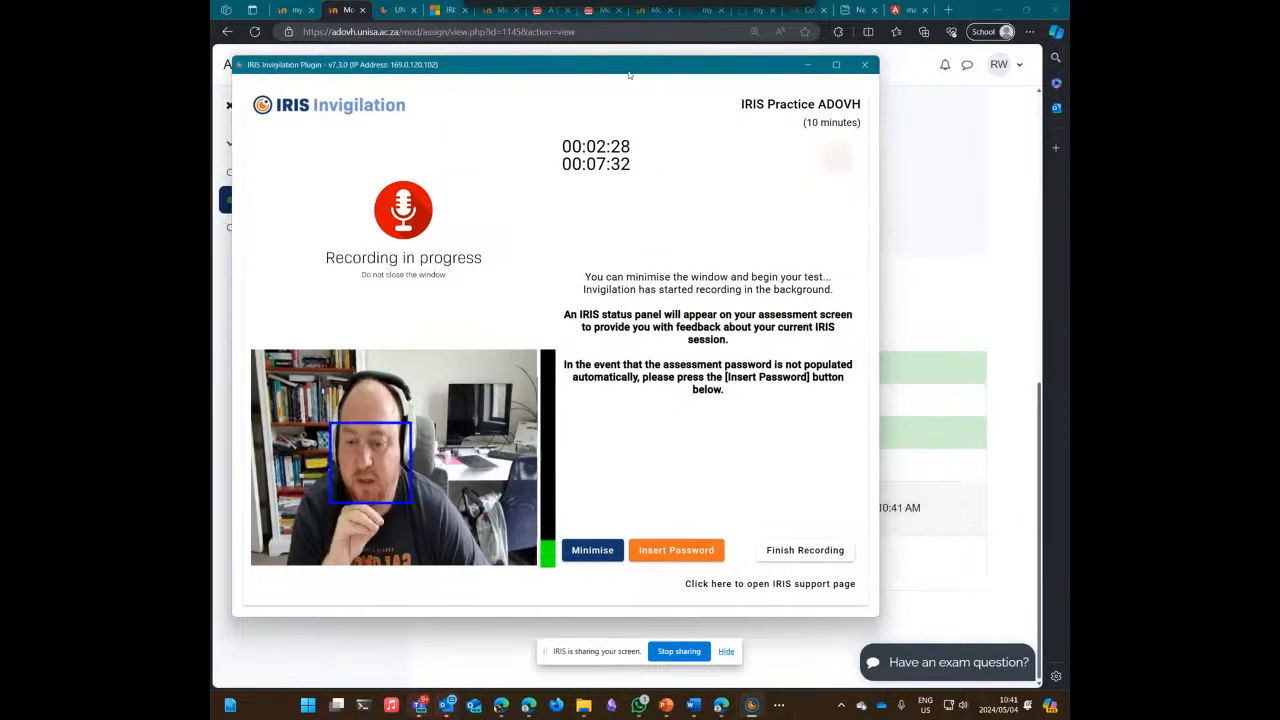
{"action": "left_click", "coordinate": [784, 556]}
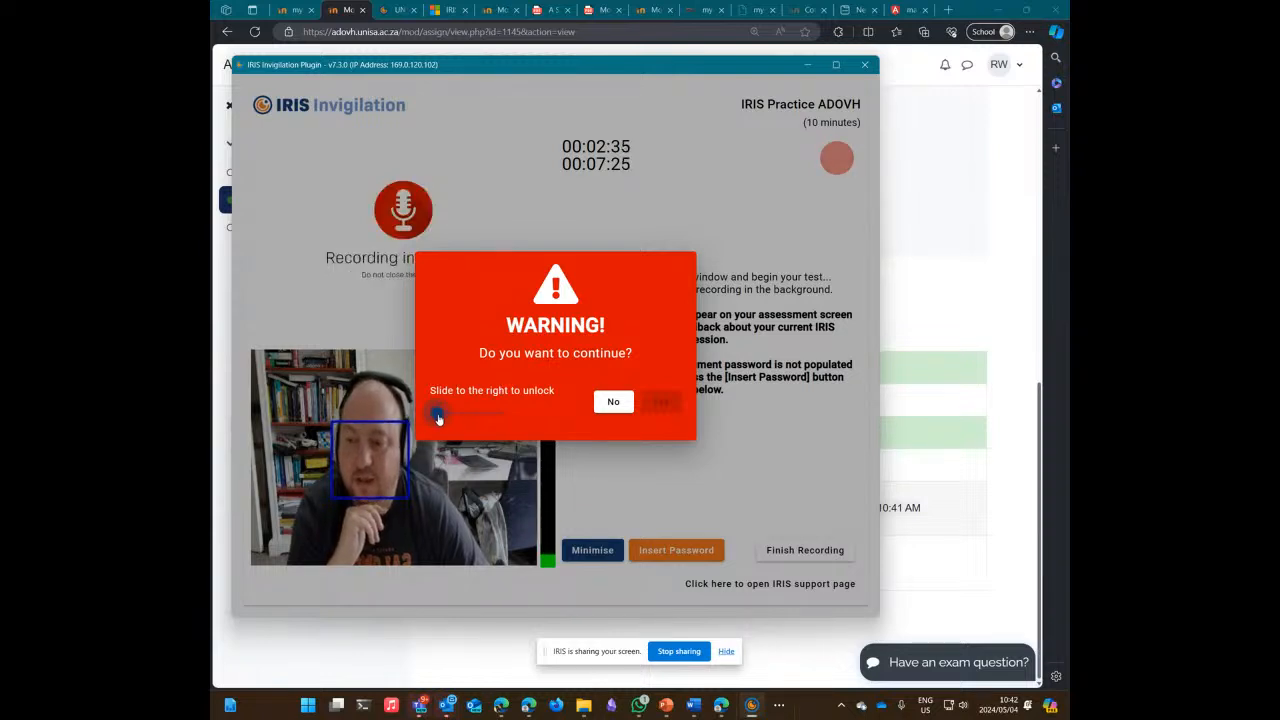
{"action": "left_click_drag", "start_coordinate": [438, 415], "coordinate": [529, 422]}
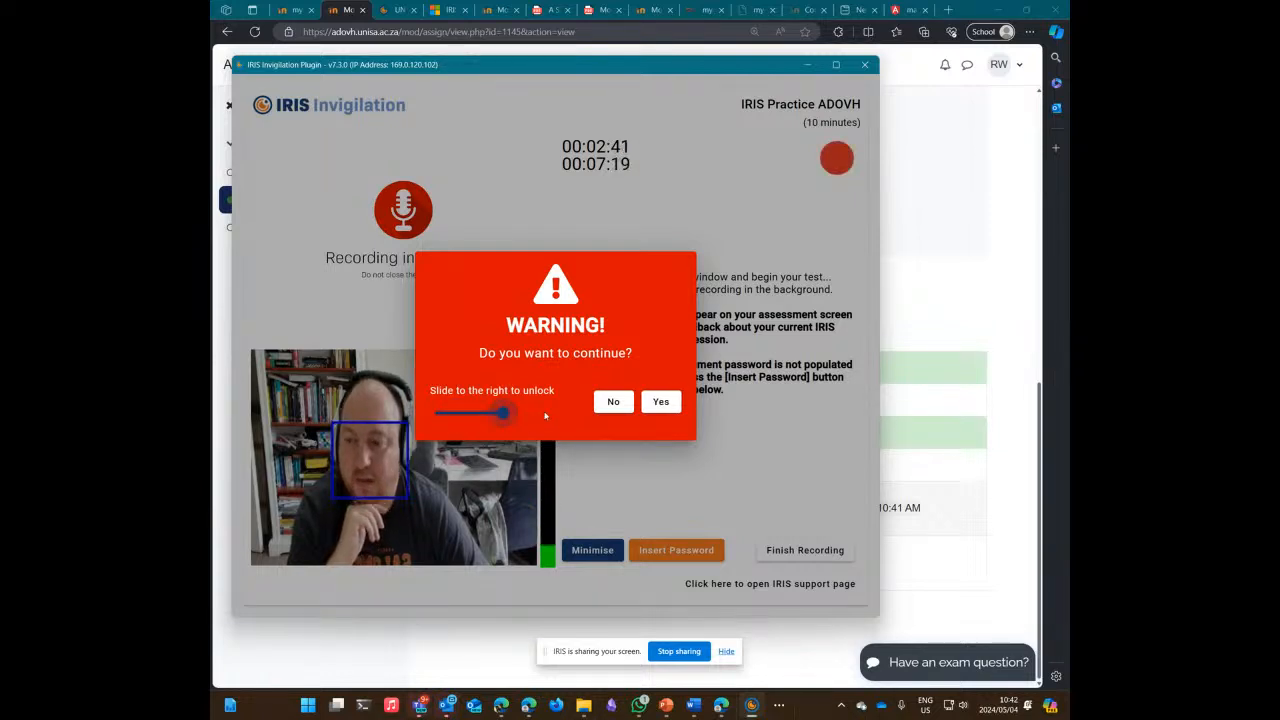
{"action": "left_click", "coordinate": [662, 402]}
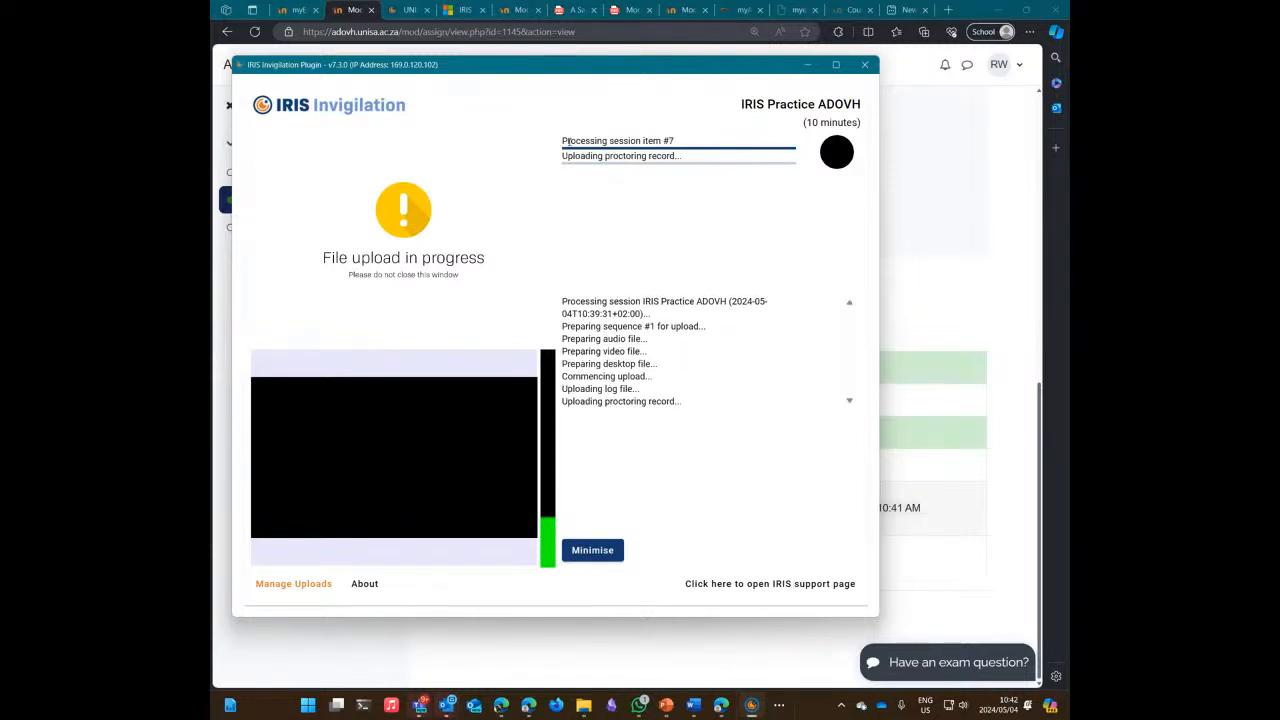
{"action": "left_click_drag", "start_coordinate": [562, 141], "coordinate": [684, 142]}
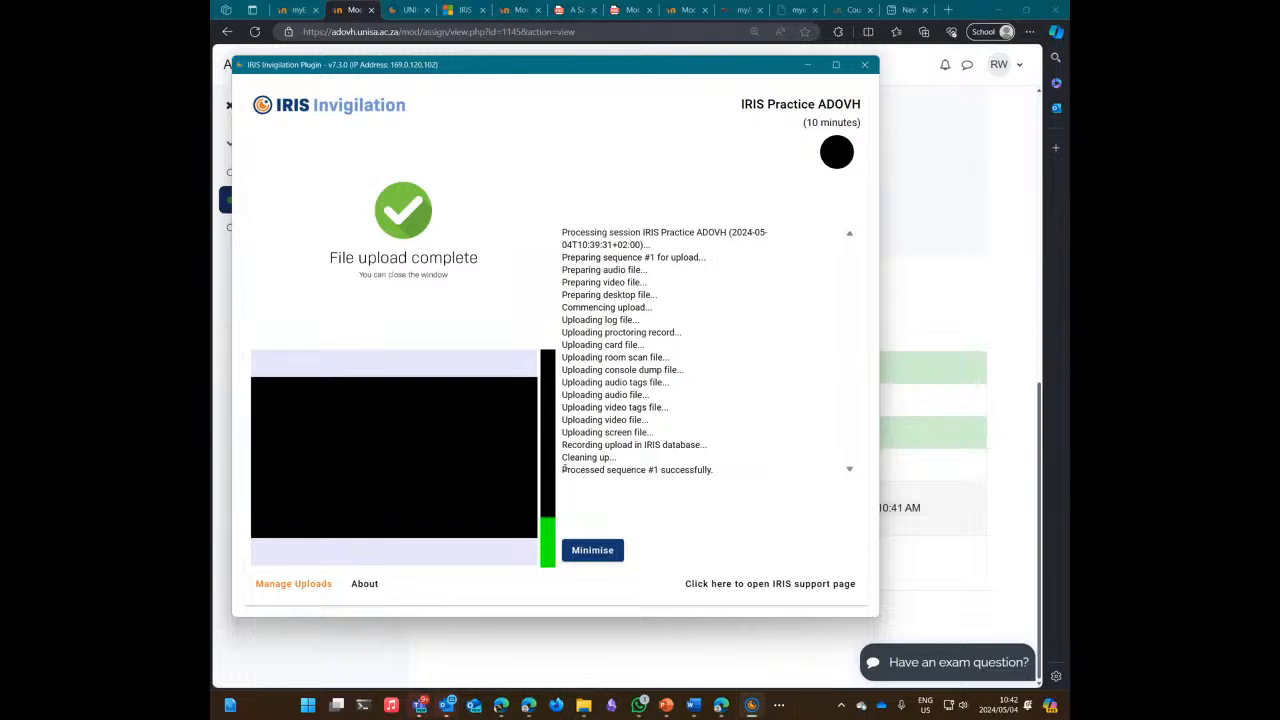
{"action": "left_click_drag", "start_coordinate": [563, 468], "coordinate": [714, 470]}
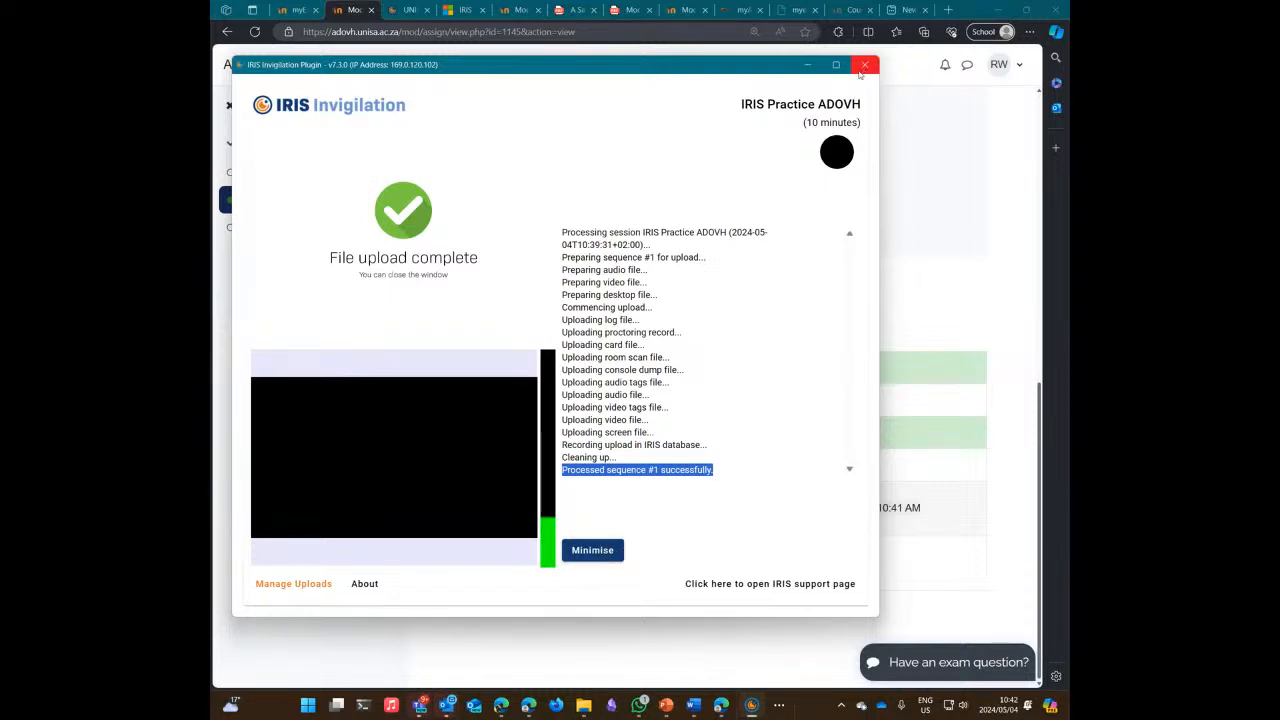
Step: Check that the assignment still shows Submitted for grading behind the IRIS window
{"action": "left_click", "coordinate": [621, 580]}
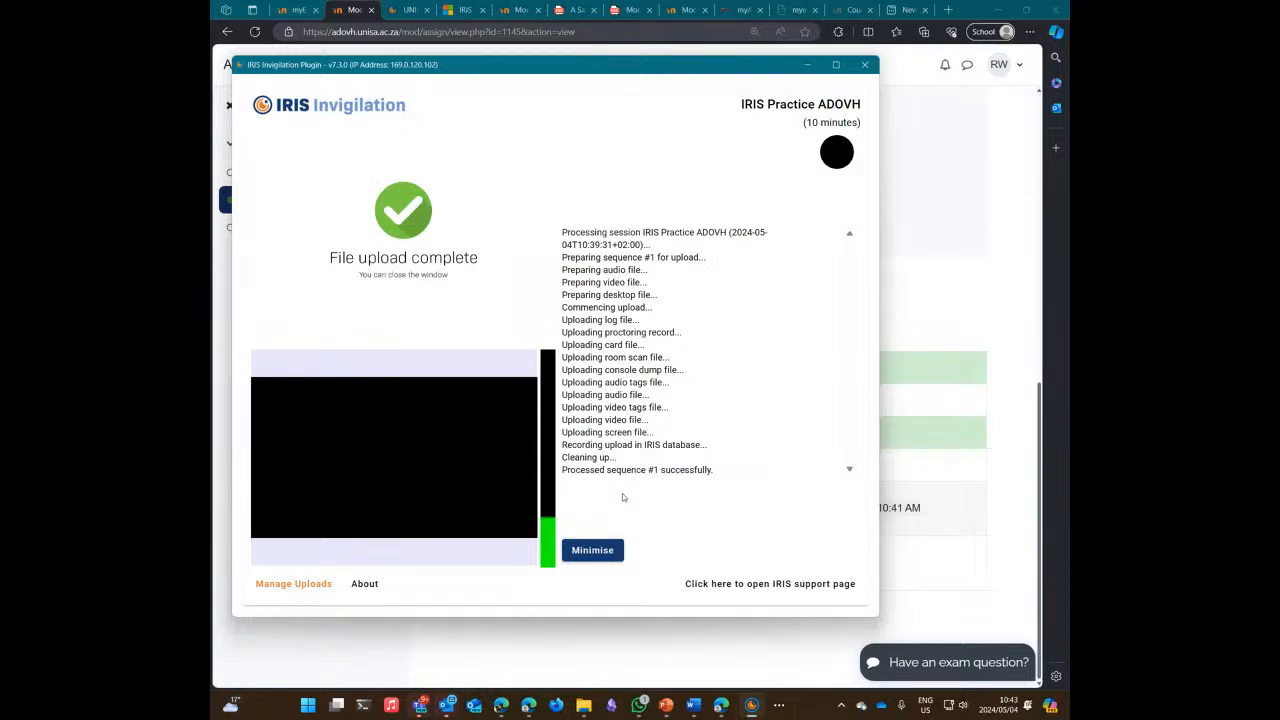
{"action": "left_click", "coordinate": [592, 550]}
{"action": "mouse_move", "coordinate": [752, 703]}
{"action": "left_click", "coordinate": [729, 620]}
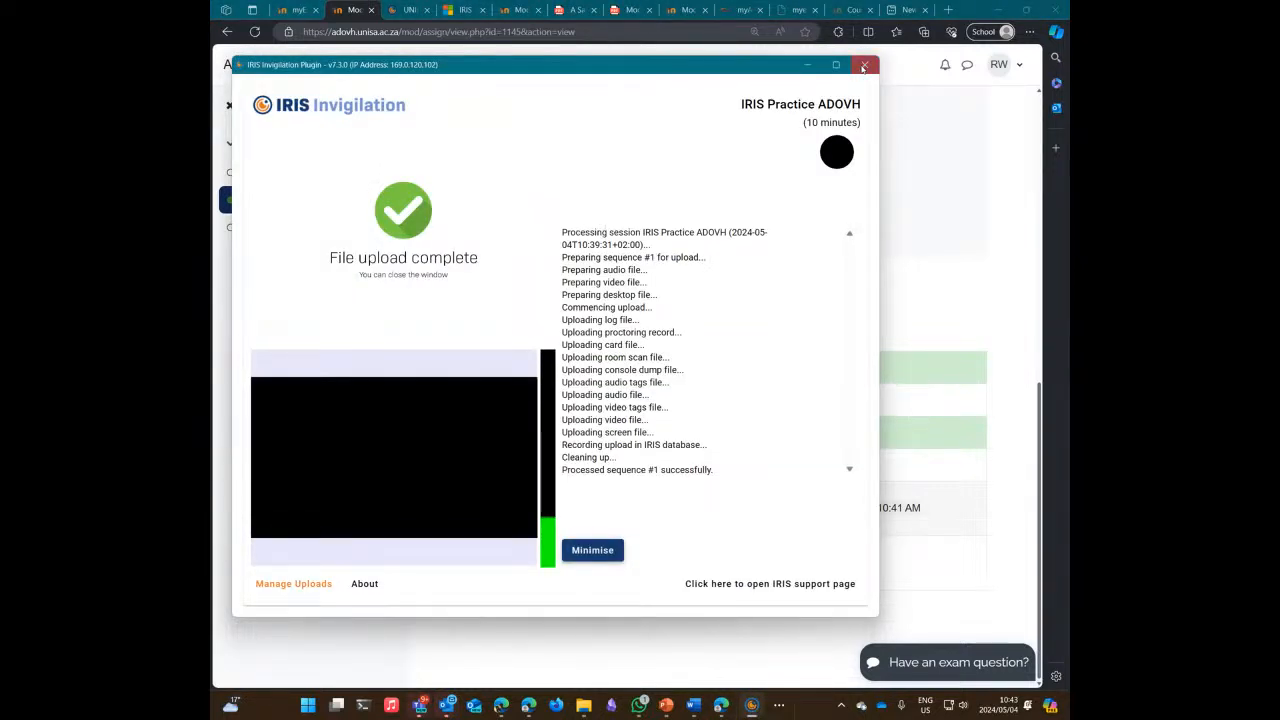
Step: Close the finished IRIS session window and set display projection back to Extend
{"action": "left_click", "coordinate": [863, 66]}
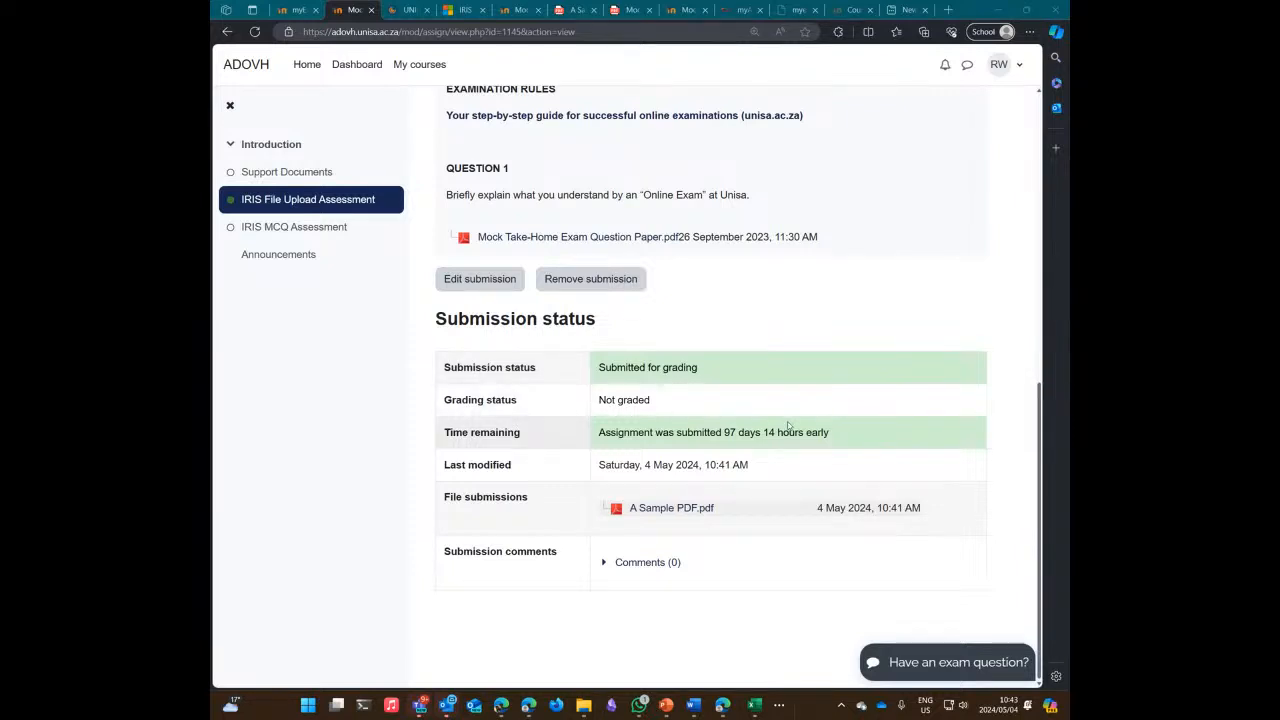
{"action": "key", "text": "super+p"}
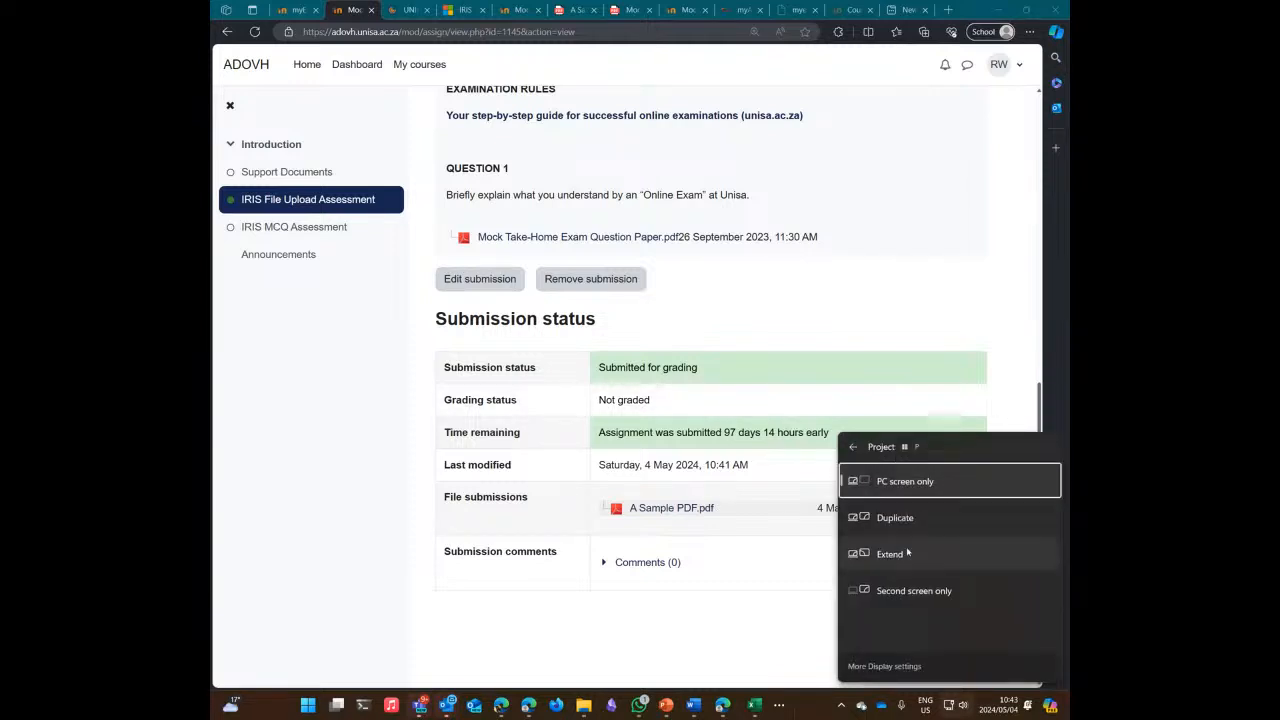
{"action": "left_click", "coordinate": [907, 553]}
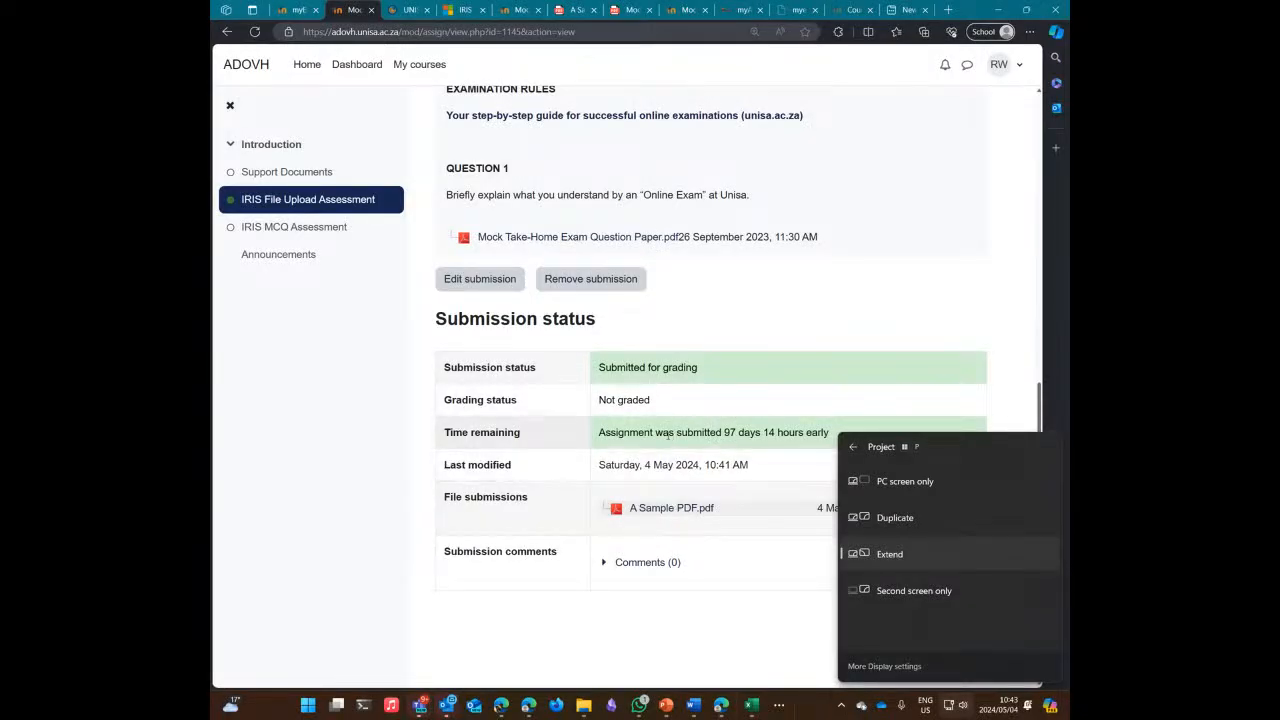
Step: Review the IRIS Invigilation Proctoring page, then show the PowerPoint Proctoring Tools slide full screen
{"action": "left_click", "coordinate": [304, 17]}
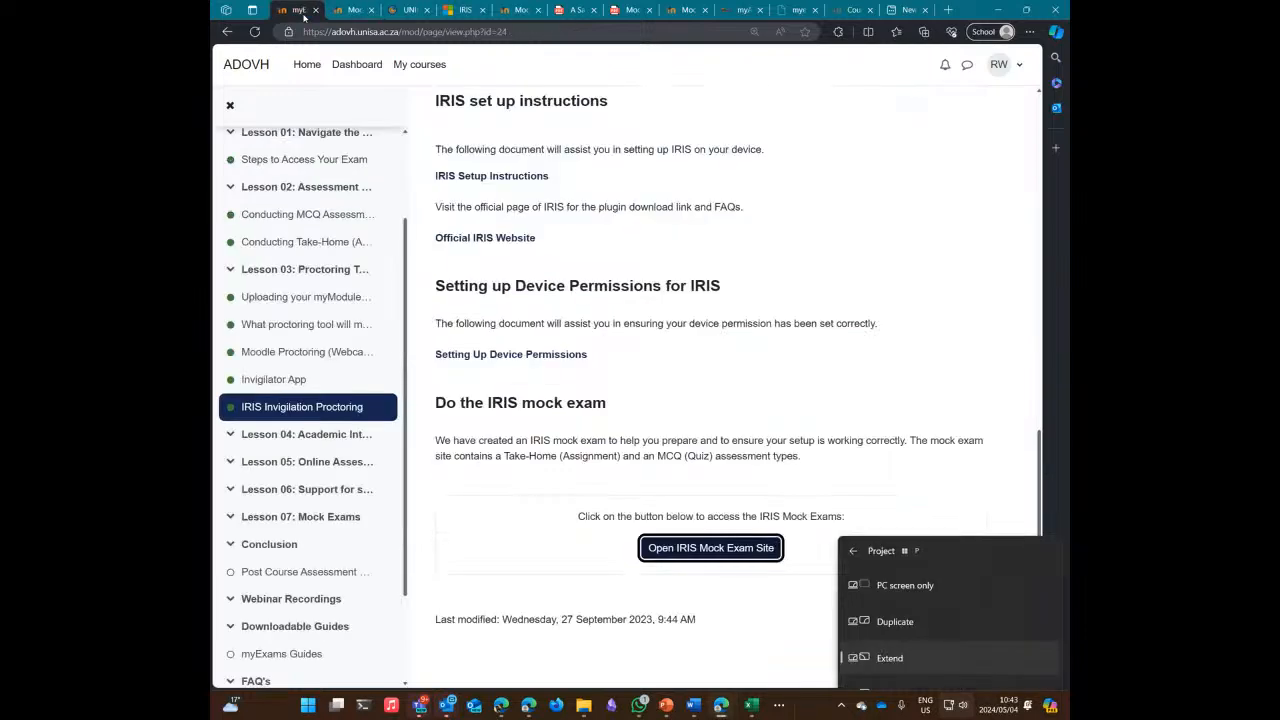
{"action": "scroll", "coordinate": [630, 350], "scroll_direction": "up", "scroll_amount": 9}
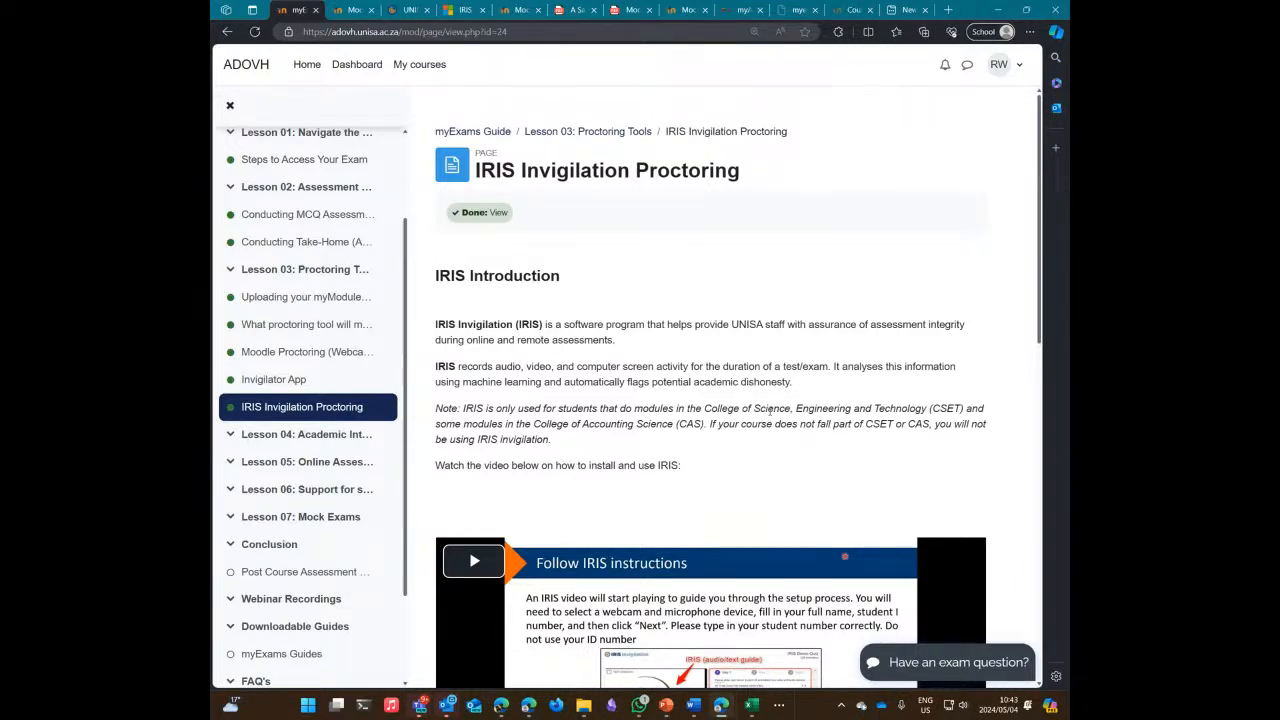
{"action": "scroll", "coordinate": [530, 378], "scroll_direction": "down", "scroll_amount": 6}
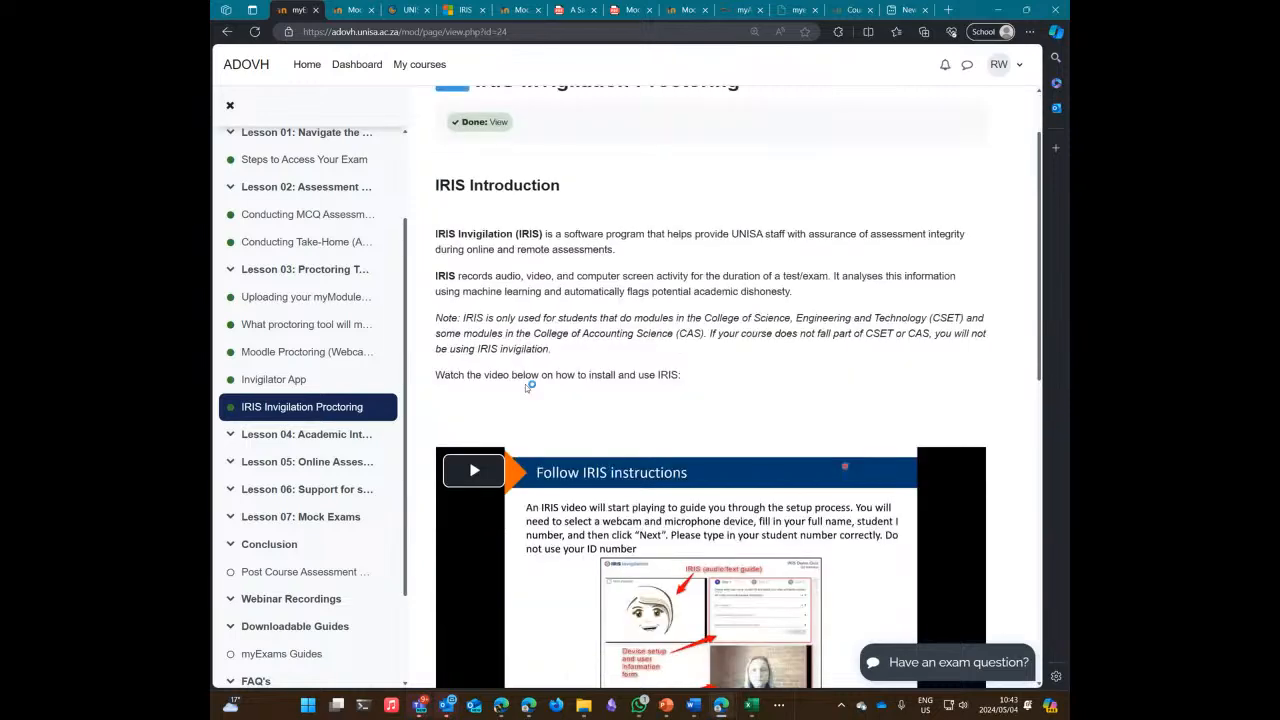
{"action": "scroll", "coordinate": [553, 380], "scroll_direction": "down", "scroll_amount": 3}
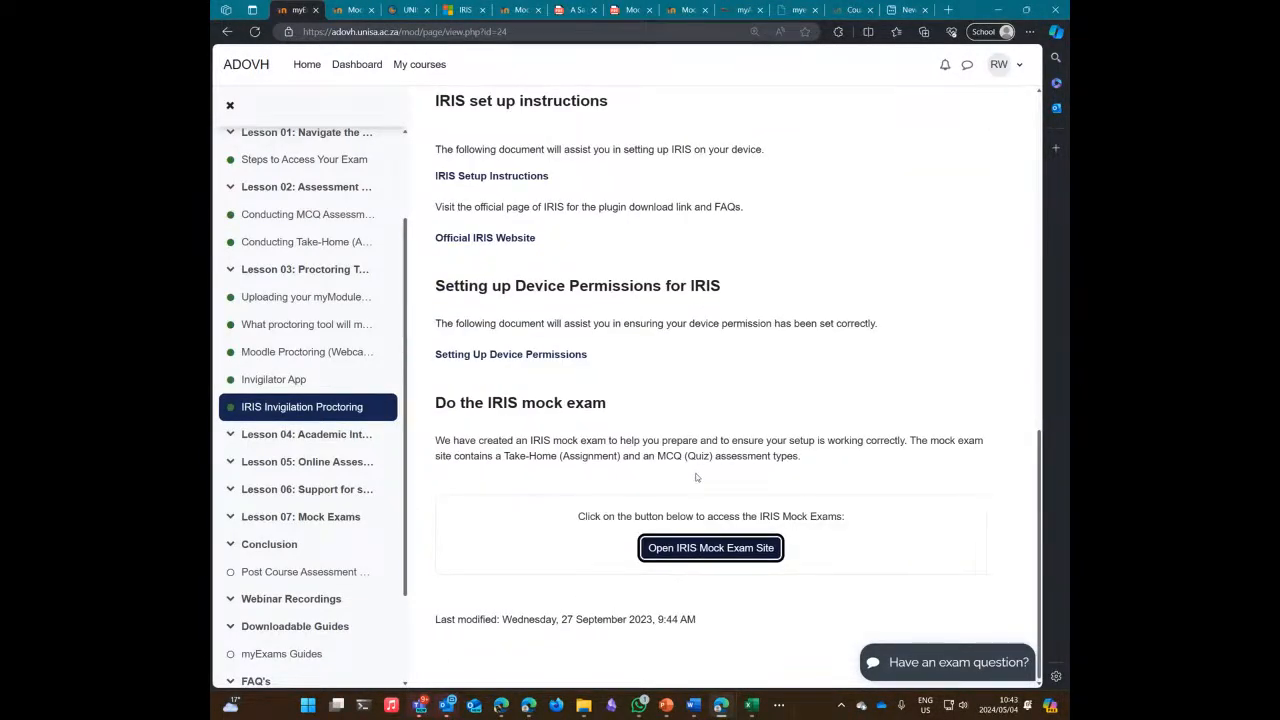
{"action": "left_click", "coordinate": [670, 706]}
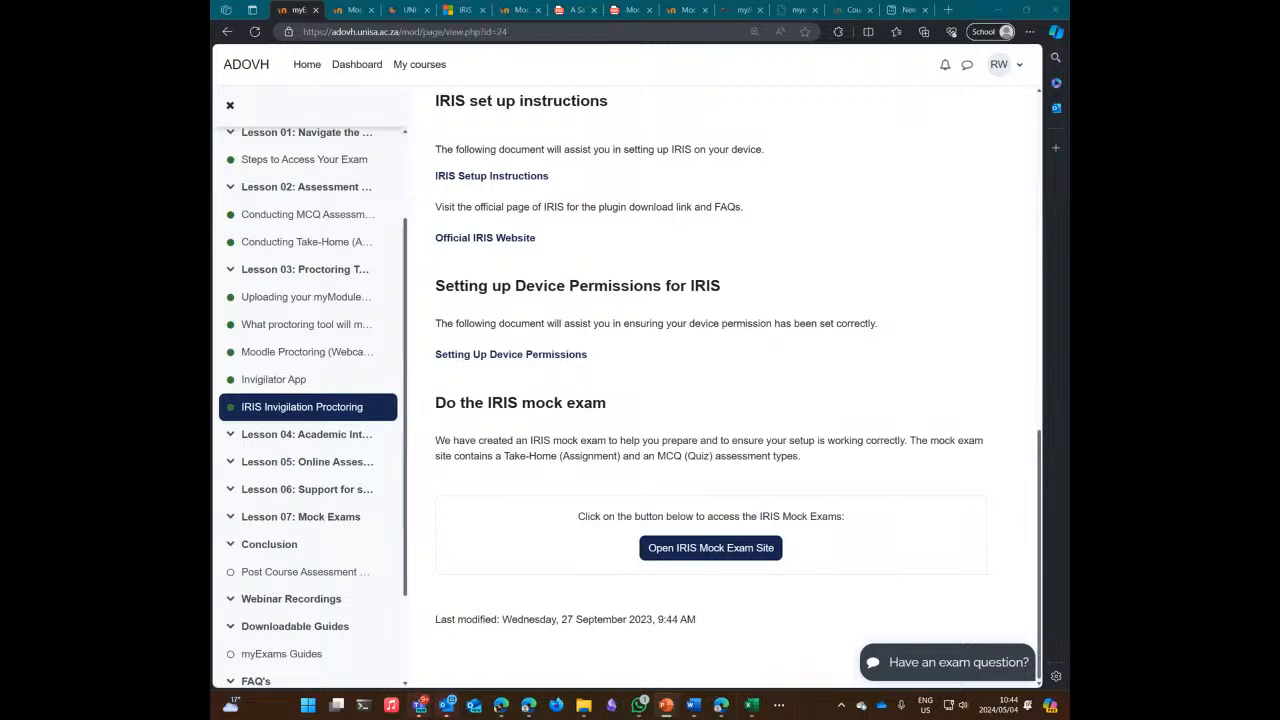
{"action": "key", "text": "alt+Tab"}
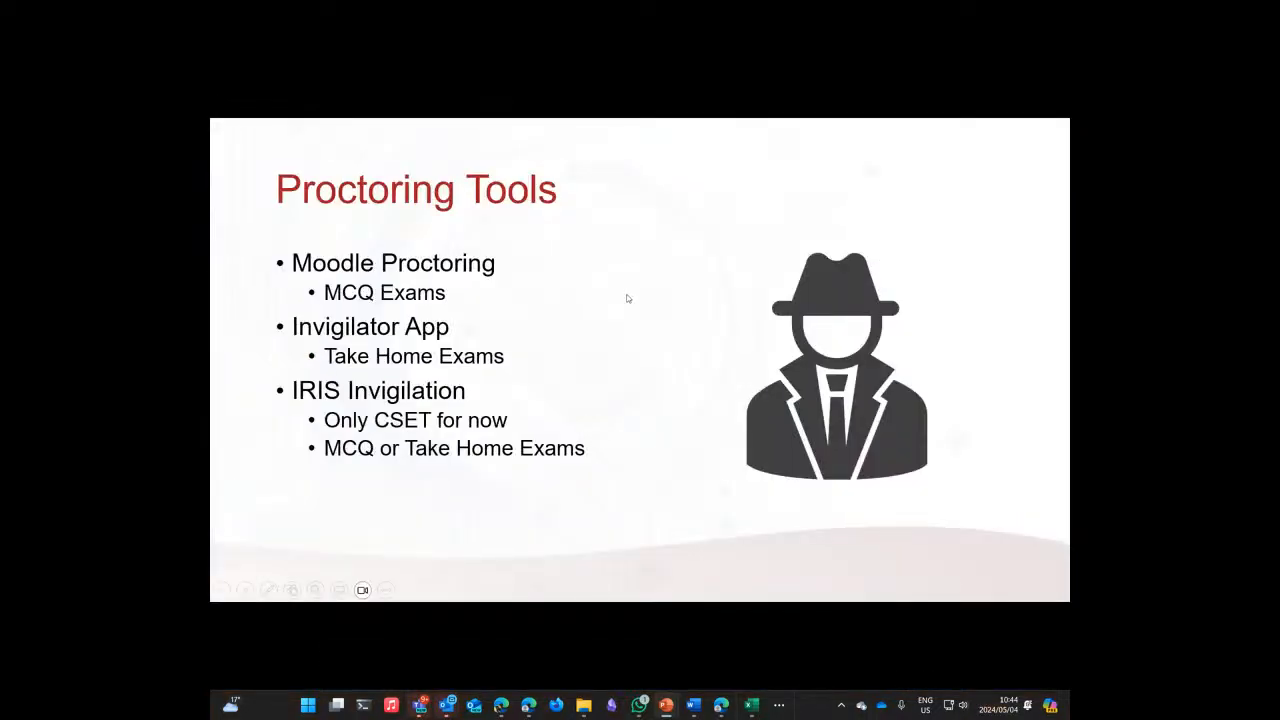